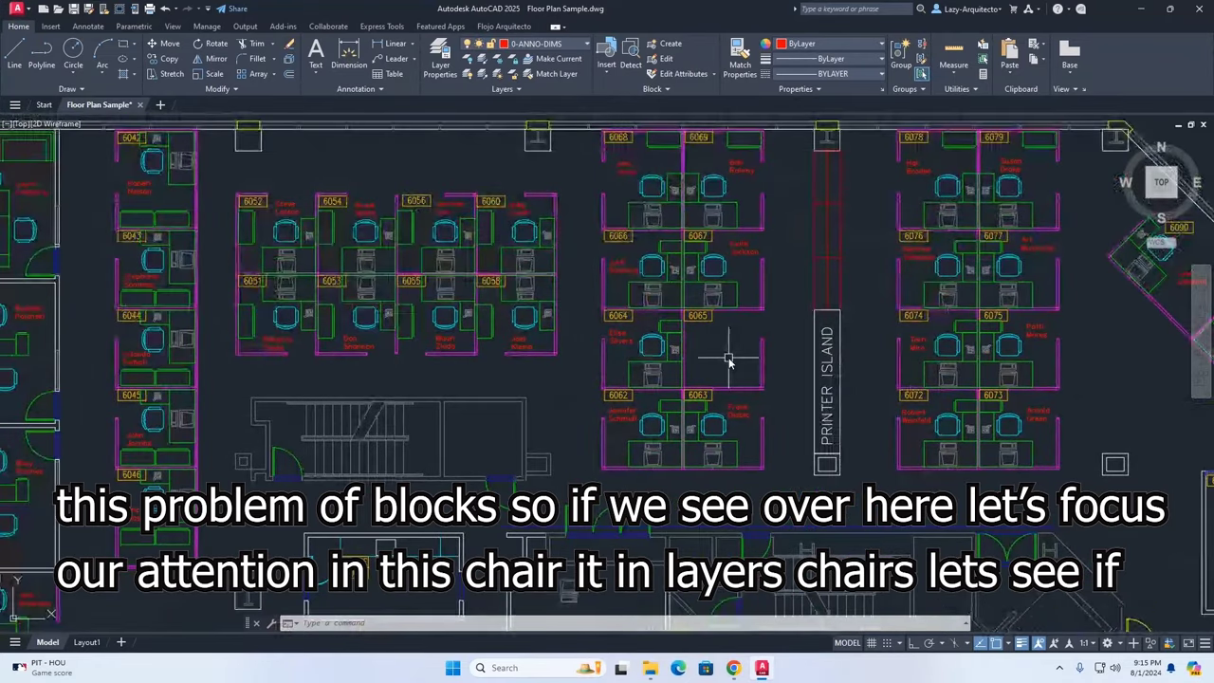
Zoom in on cubicles 6066 and 6067 and select the chair next to room 6067.
scroll(709, 319, "up", 3)
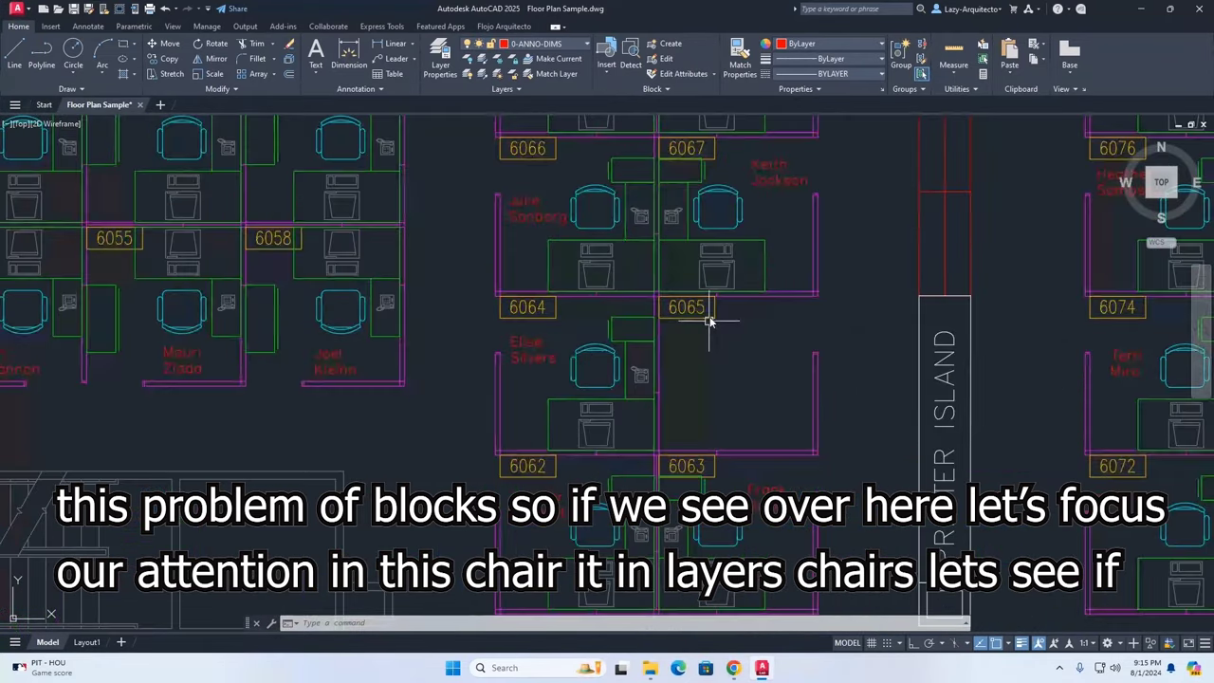
middle_click_drag(733, 230, 702, 307)
scroll(702, 306, "up", 3)
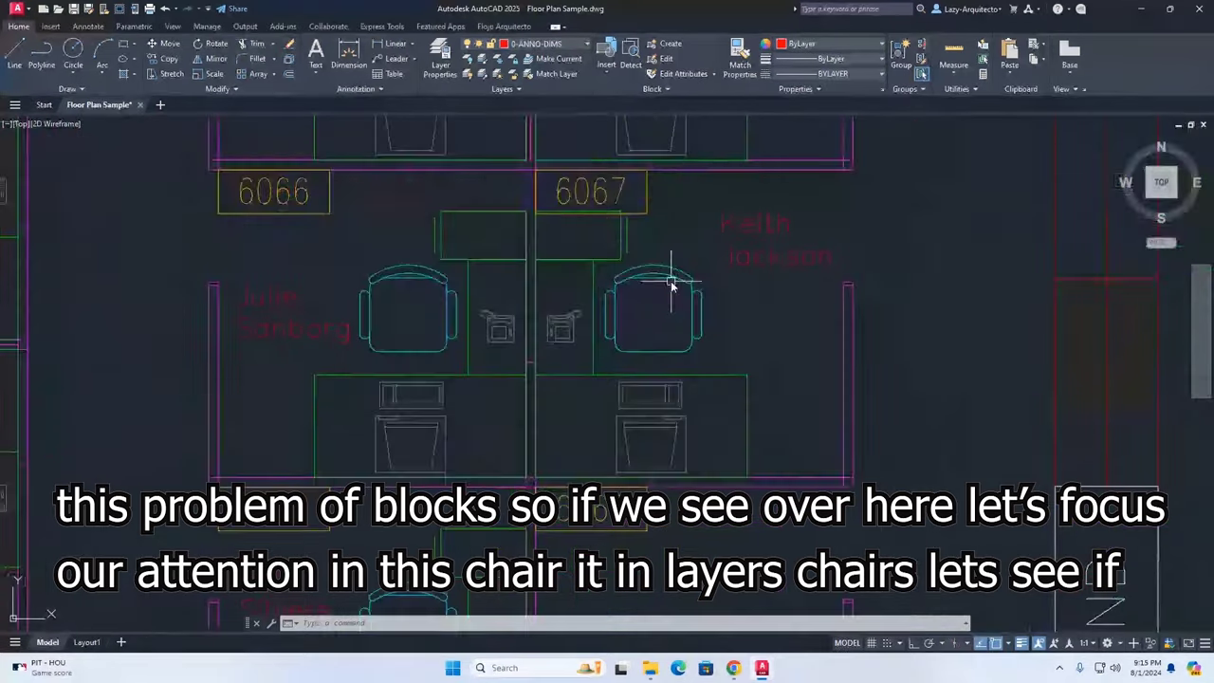
left_click(636, 331)
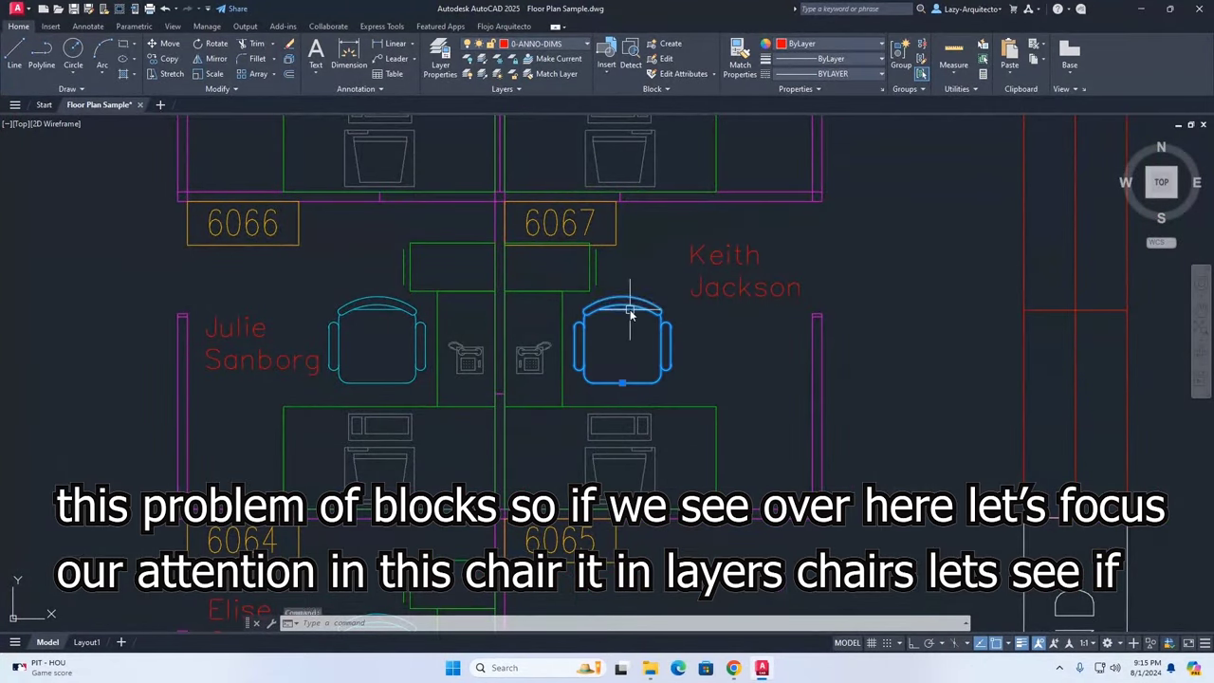
Change the CHAIRS layer colour to green (color 3) from the Layer dropdown.
left_click(557, 45)
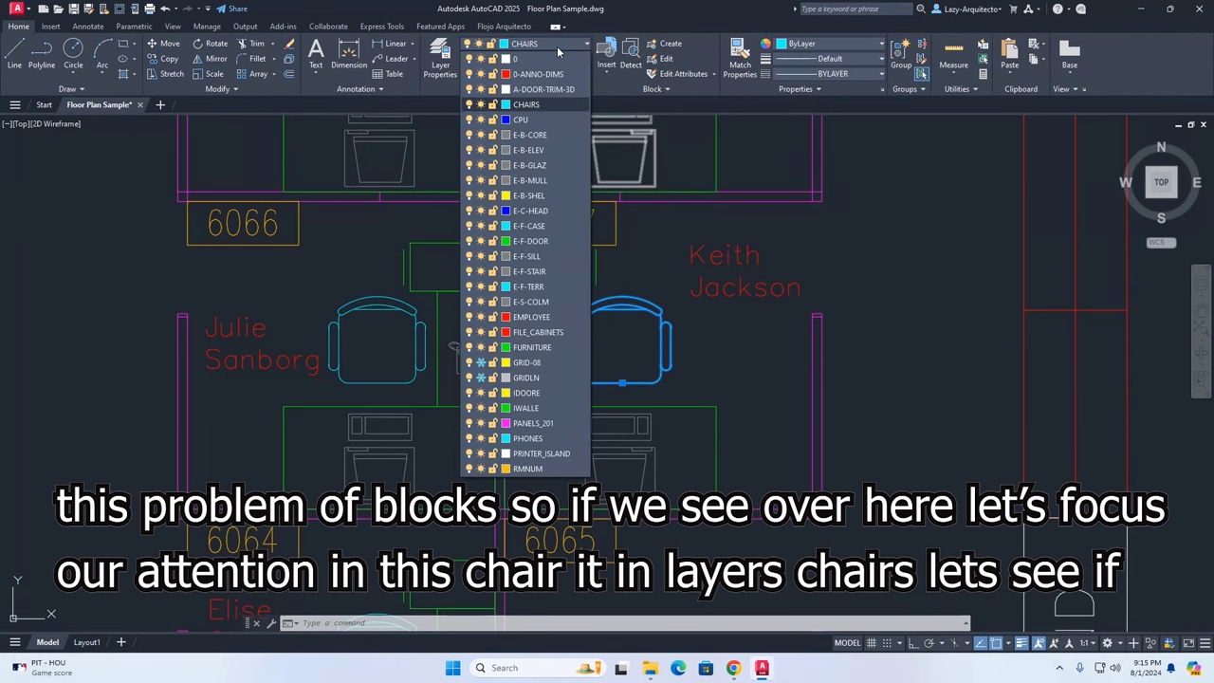
left_click(506, 106)
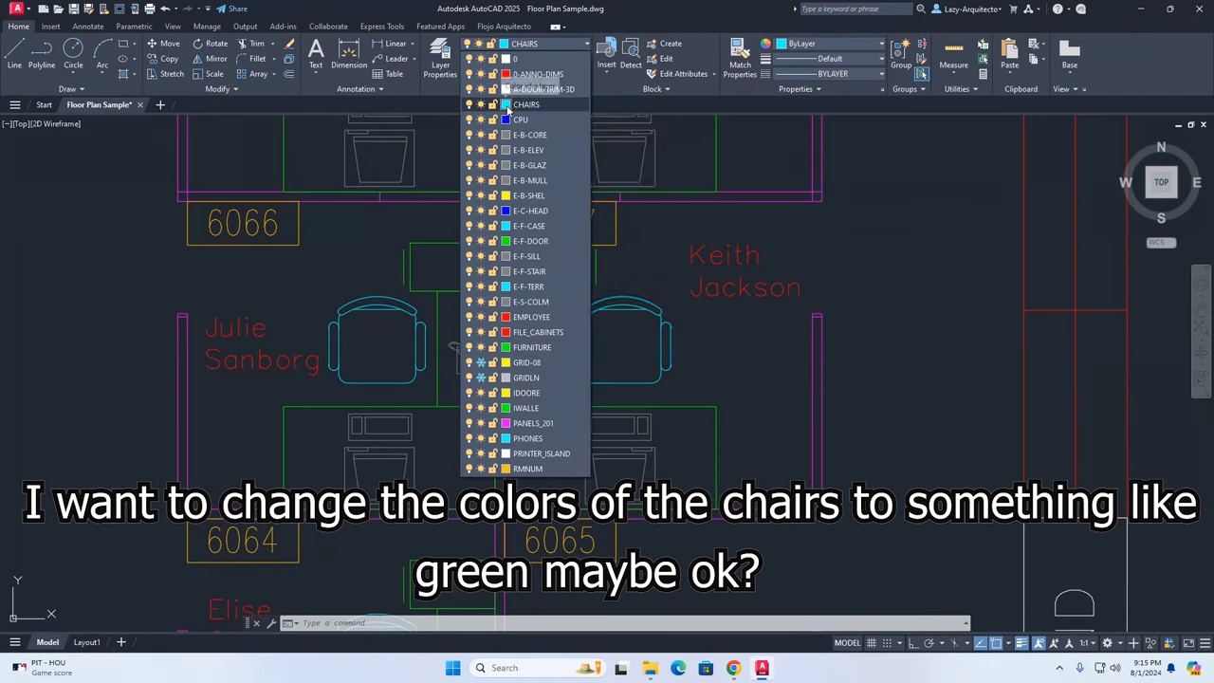
left_click(506, 106)
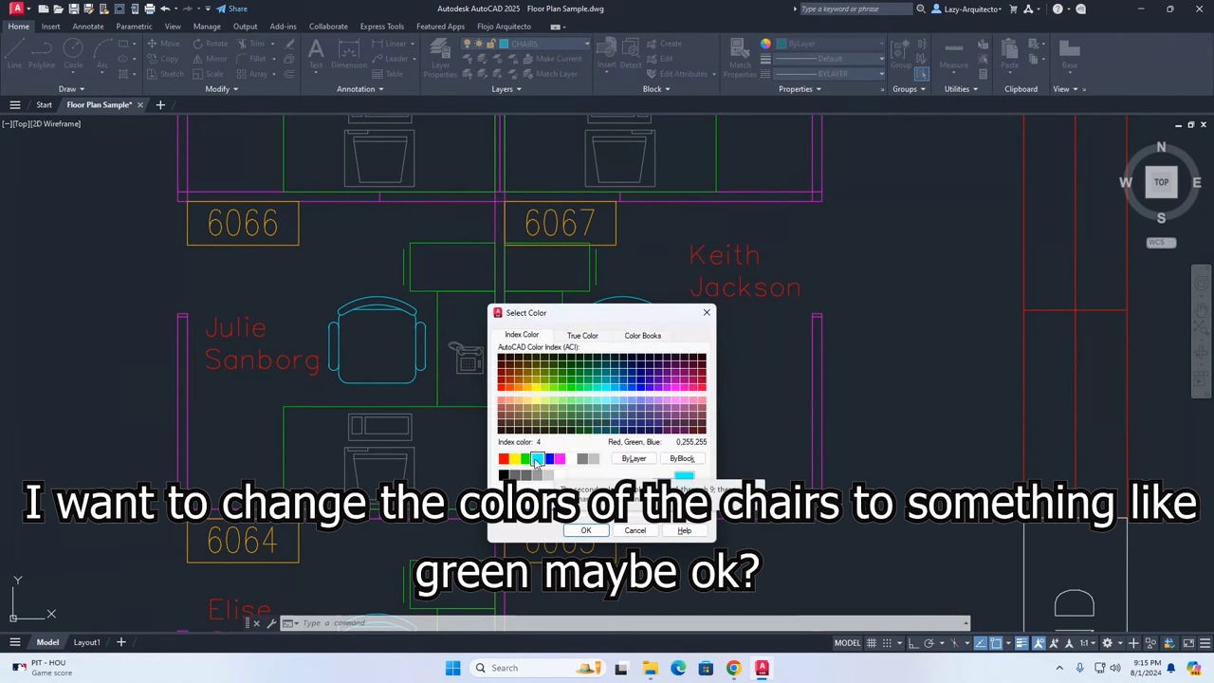
left_click(527, 459)
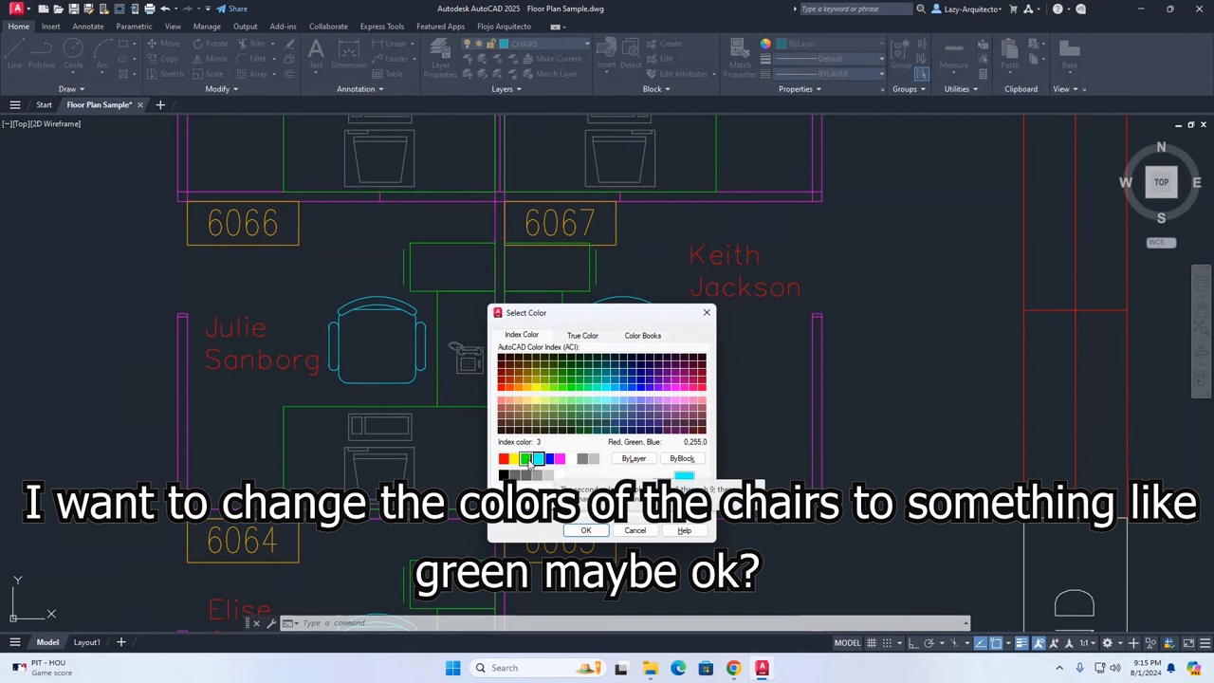
left_click(584, 530)
left_click(630, 318)
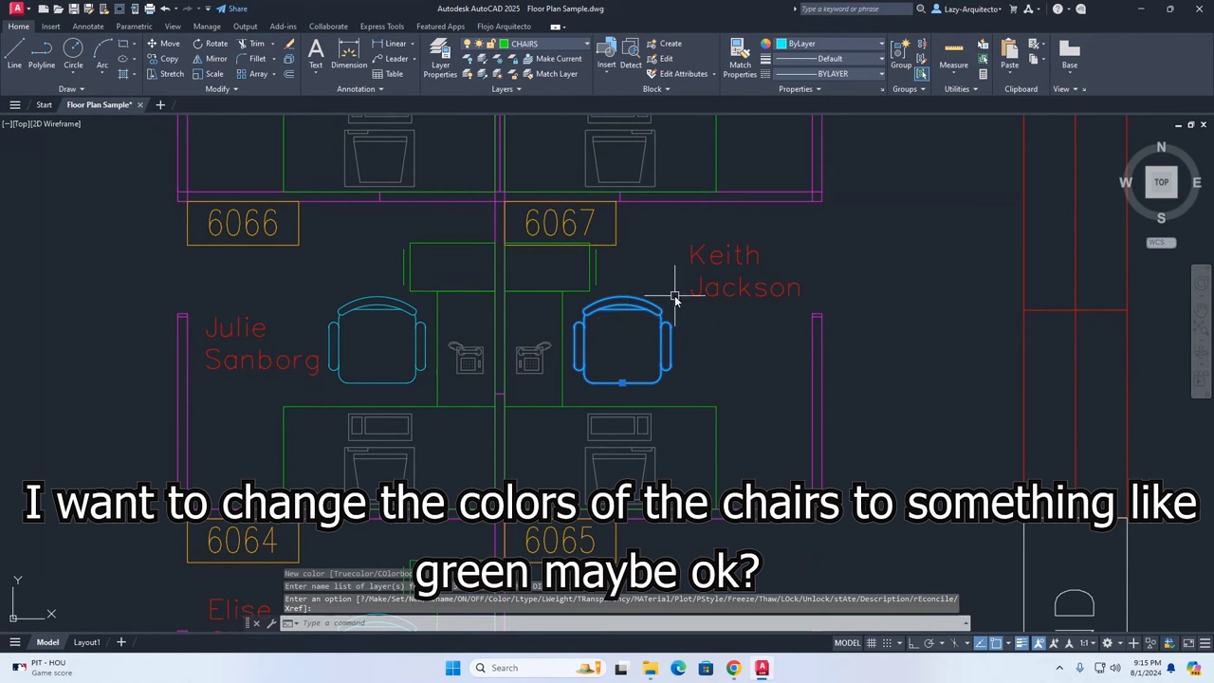
key("Escape")
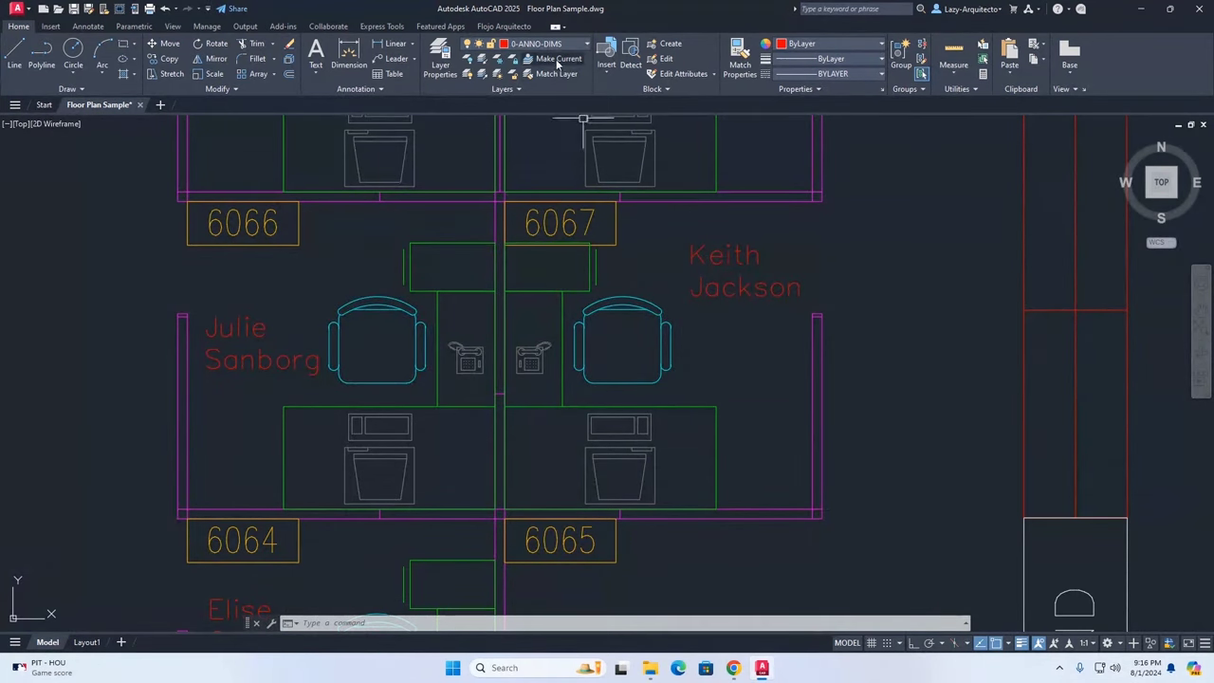
Open the chair block beside room 6067 in the Block Editor.
left_click(625, 316)
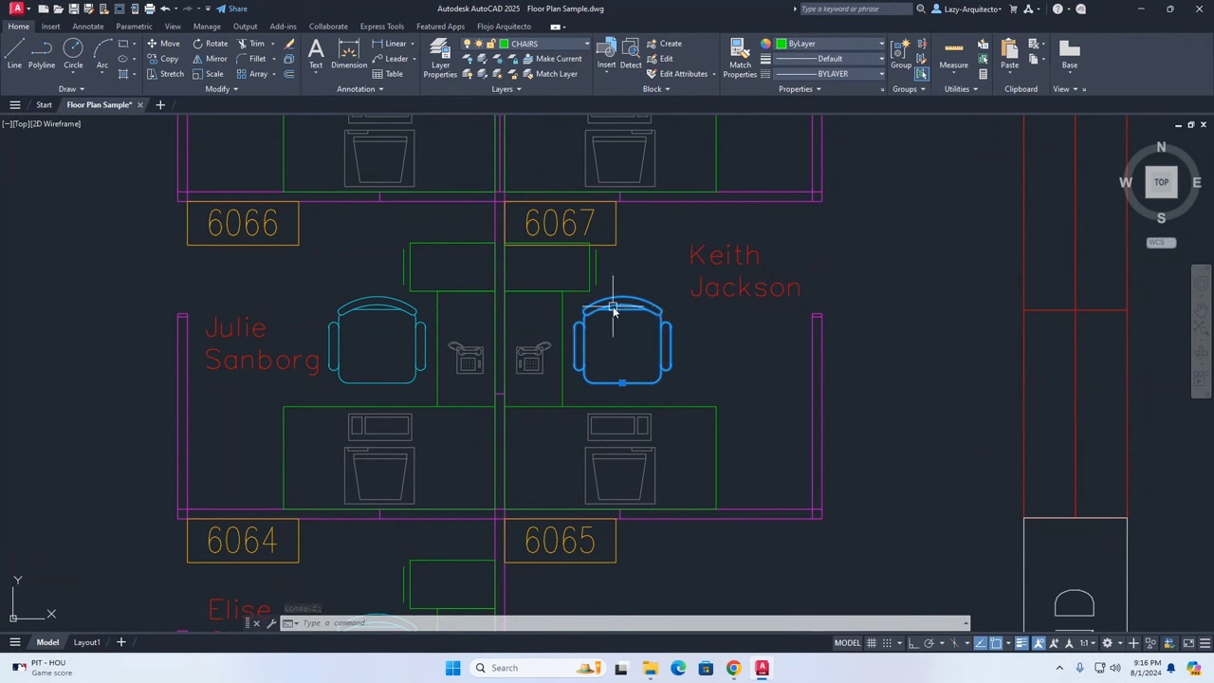
key("Escape")
key("Escape")
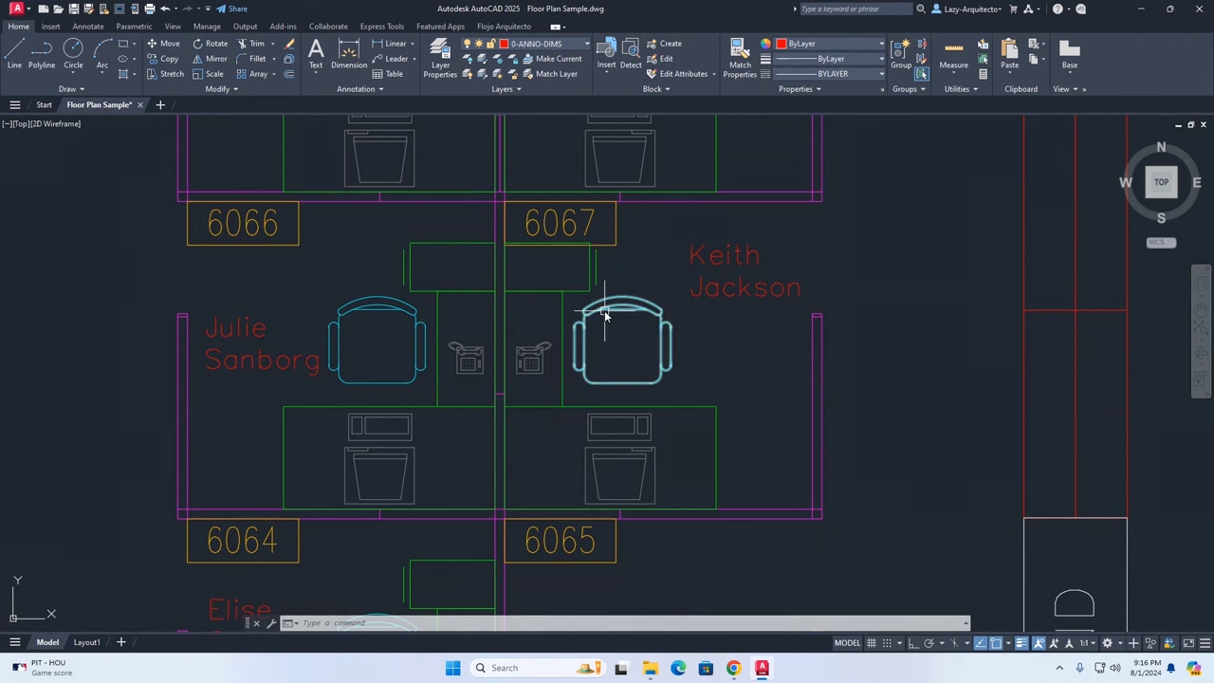
left_click(605, 316)
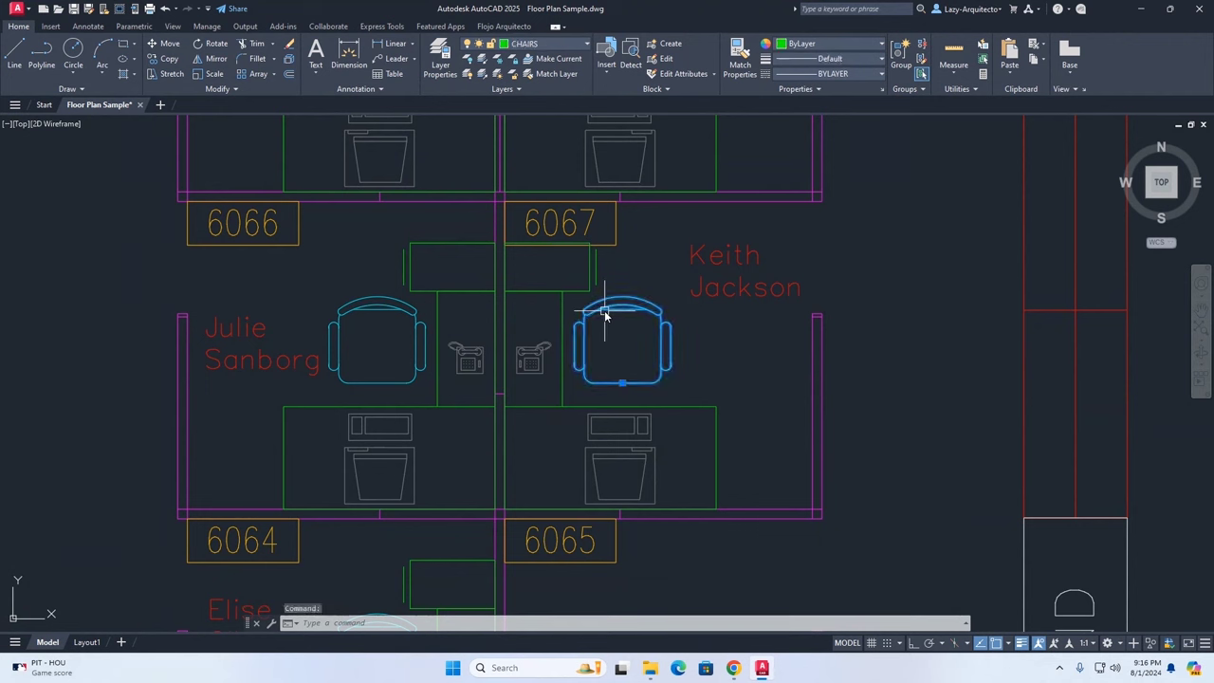
right_click(605, 316)
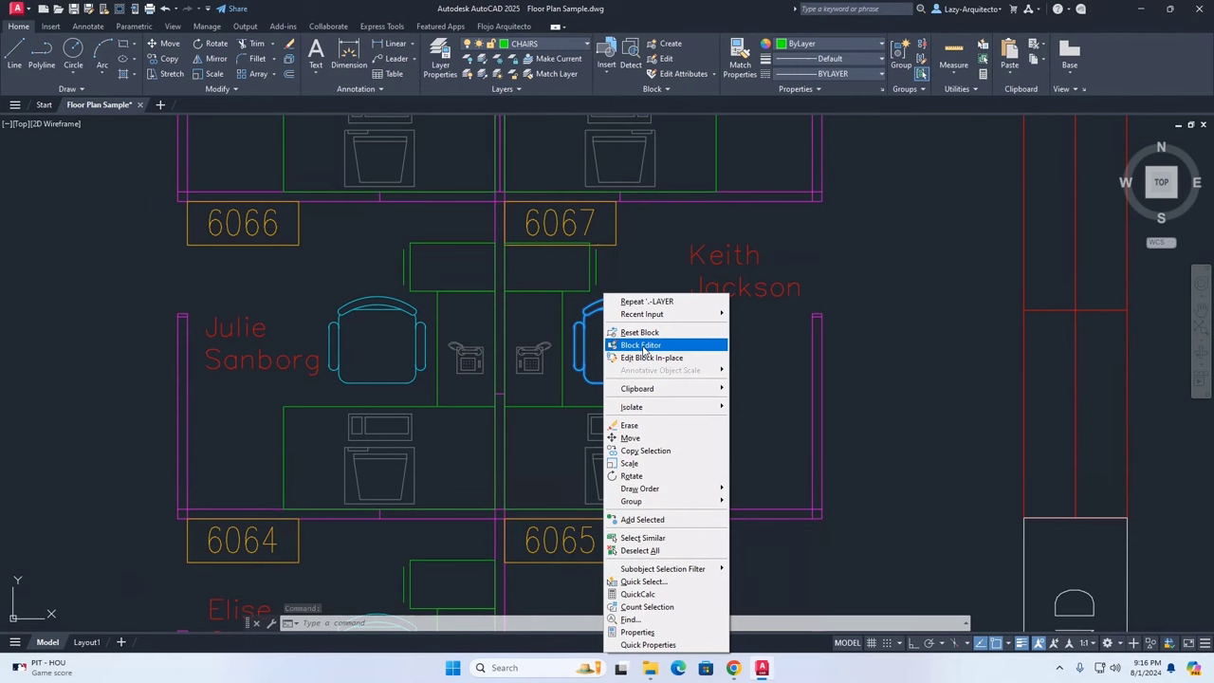
left_click(643, 345)
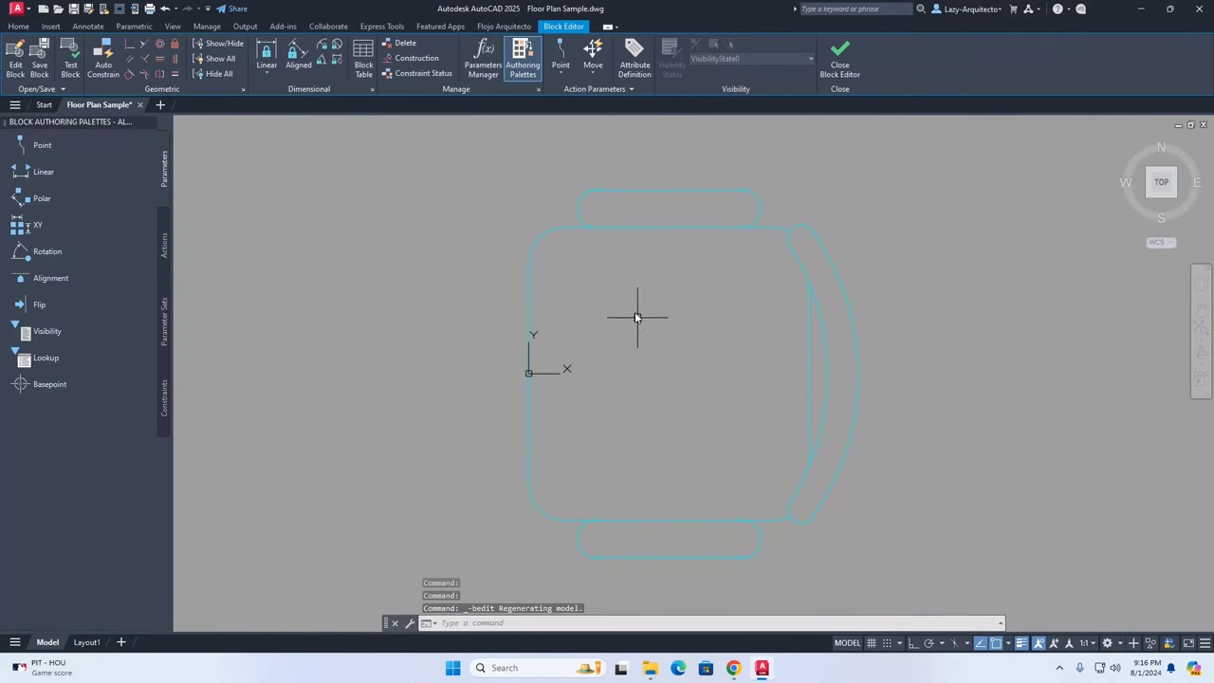
Window-select all the chair geometry and move it onto layer 0.
left_click(513, 209)
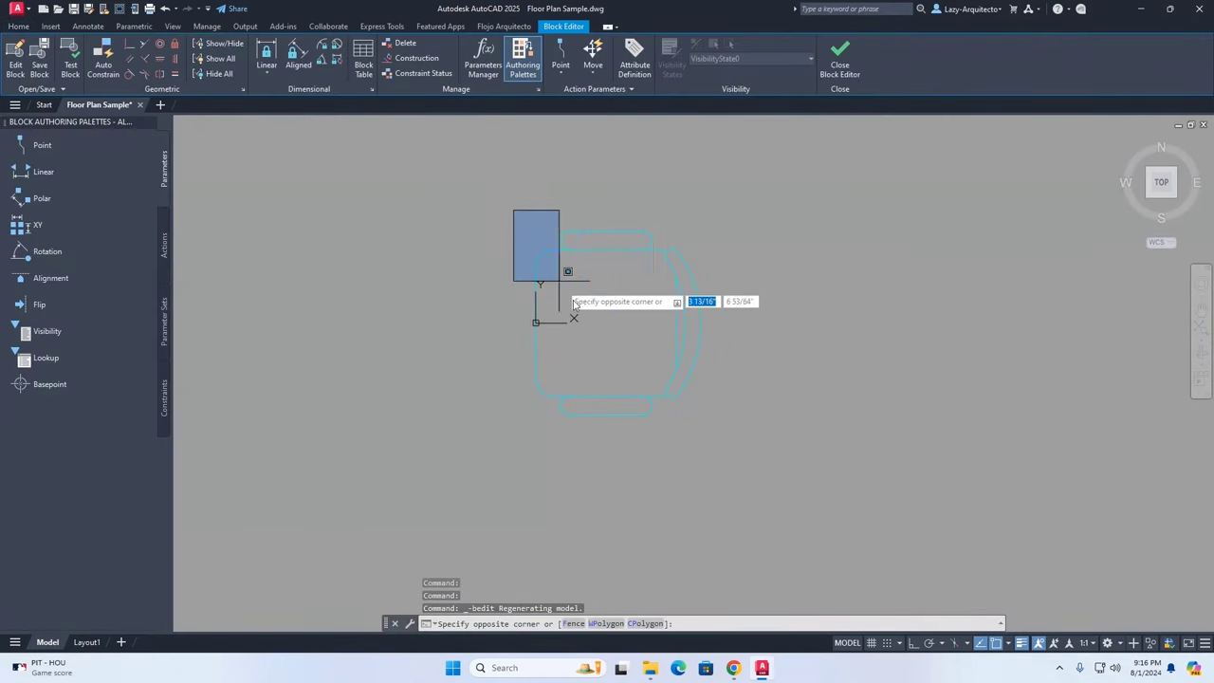
left_click(714, 426)
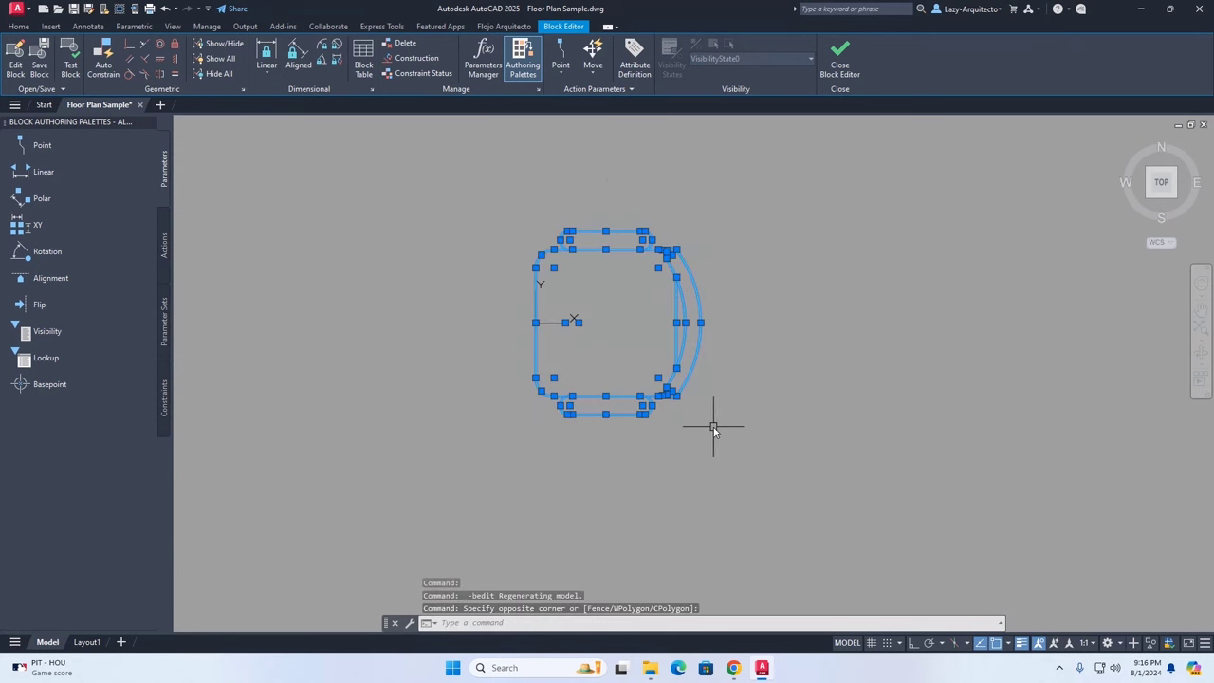
left_click(19, 27)
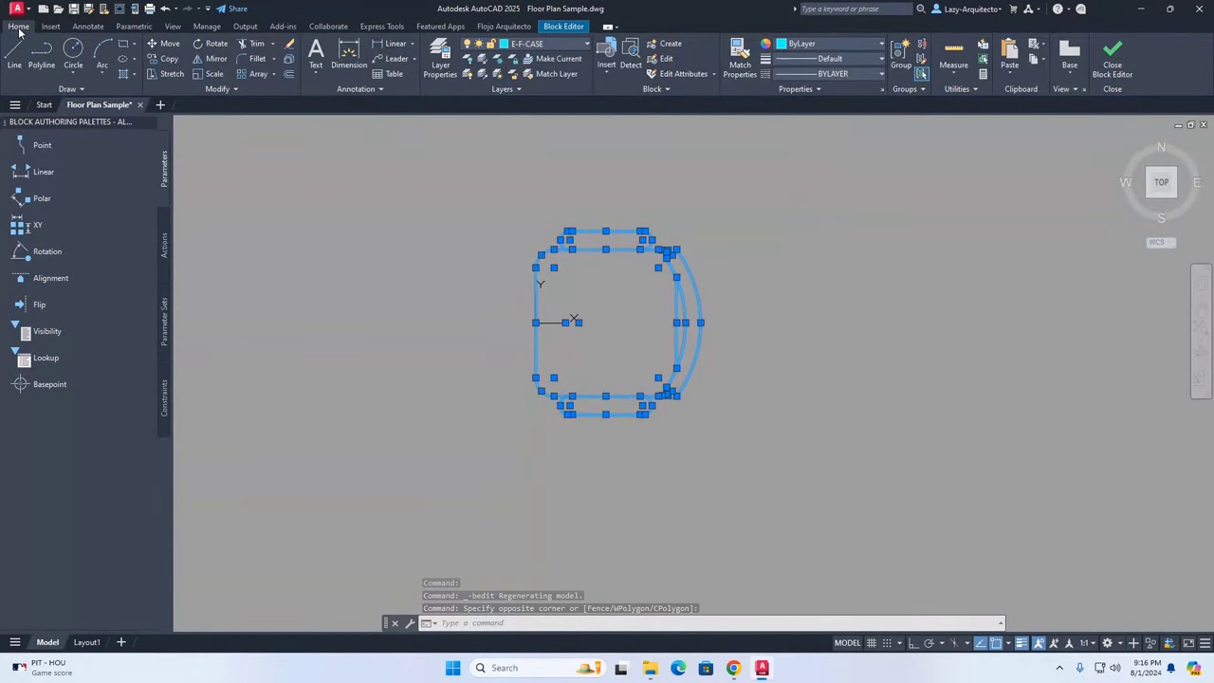
left_click(548, 45)
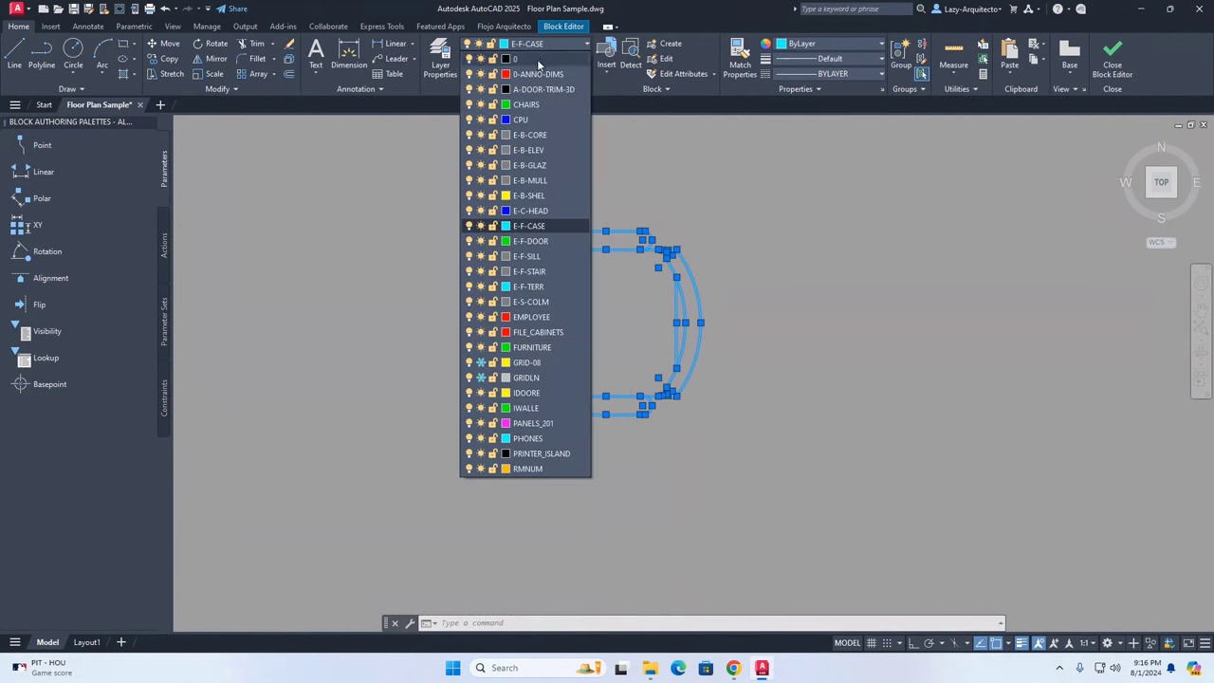
left_click(538, 63)
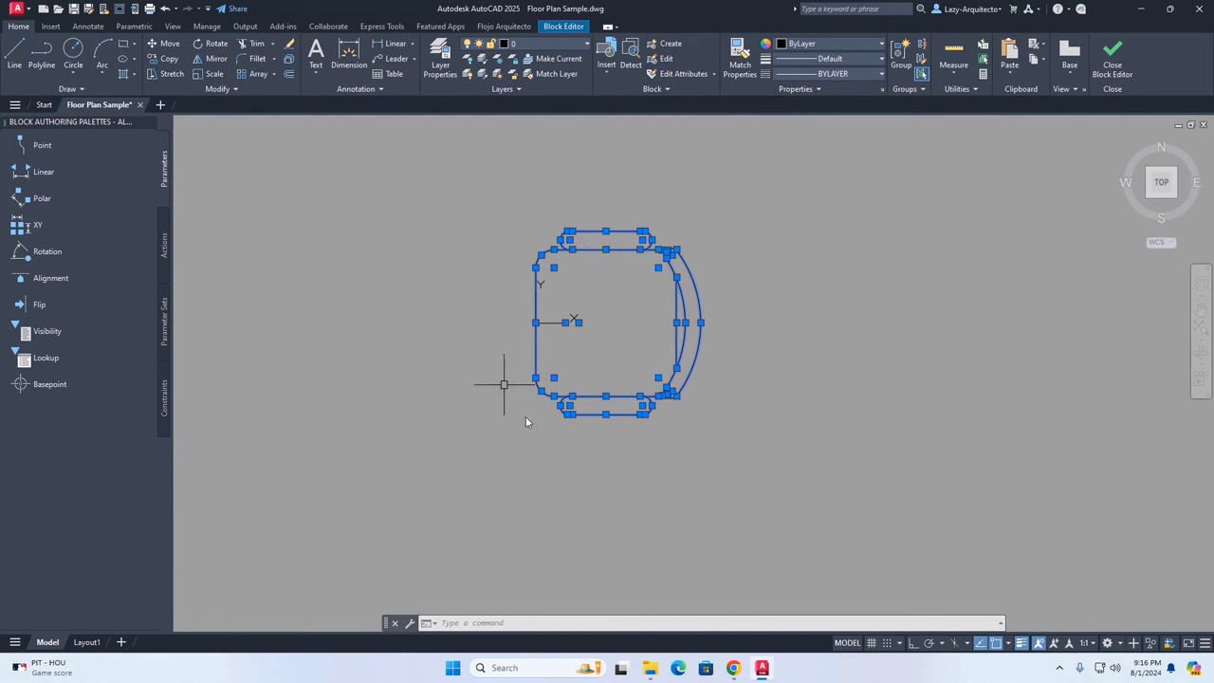
Keep the chair geometry colour ByLayer and close the Block Editor.
left_click(811, 45)
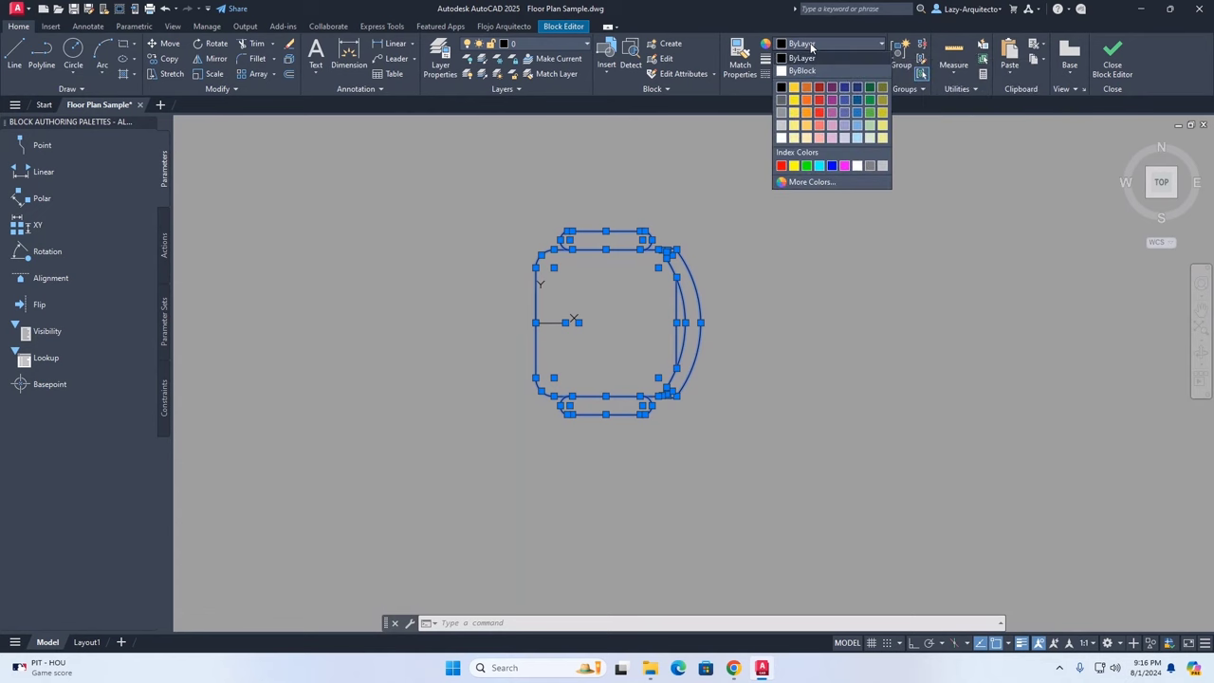
left_click(762, 44)
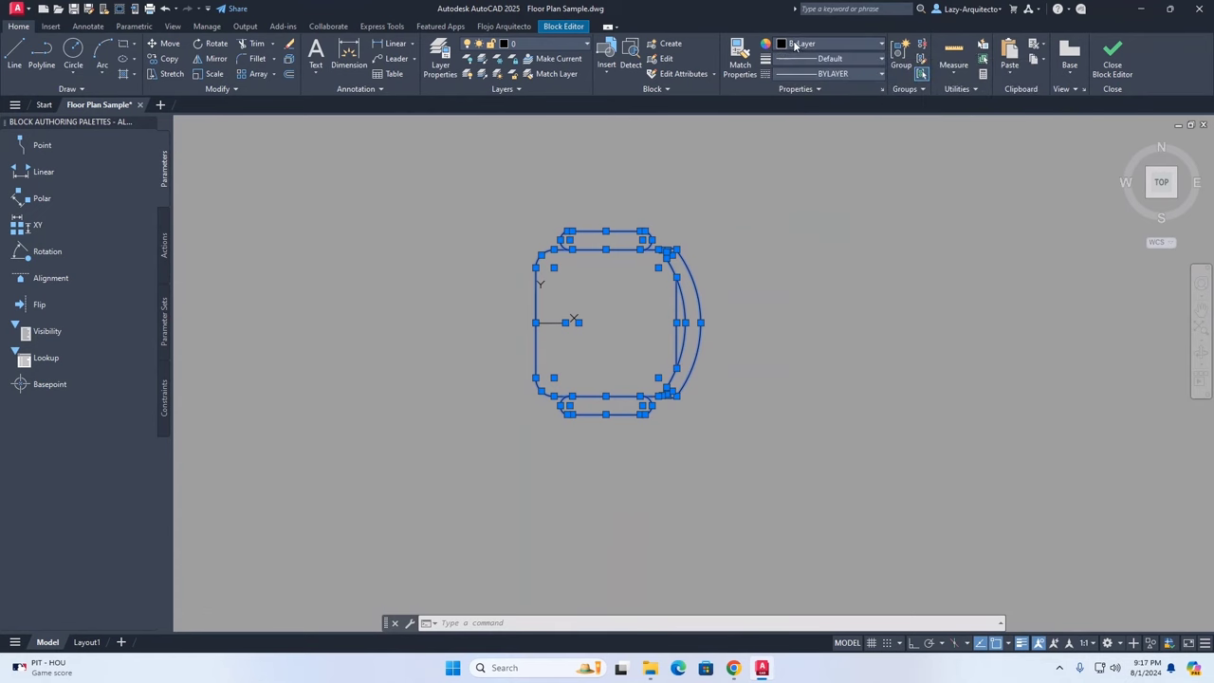
left_click(795, 46)
left_click(1105, 68)
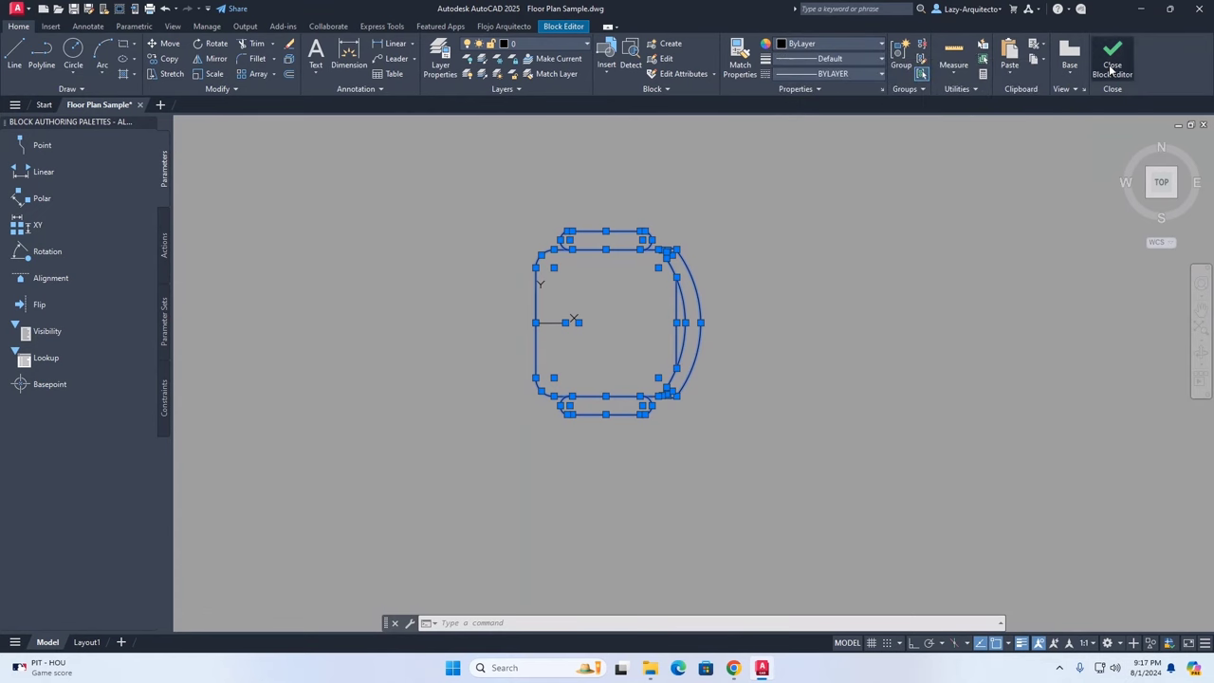
left_click(1112, 69)
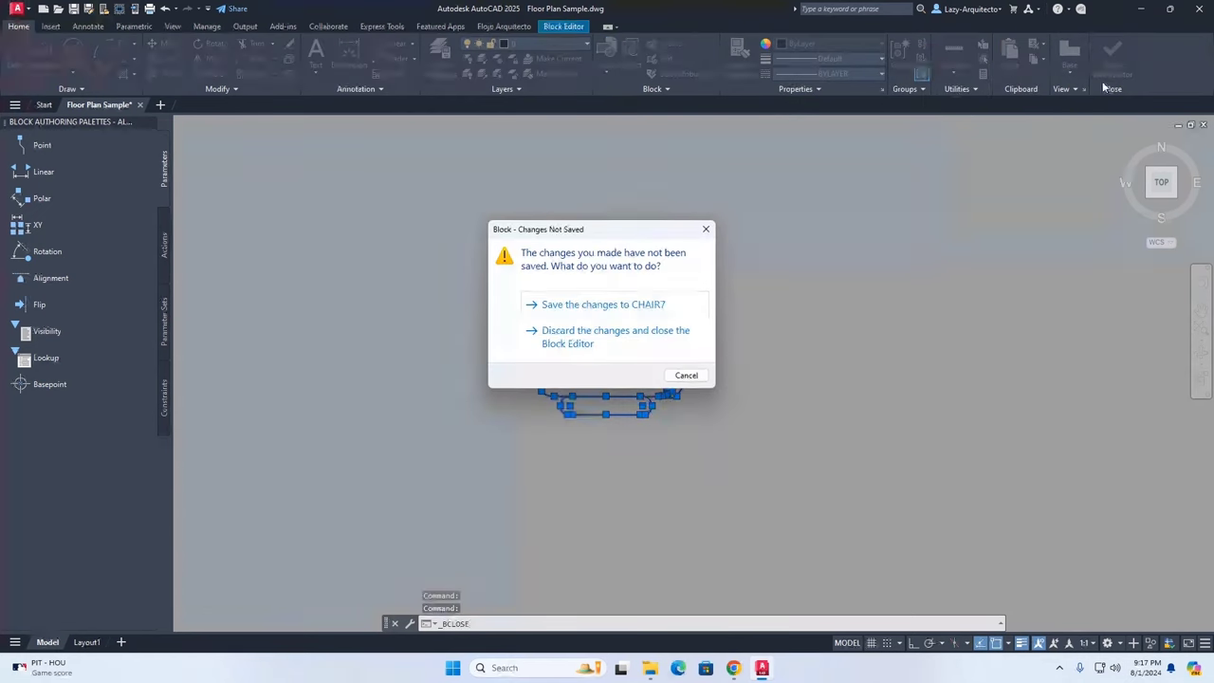
left_click(592, 305)
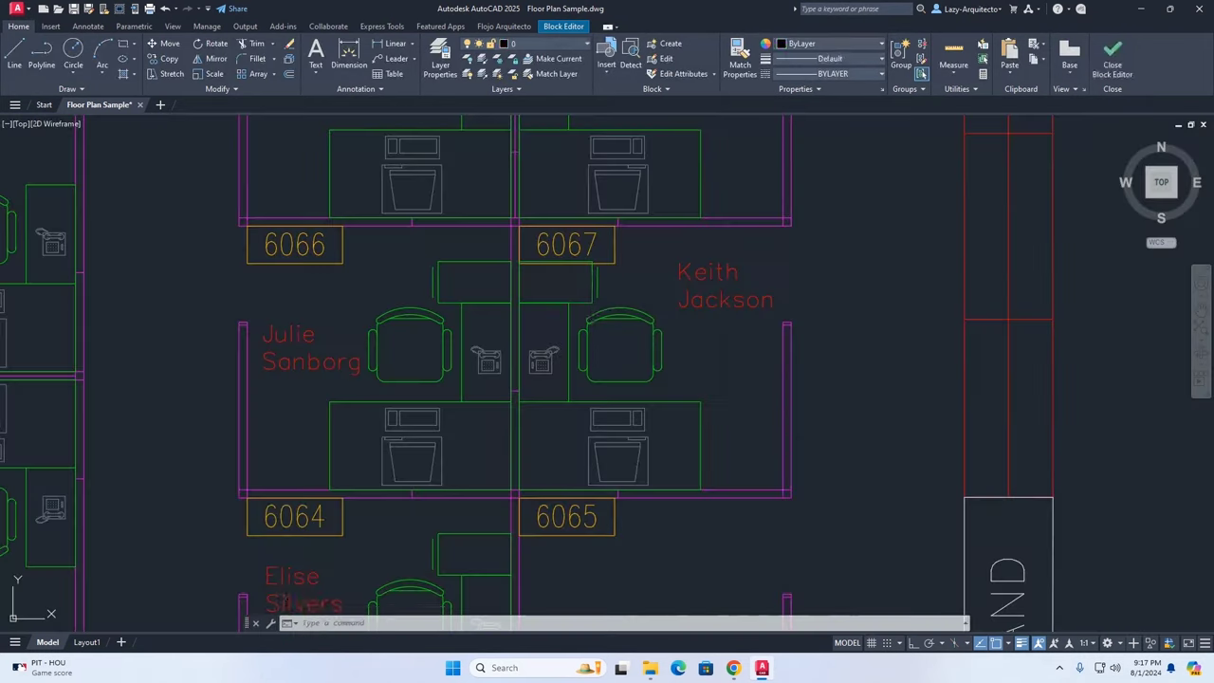
left_click(588, 325)
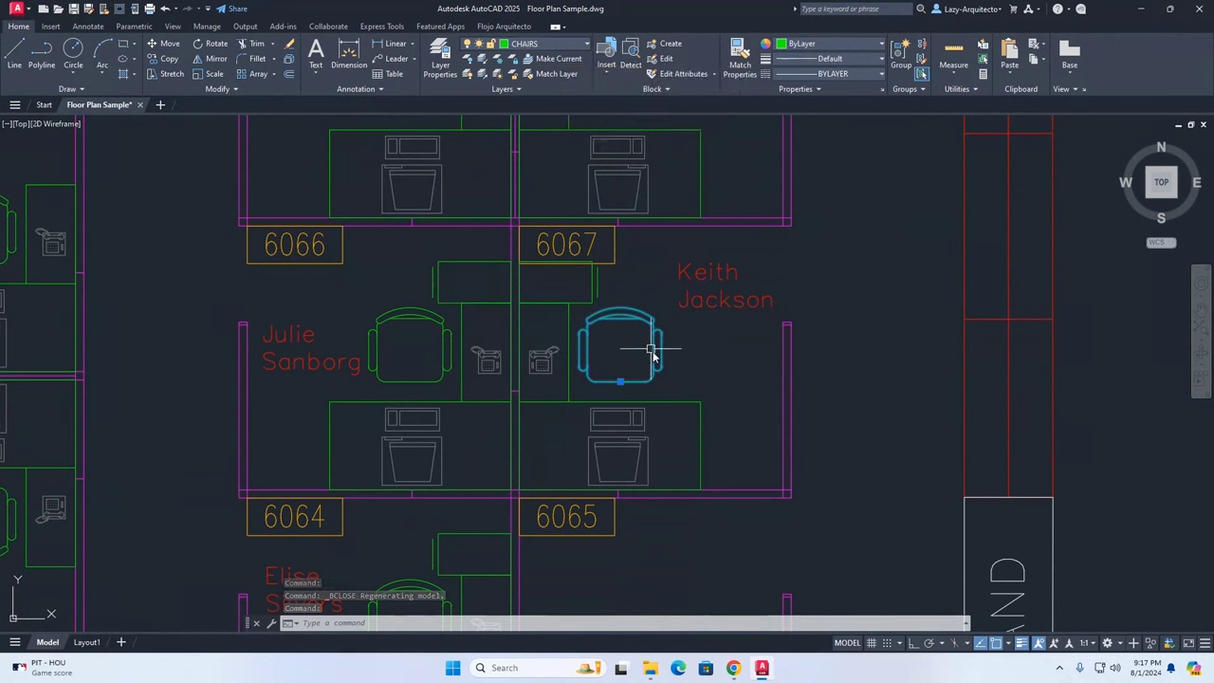
key("Escape")
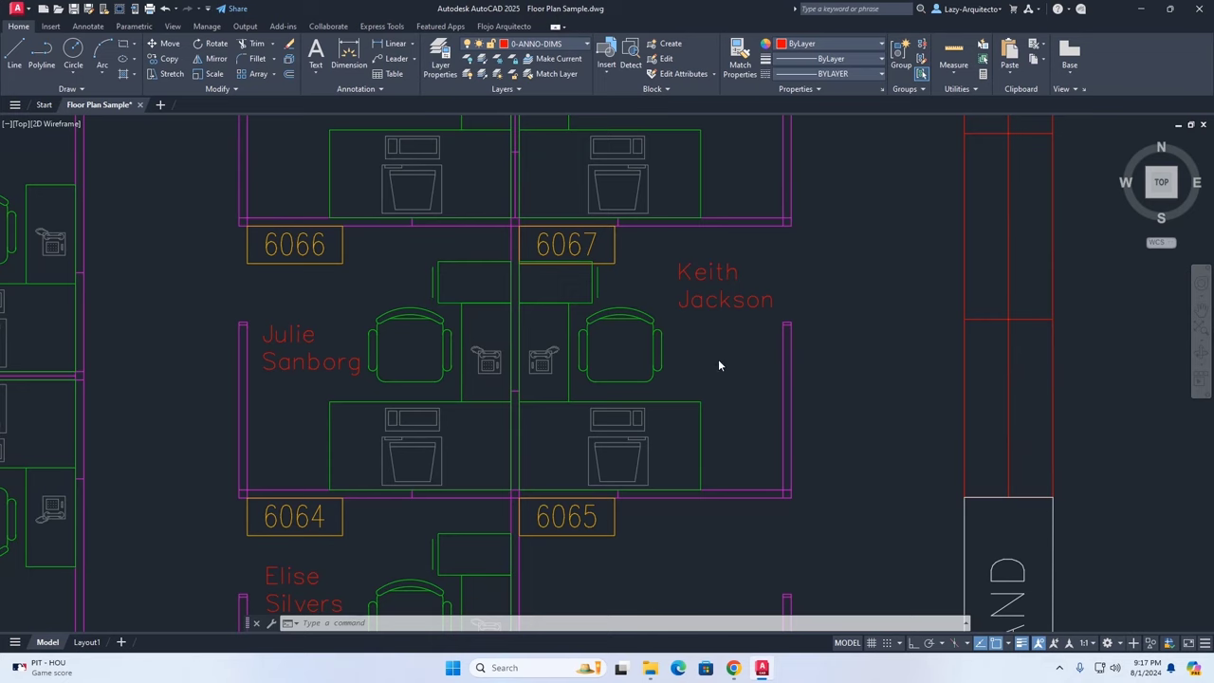
Start recolouring the CPU layer yellow from the desk 6065 computer, then cancel it.
scroll(686, 407, "down", 4)
scroll(686, 406, "up", 4)
left_click(677, 405)
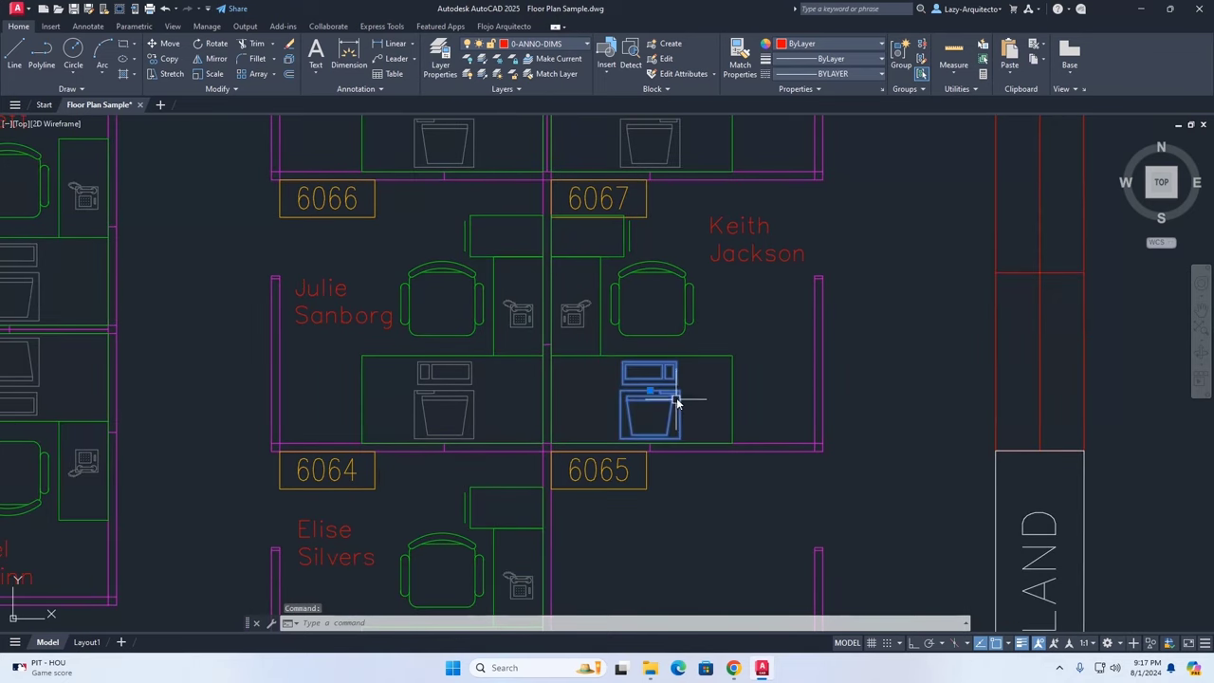
left_click(533, 45)
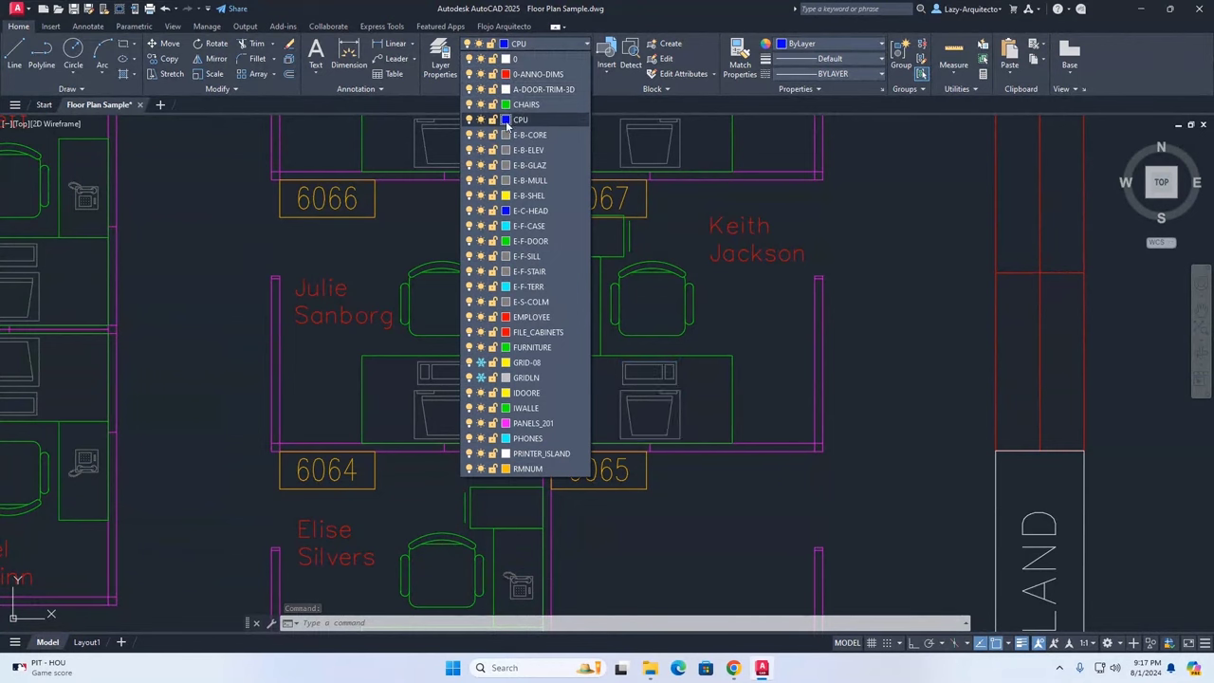
left_click(505, 119)
left_click(518, 461)
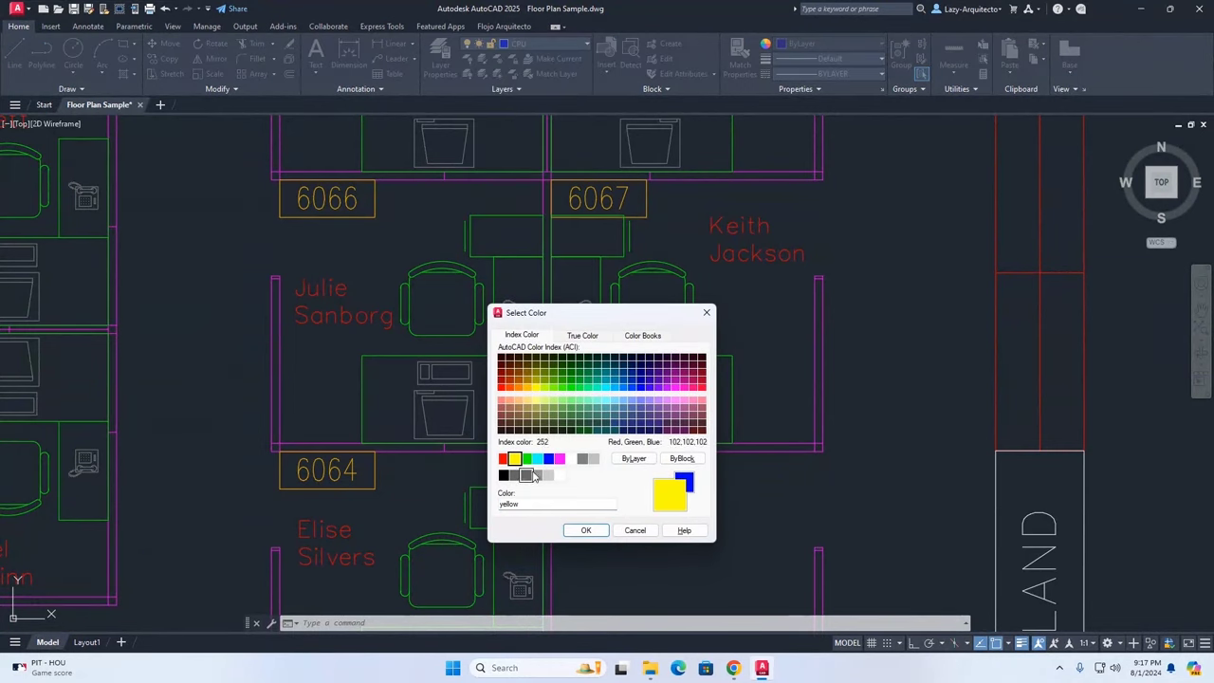
left_click_drag(583, 322, 809, 235)
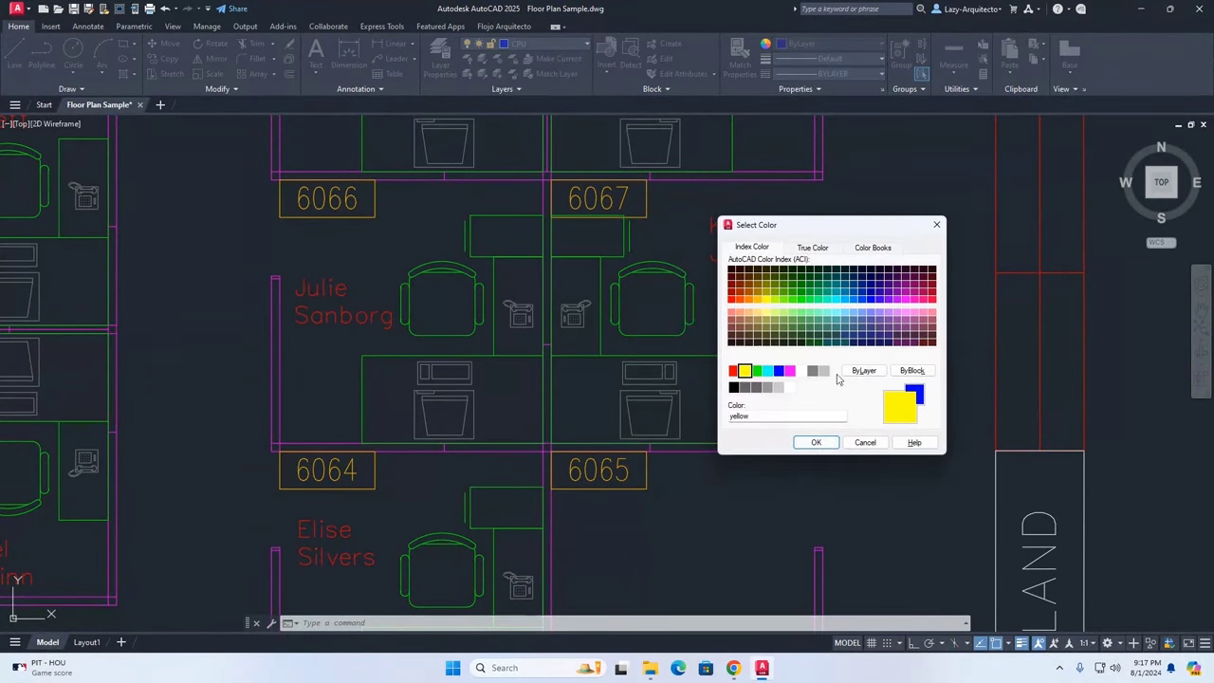
left_click(810, 443)
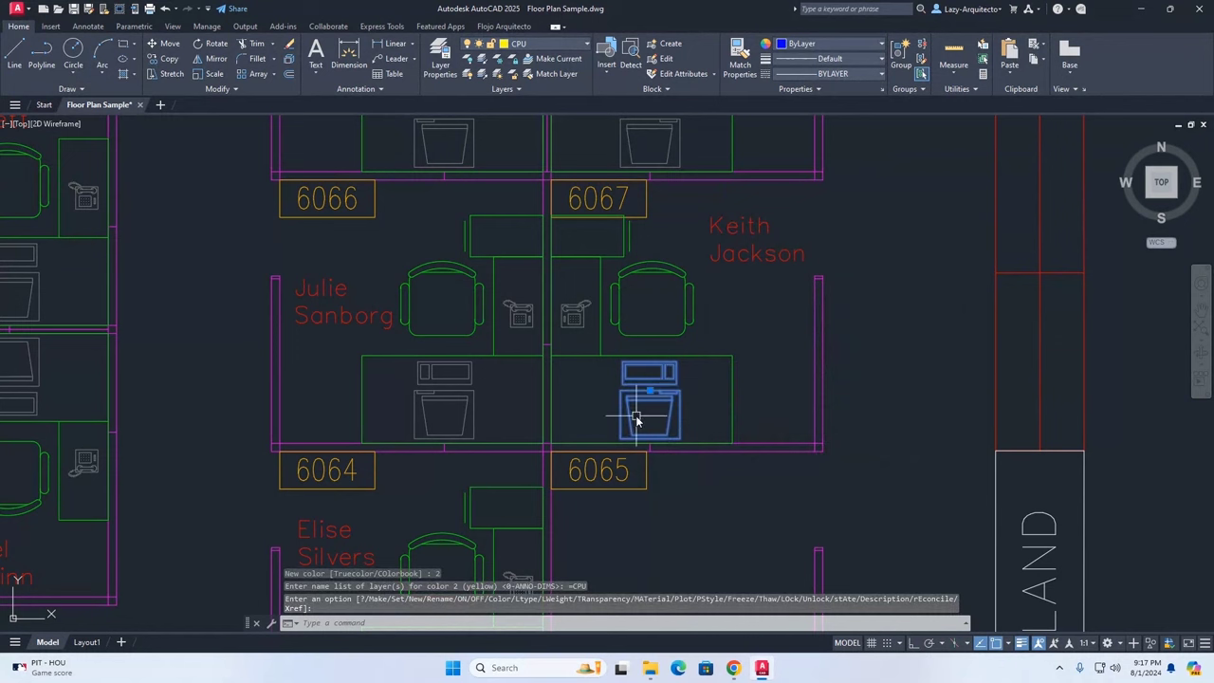
key("Escape")
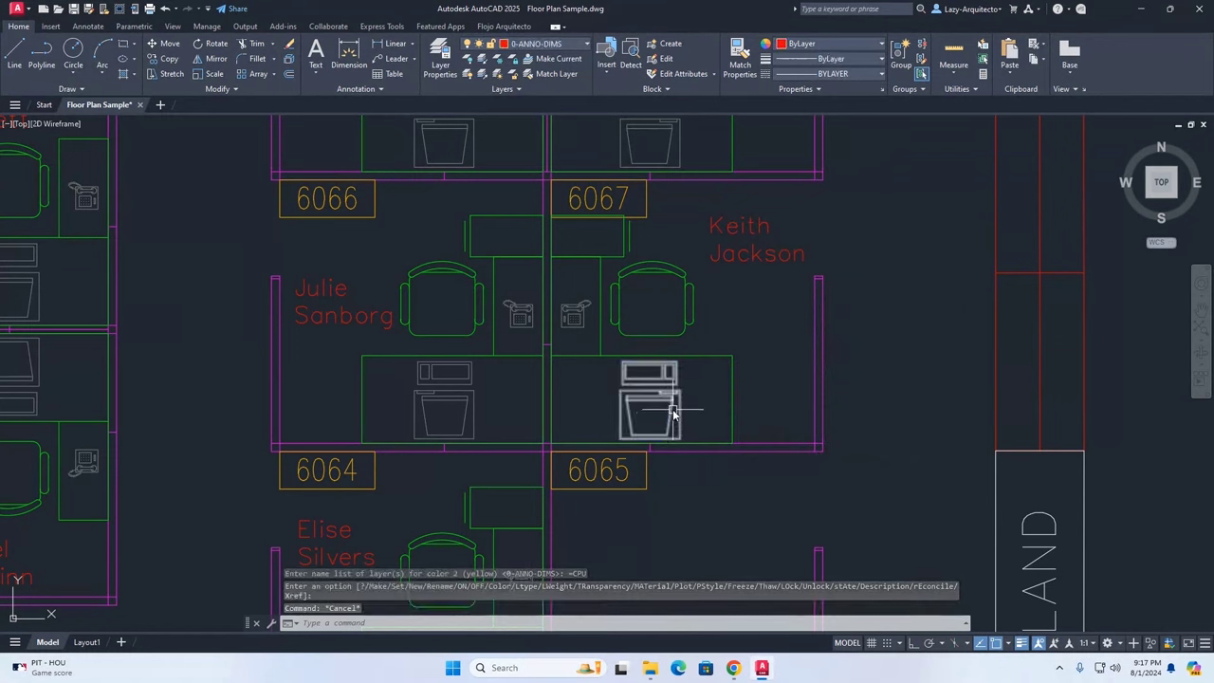
mouse_move(673, 414)
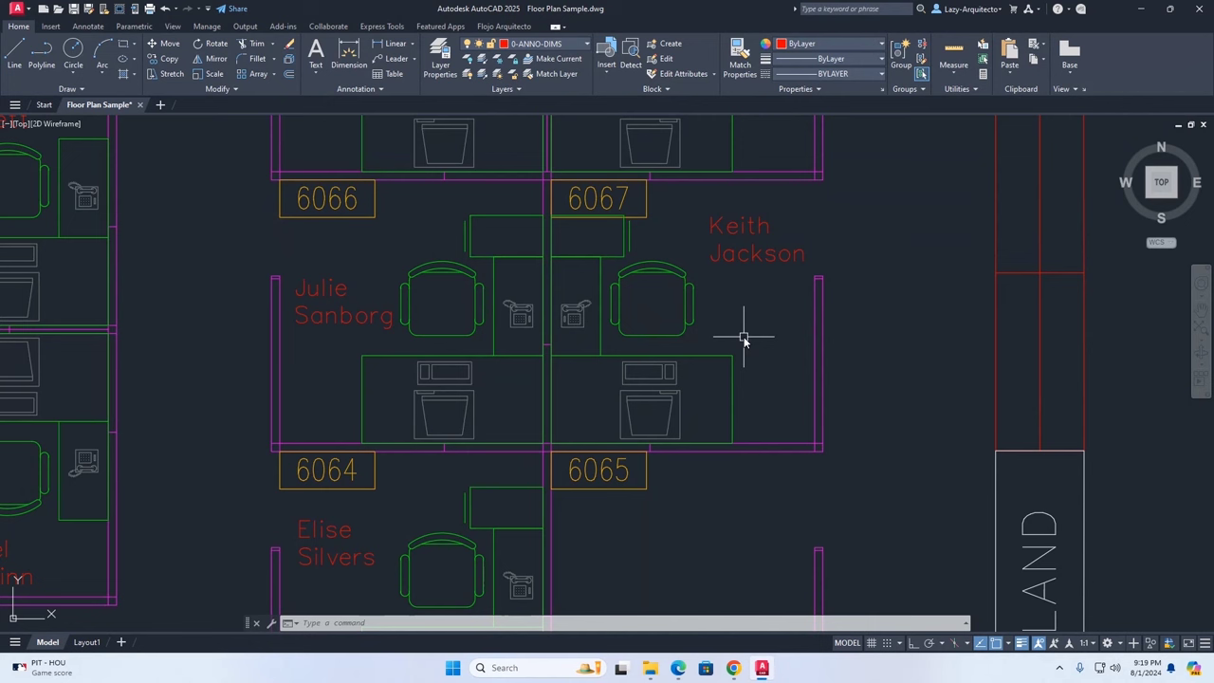
Run COMMANDMACROS, review the Saved macros tab, and close the palette.
middle_click_drag(761, 312, 749, 329)
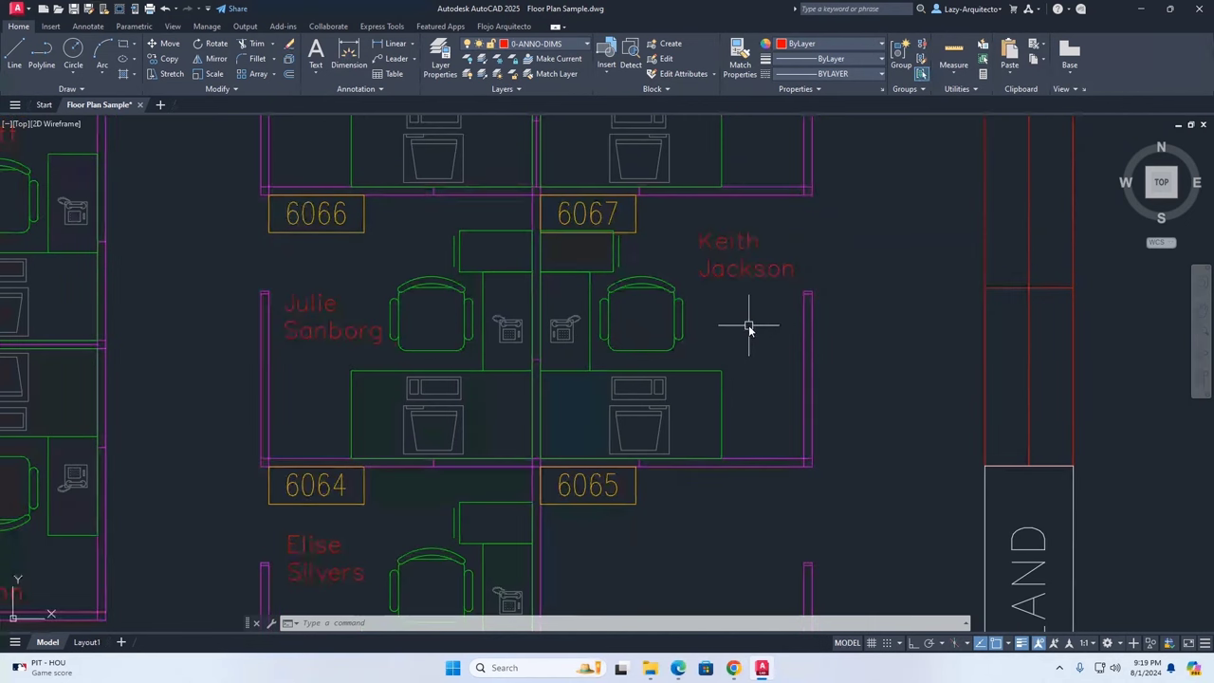
type("COMM")
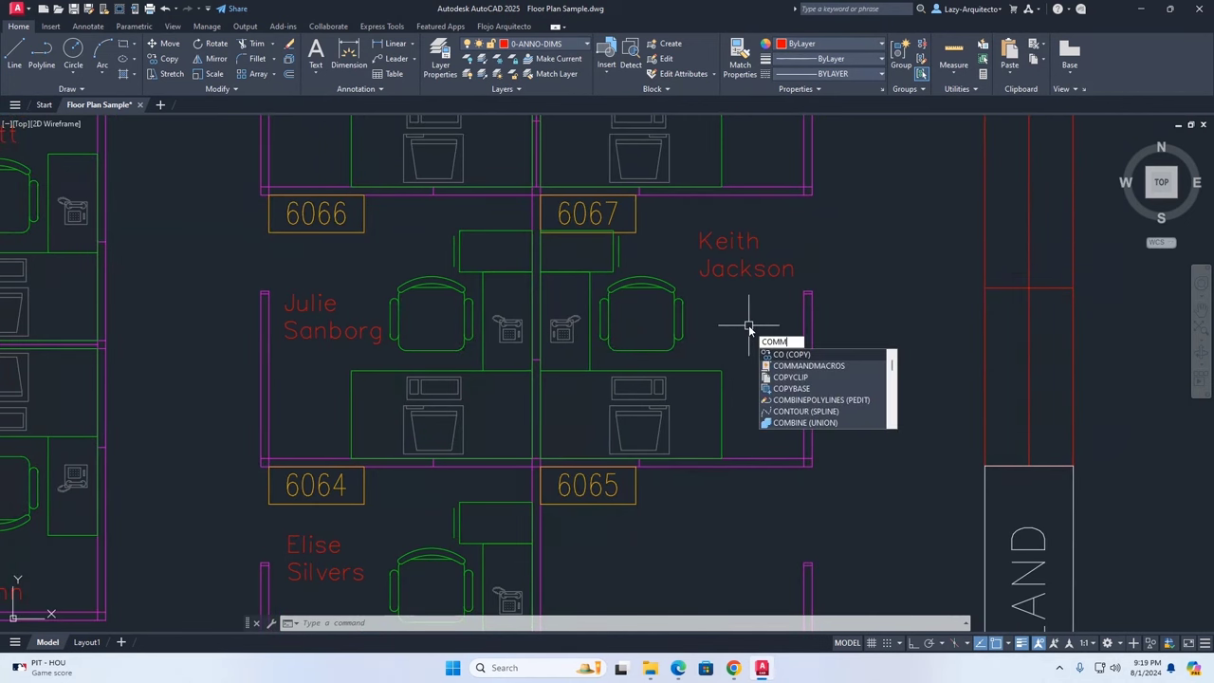
type("AND")
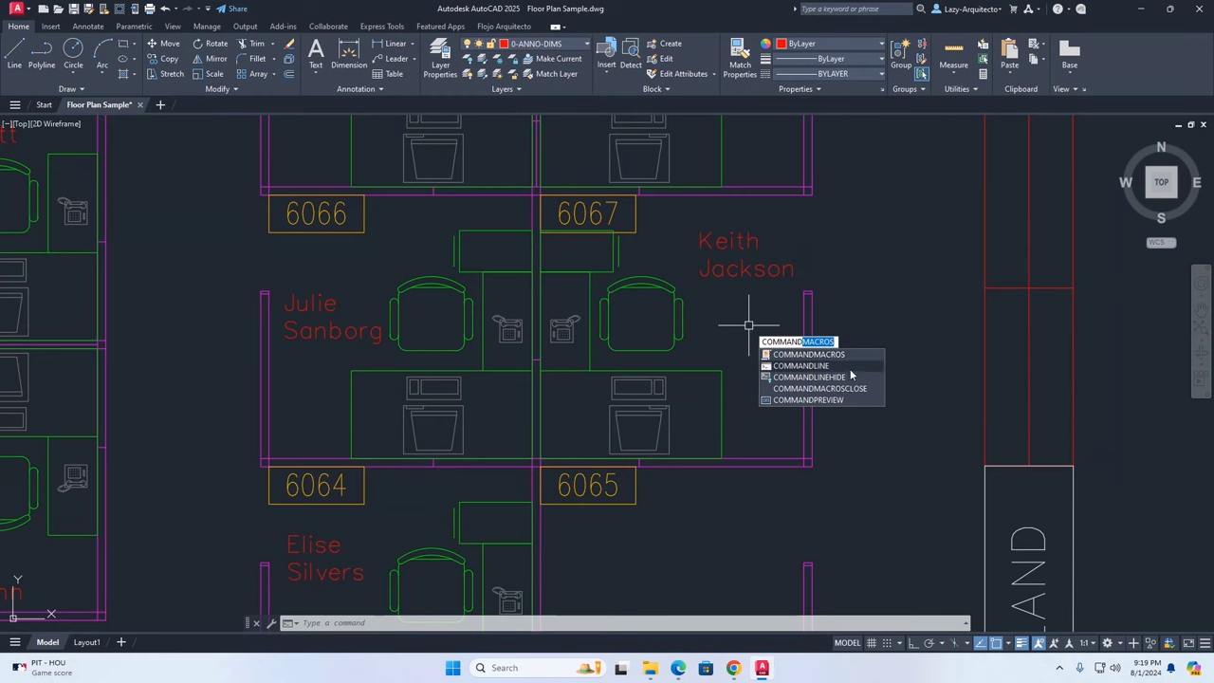
key("Return")
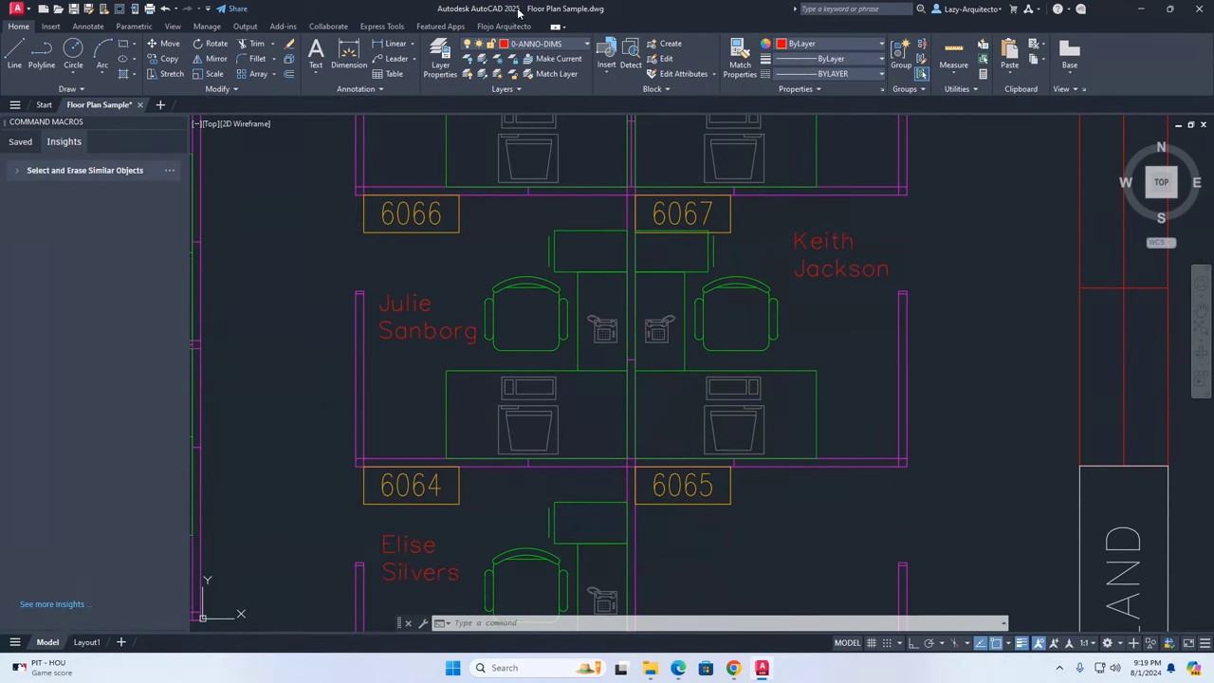
left_click(20, 144)
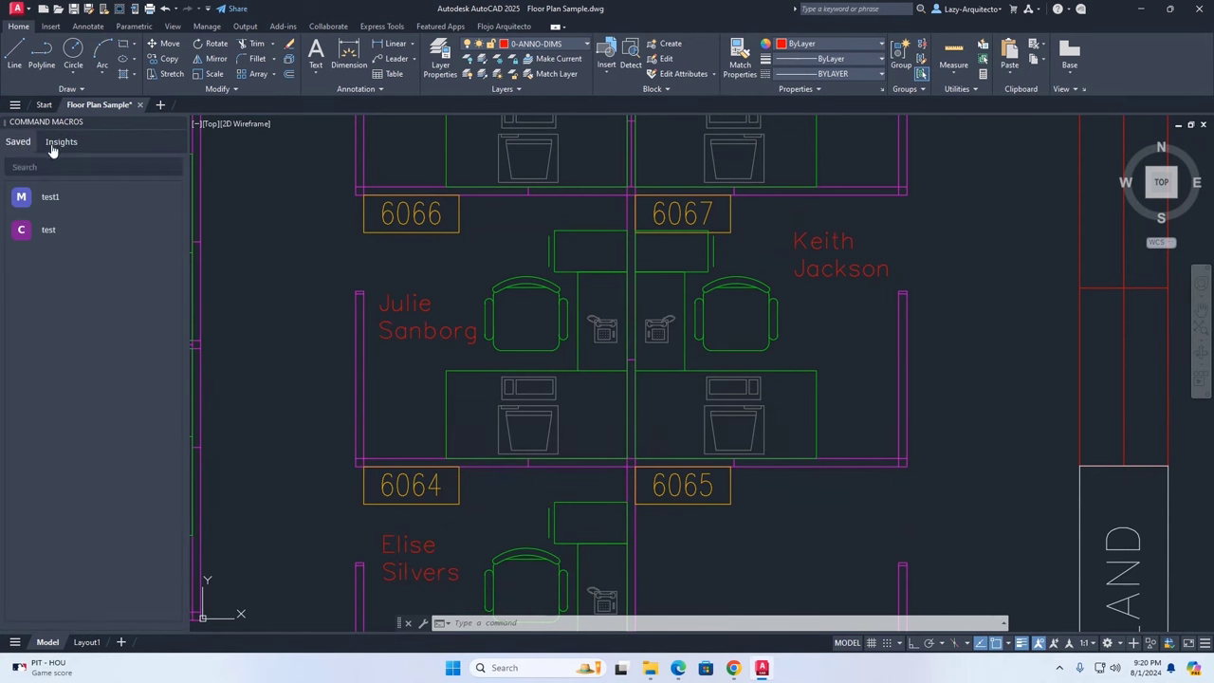
left_click(59, 142)
left_click(28, 143)
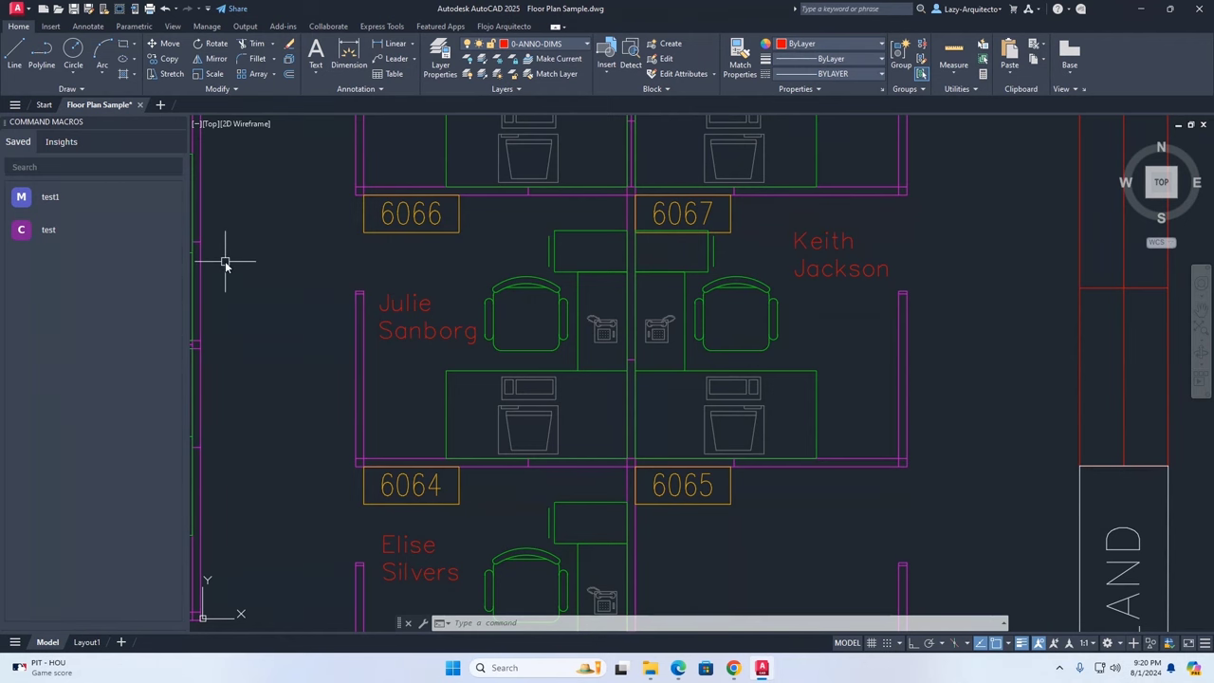
left_click(180, 124)
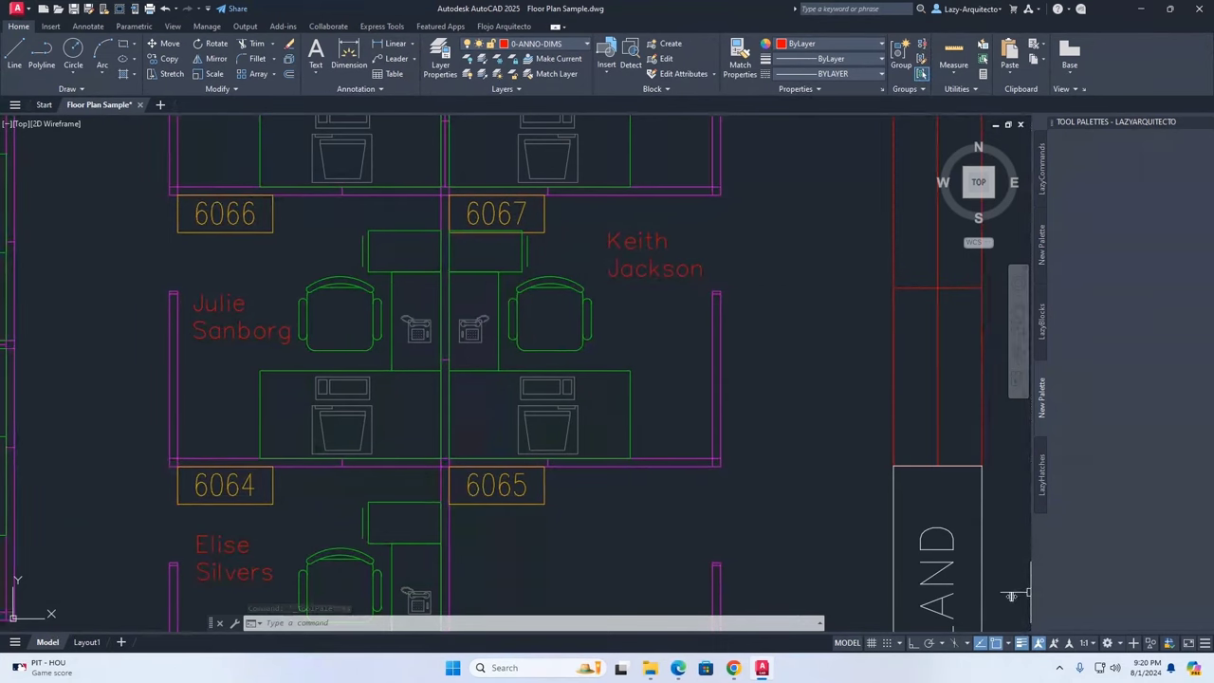
Draw a small temporary rectangle with RECTANG beside office 6067.
left_click_drag(1011, 596, 1011, 596)
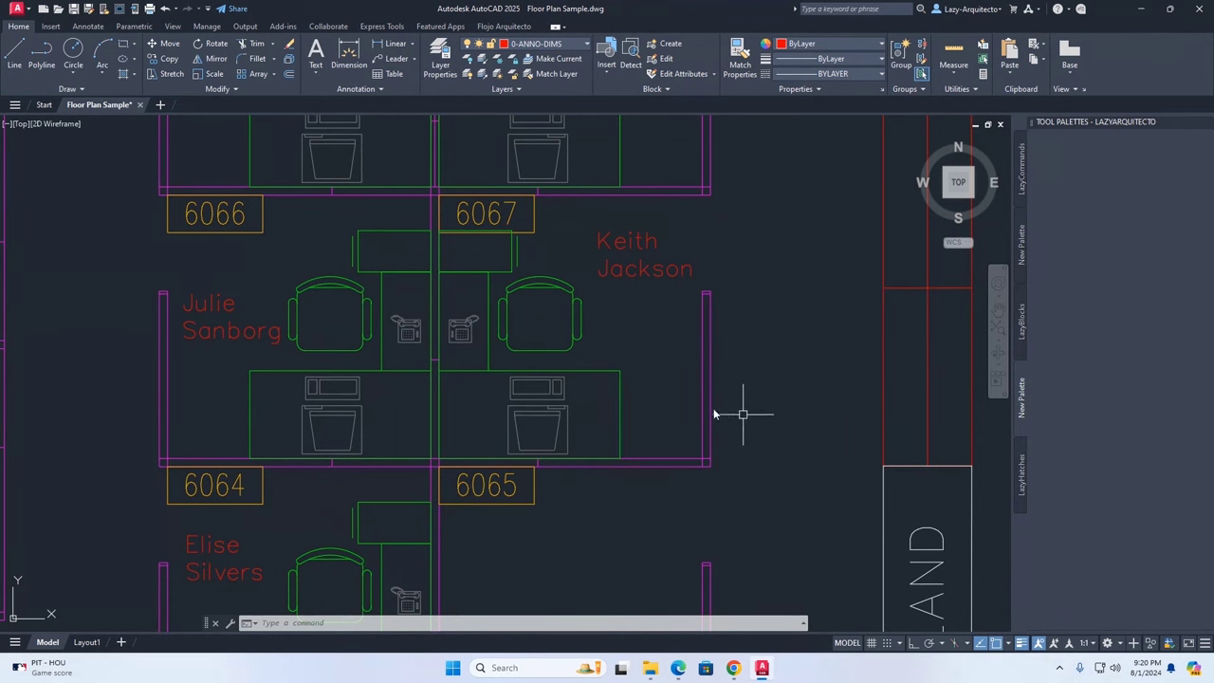
middle_click_drag(665, 353, 739, 379)
type("rec")
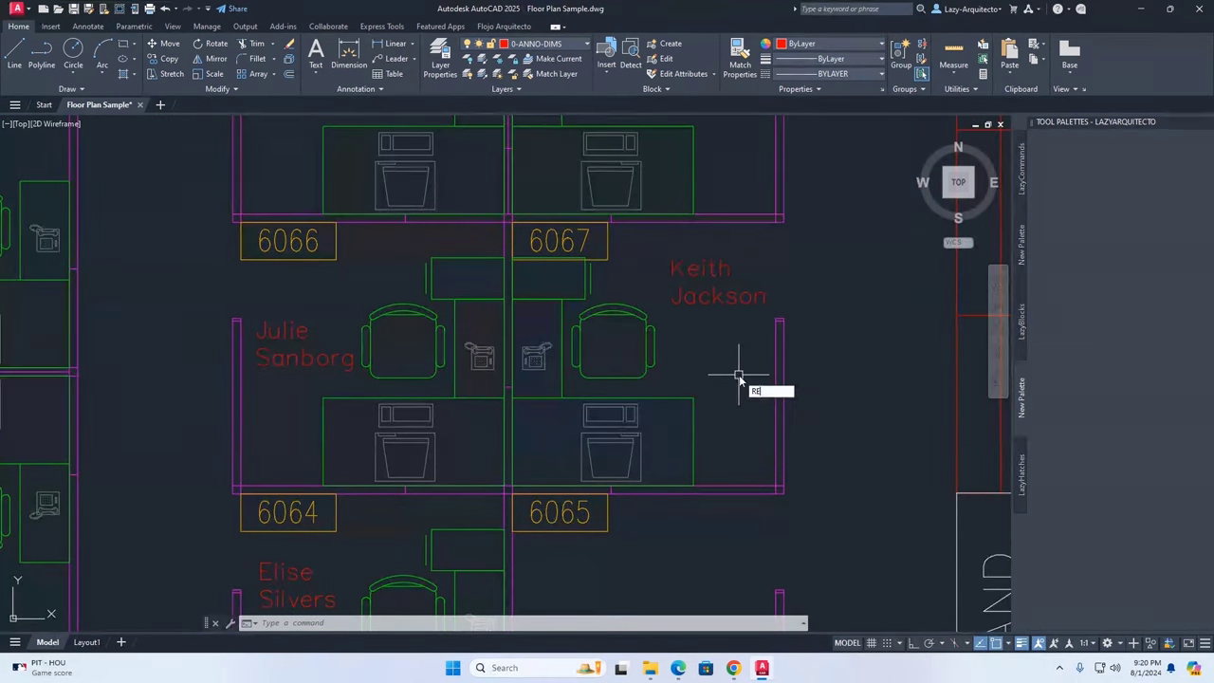
key("Return")
left_click(838, 353)
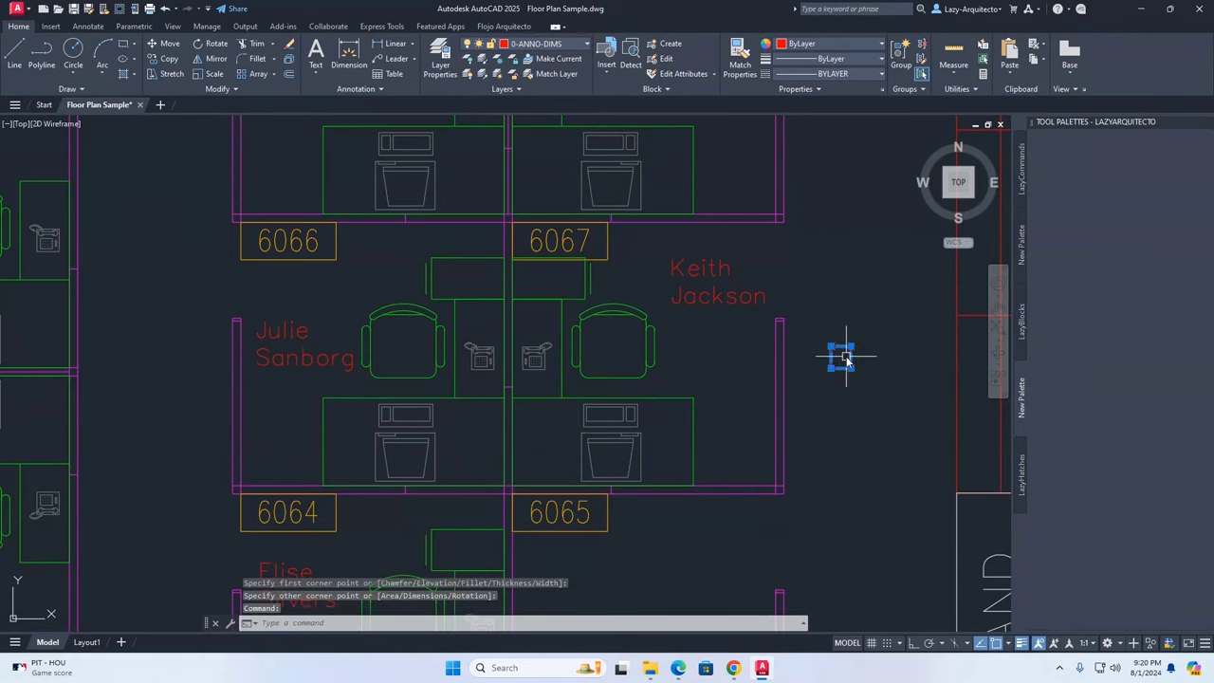
scroll(840, 351, "up", 10)
left_click(864, 315)
Drag the rectangle onto the tool palette as a Polyline tool, then erase it.
left_click_drag(1022, 277, 1071, 170)
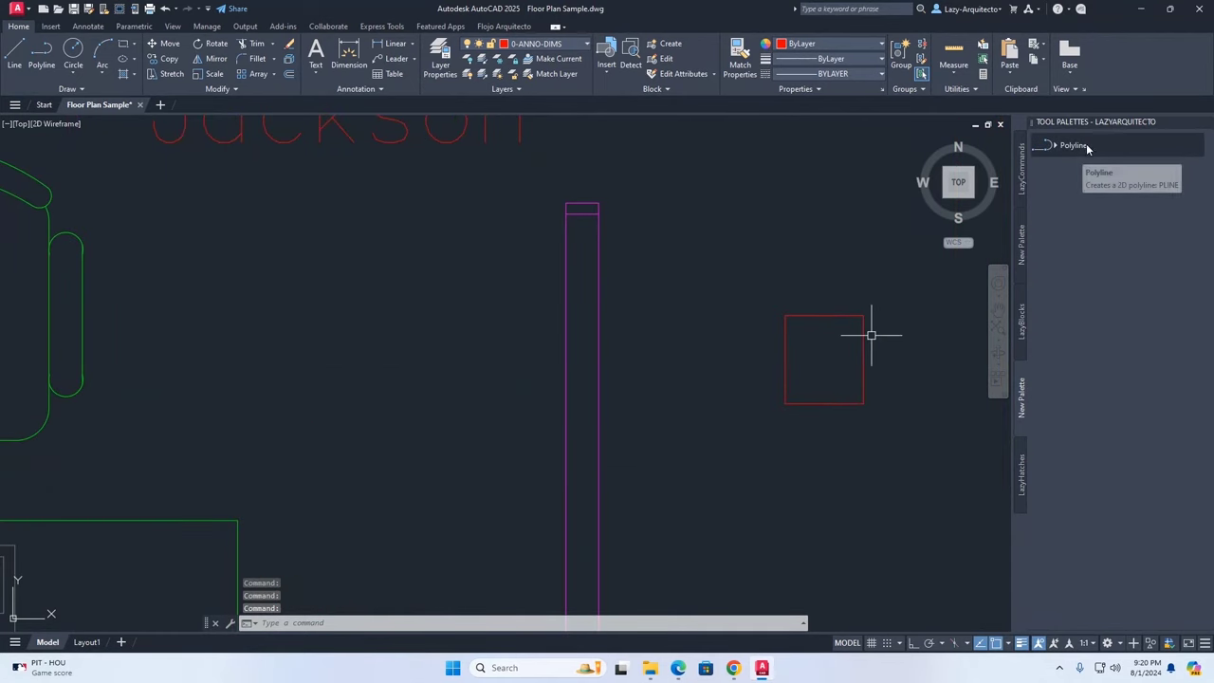
scroll(795, 394, "down", 6)
left_click(795, 391)
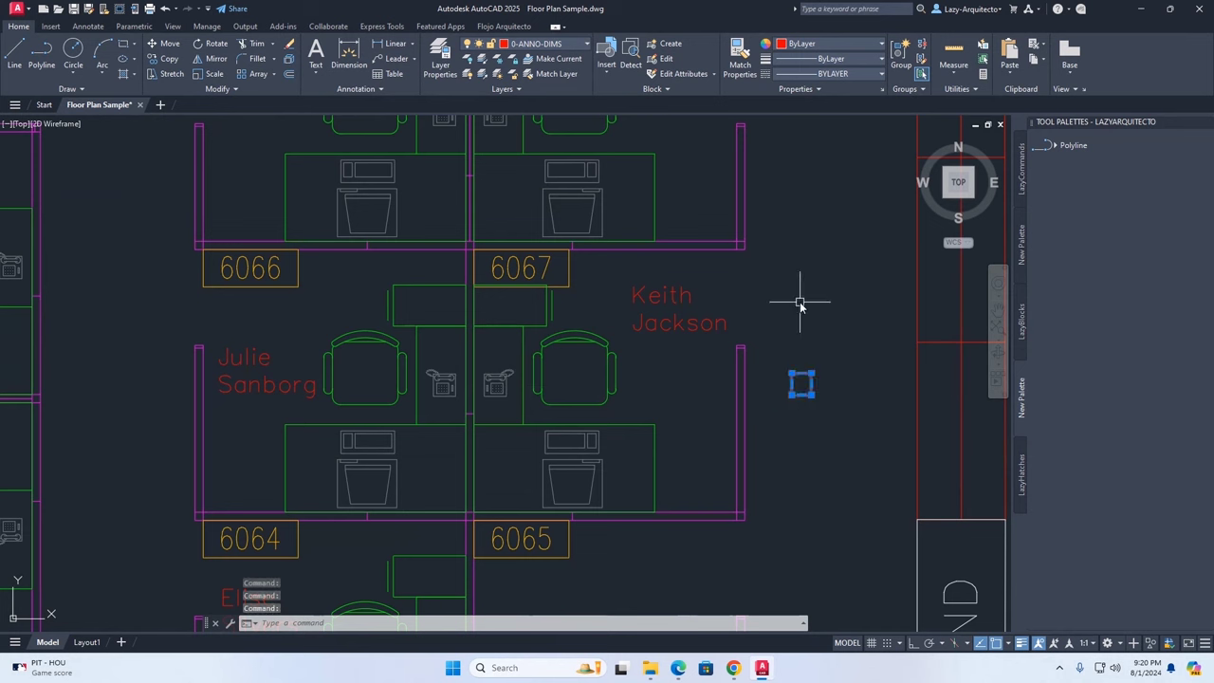
key("Delete")
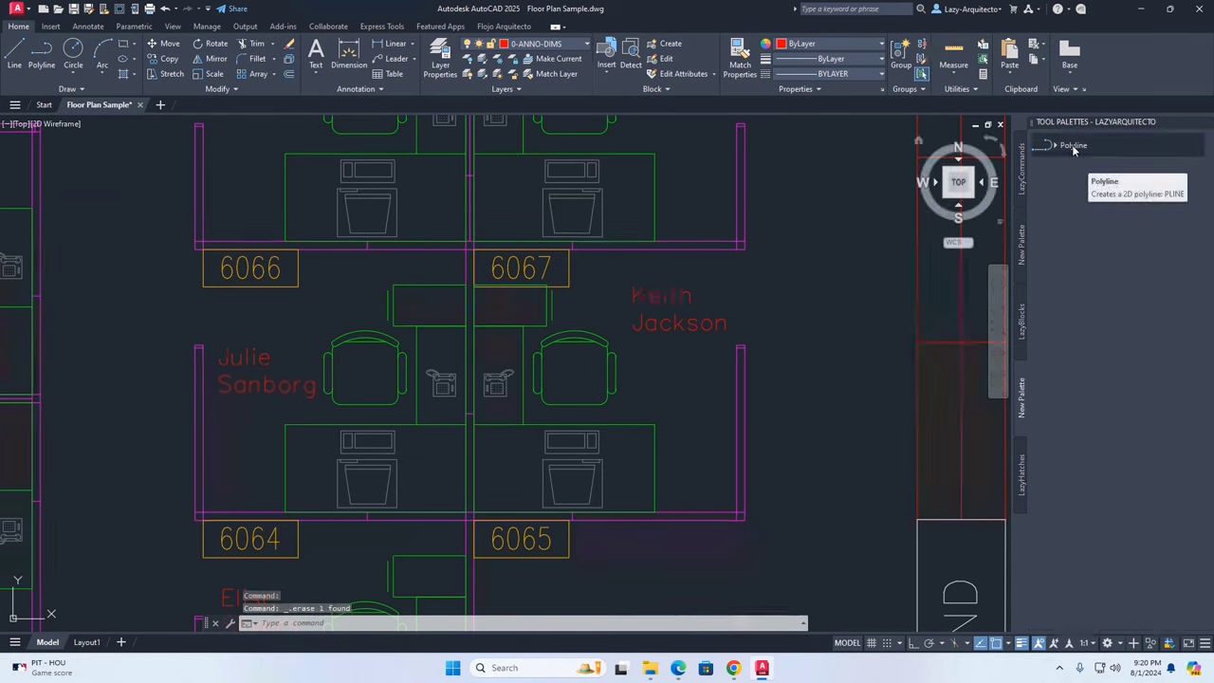
right_click(1071, 147)
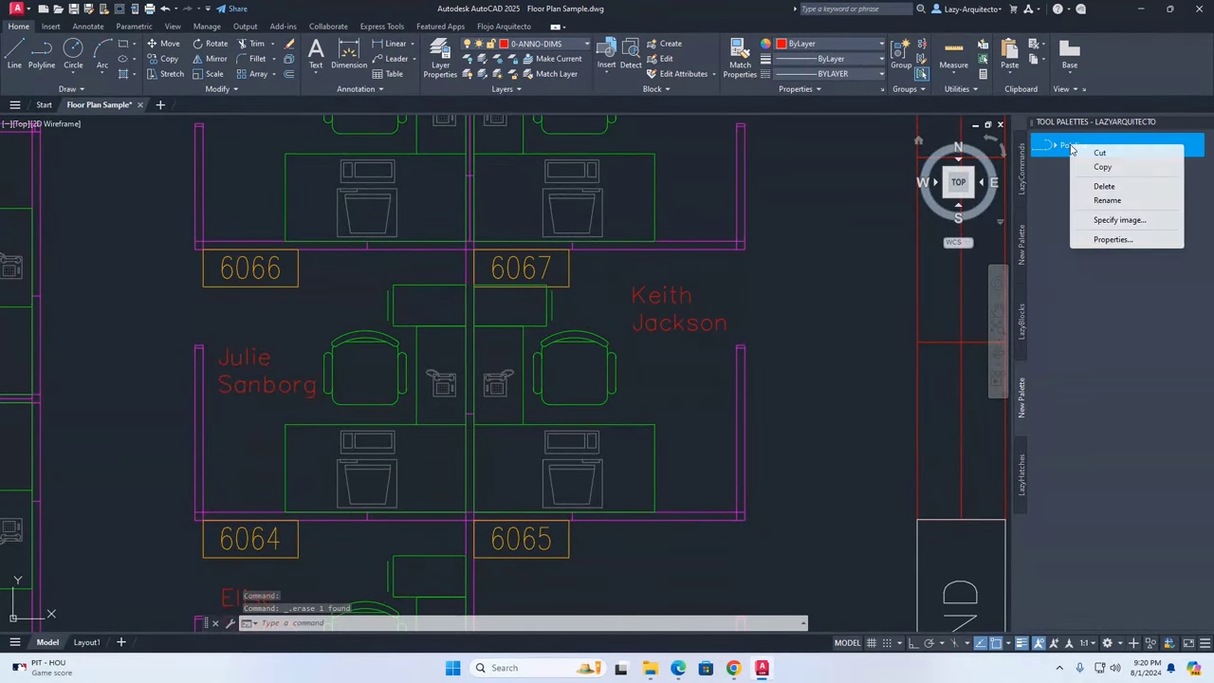
Rename the Polyline tool to LazyBlockFixColor in Tool Properties.
left_click(1100, 240)
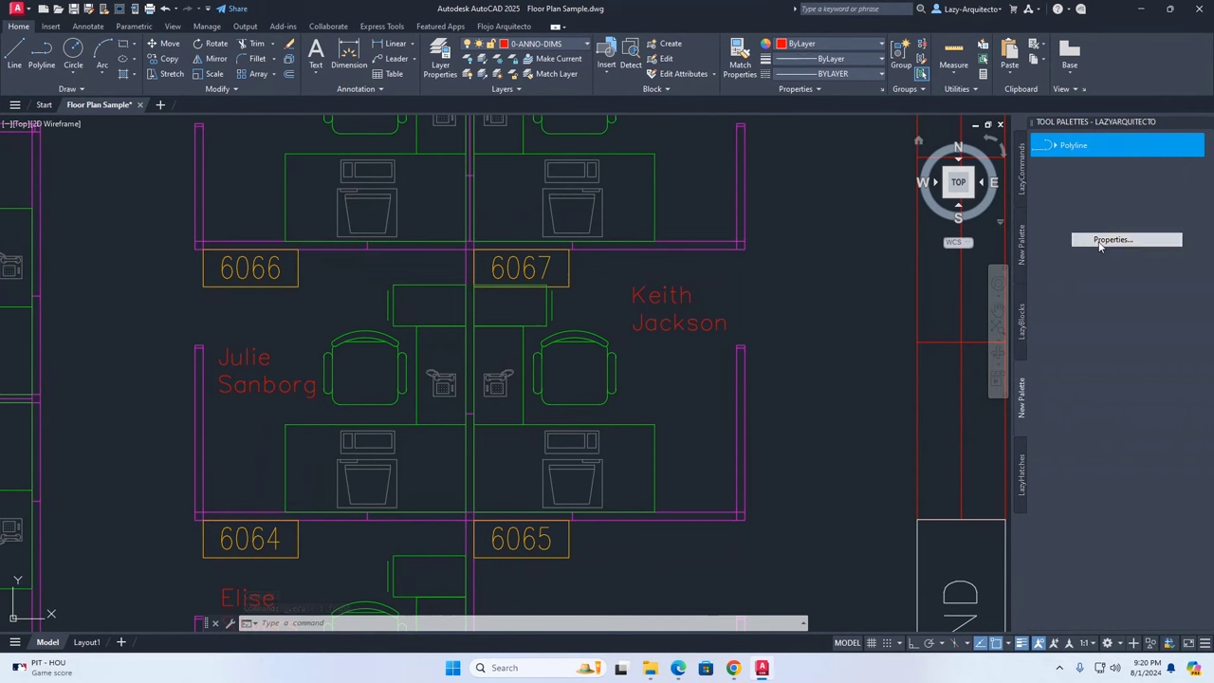
left_click_drag(759, 269, 773, 256)
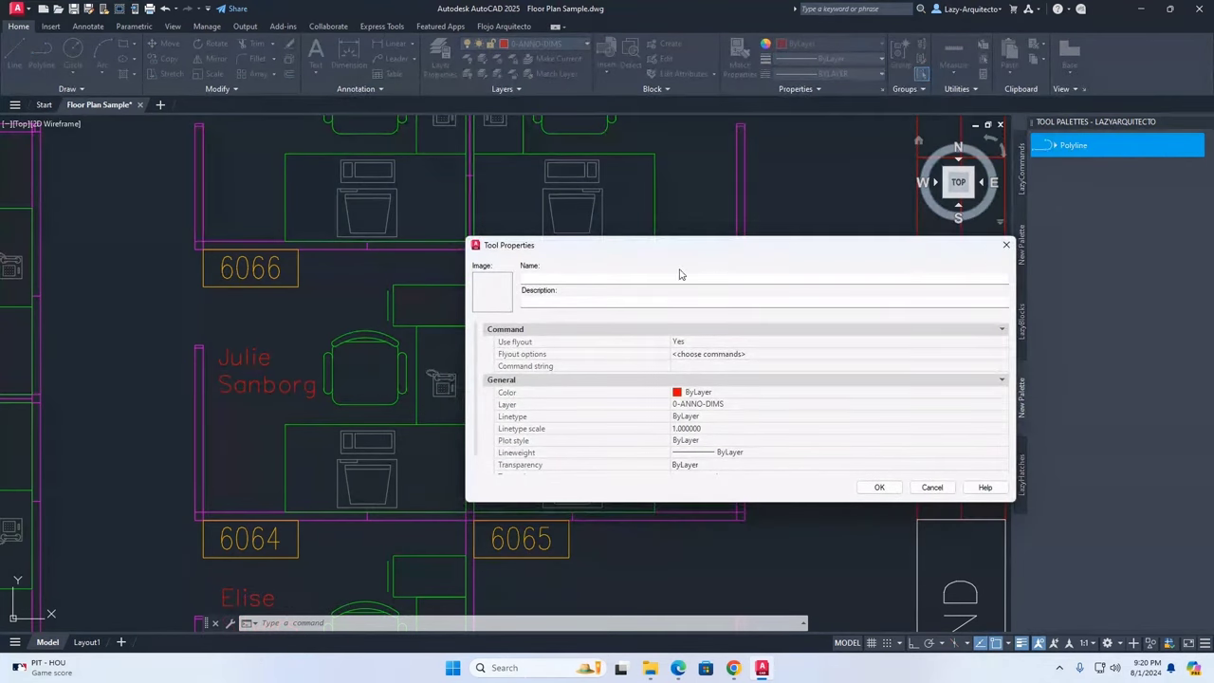
left_click(668, 276)
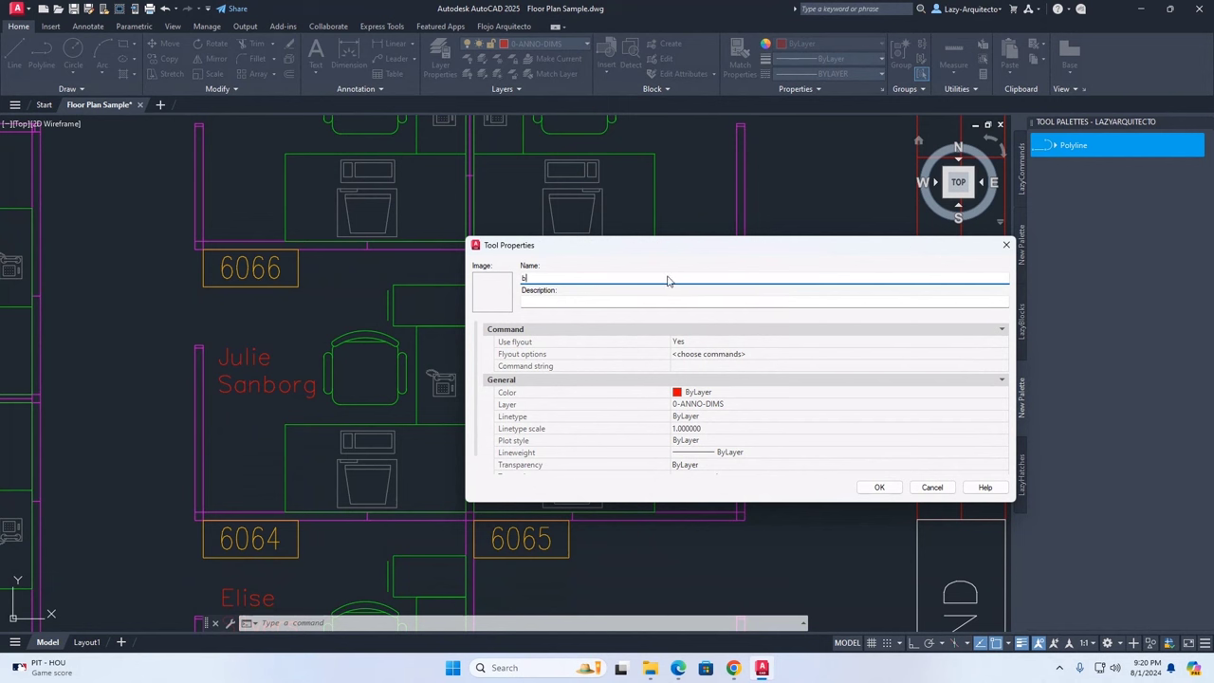
key("BackSpace")
type("LazyBlock")
key("BackSpace")
type("FixColor")
left_click(598, 299)
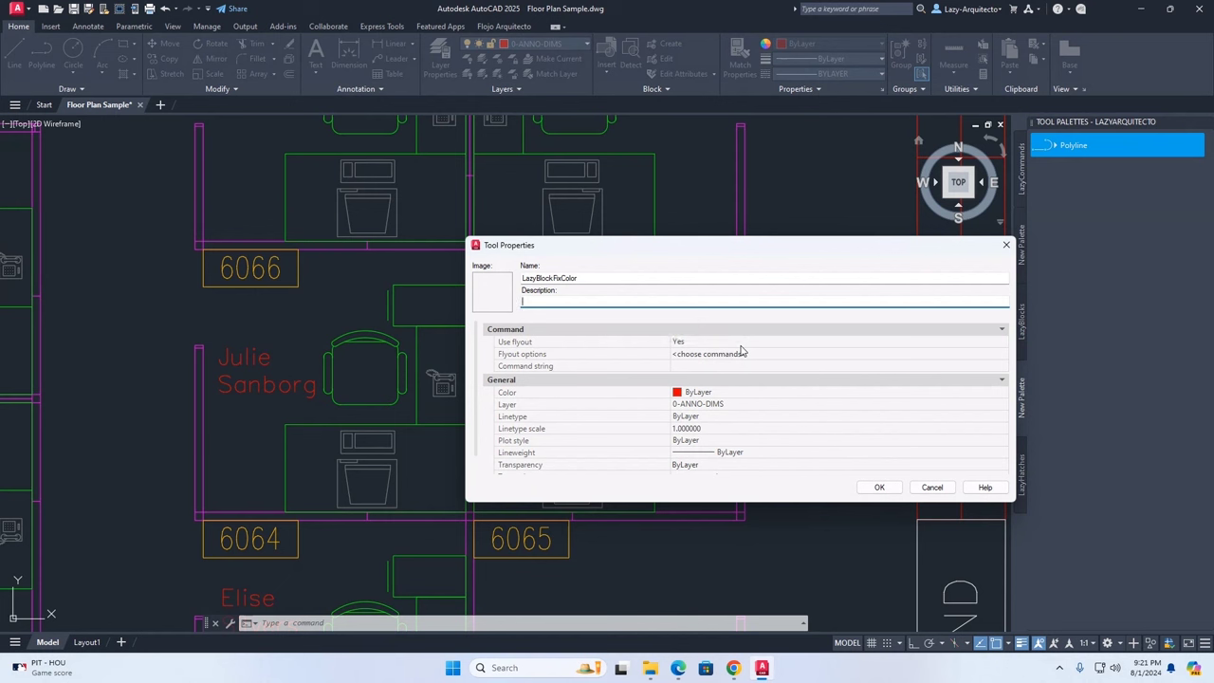
Set Use flyout to No and start editing the ^C^C_pline command string.
left_click(684, 343)
left_click(687, 345)
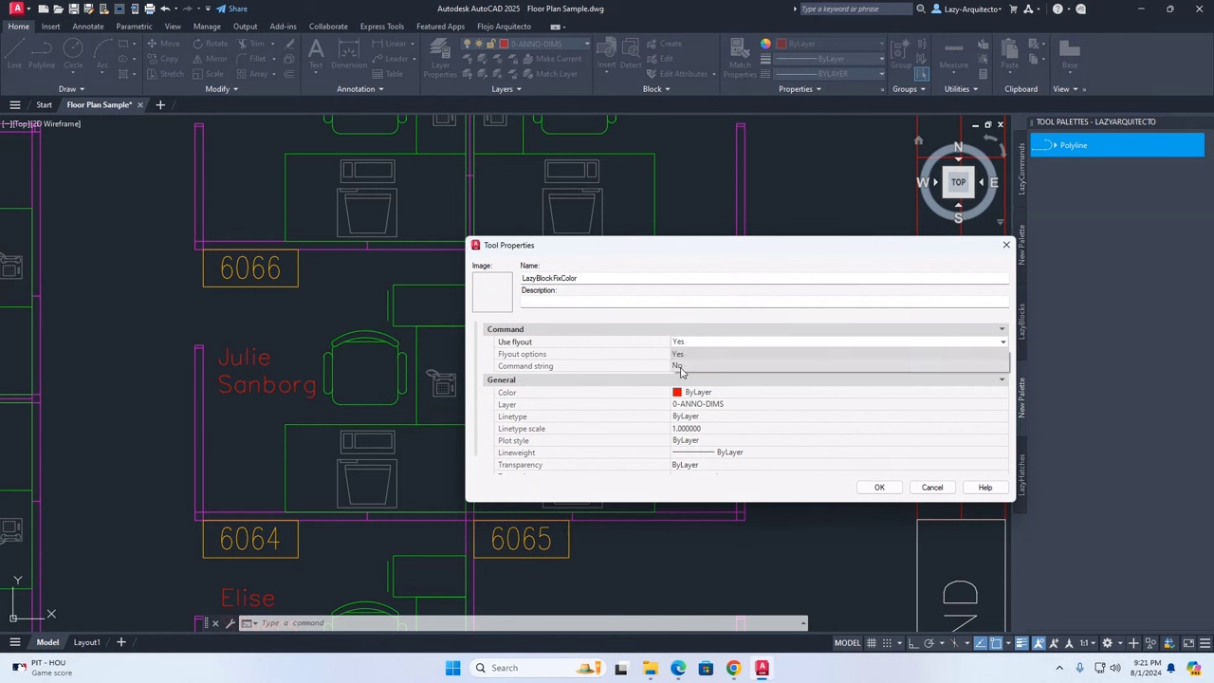
left_click(686, 368)
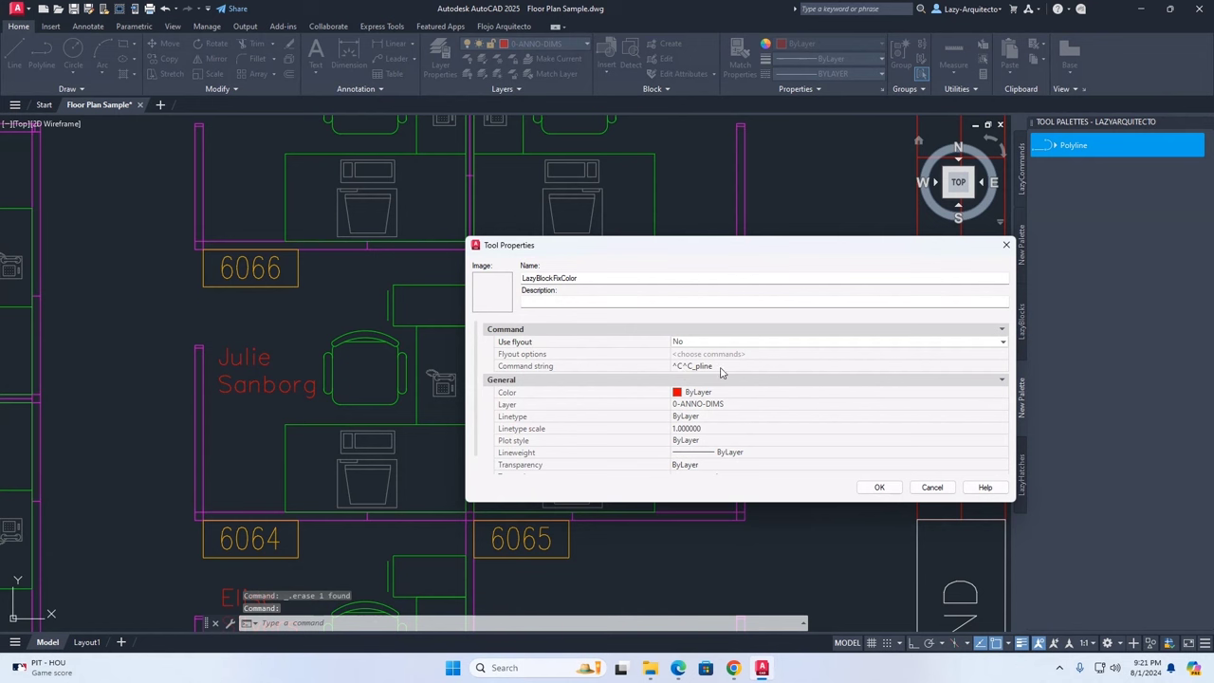
left_click(719, 367)
left_click_drag(719, 367, 688, 367)
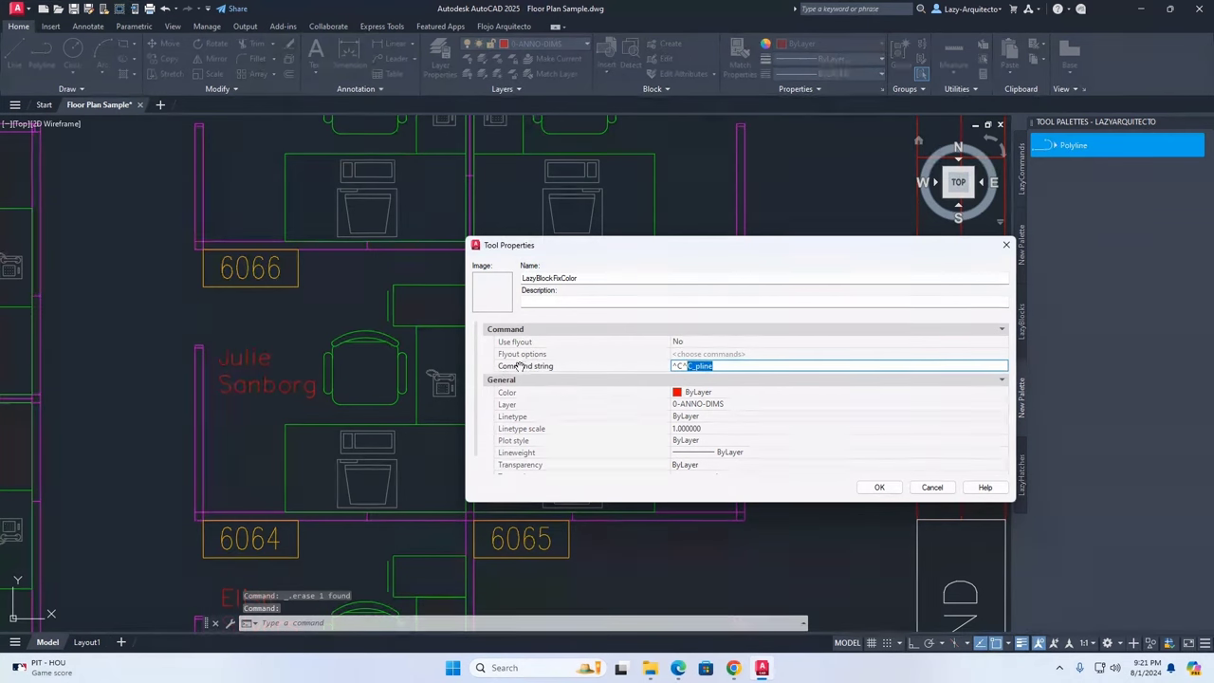
left_click(712, 367)
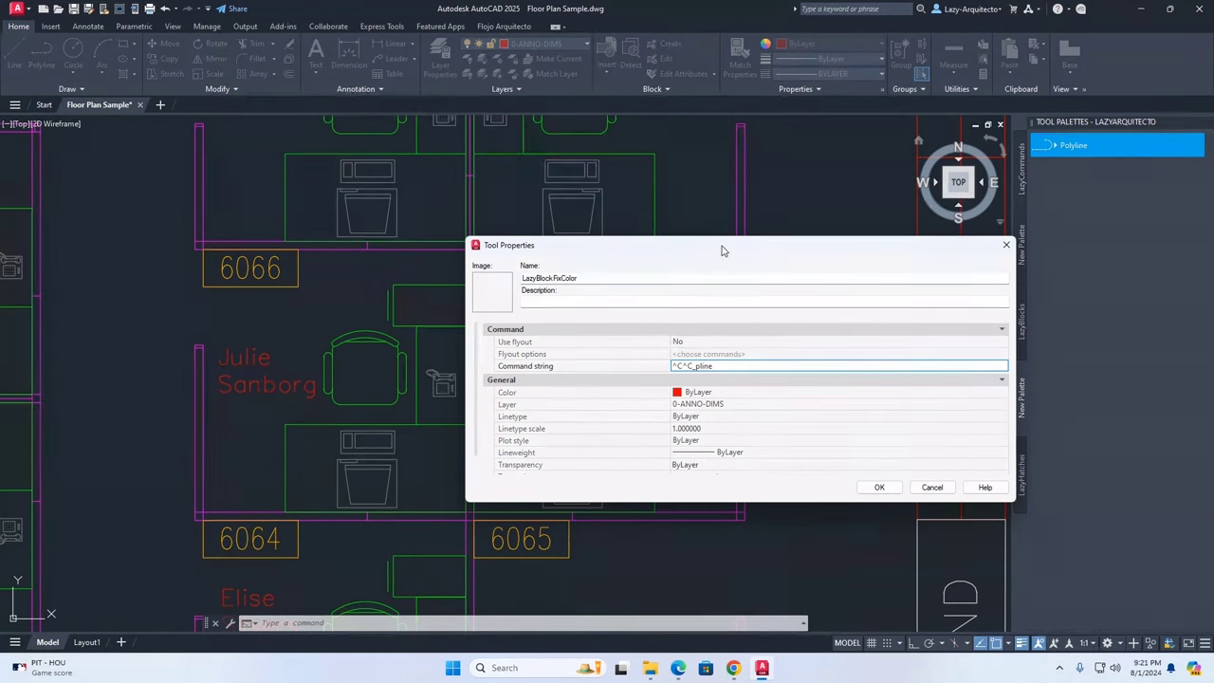
Delete pline from the command string, leaving the ^C^C_ prefix.
mouse_move(721, 247)
left_mouse_down()
mouse_move(843, 184)
mouse_move(906, 206)
mouse_move(895, 231)
left_mouse_up()
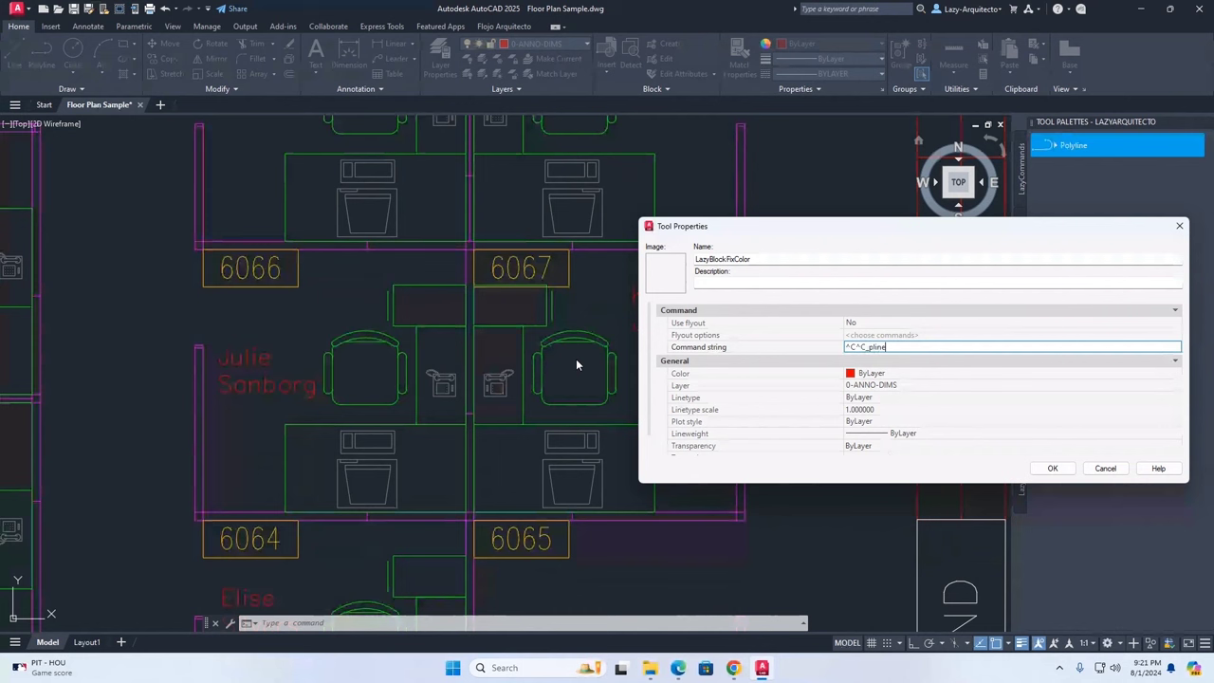
left_click_drag(876, 228, 633, 235)
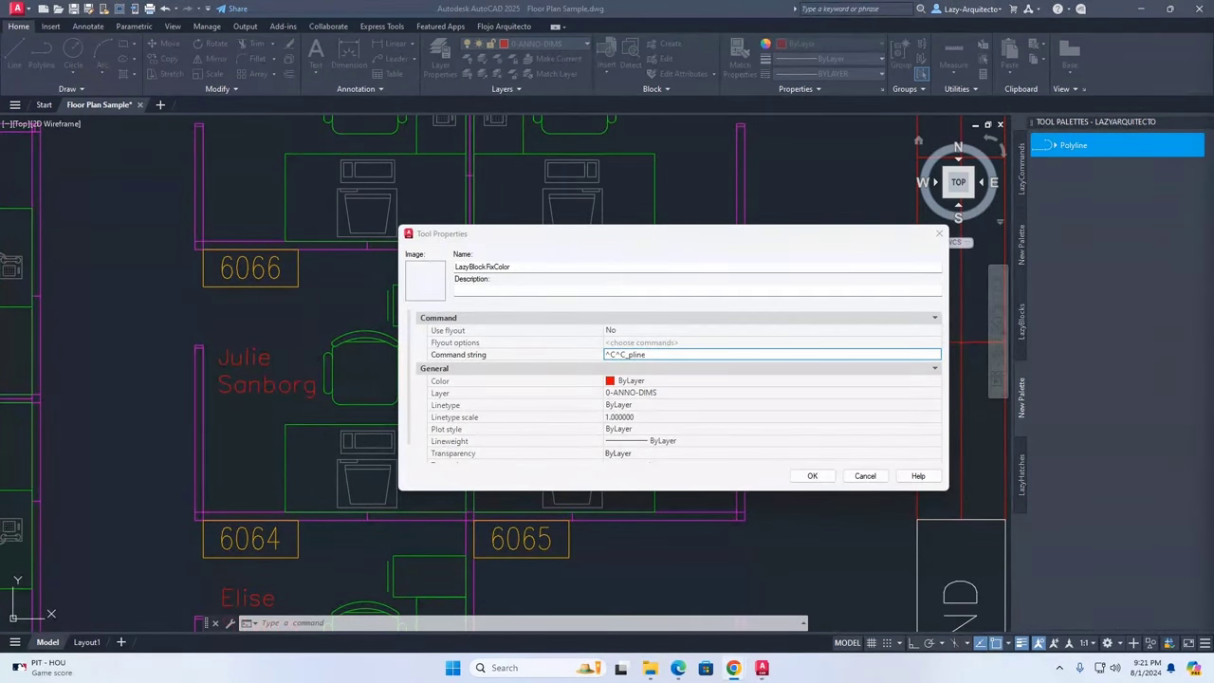
left_click_drag(646, 354, 629, 355)
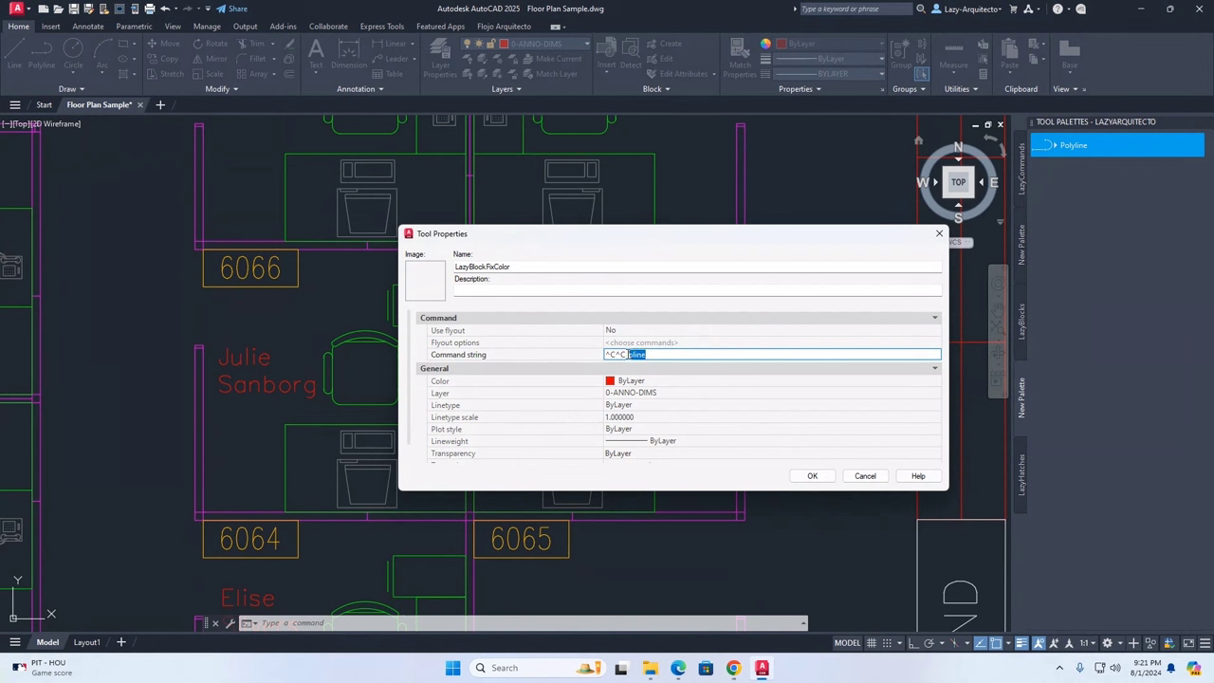
key("BackSpace")
left_click_drag(634, 355, 607, 357)
key("alt+Tab")
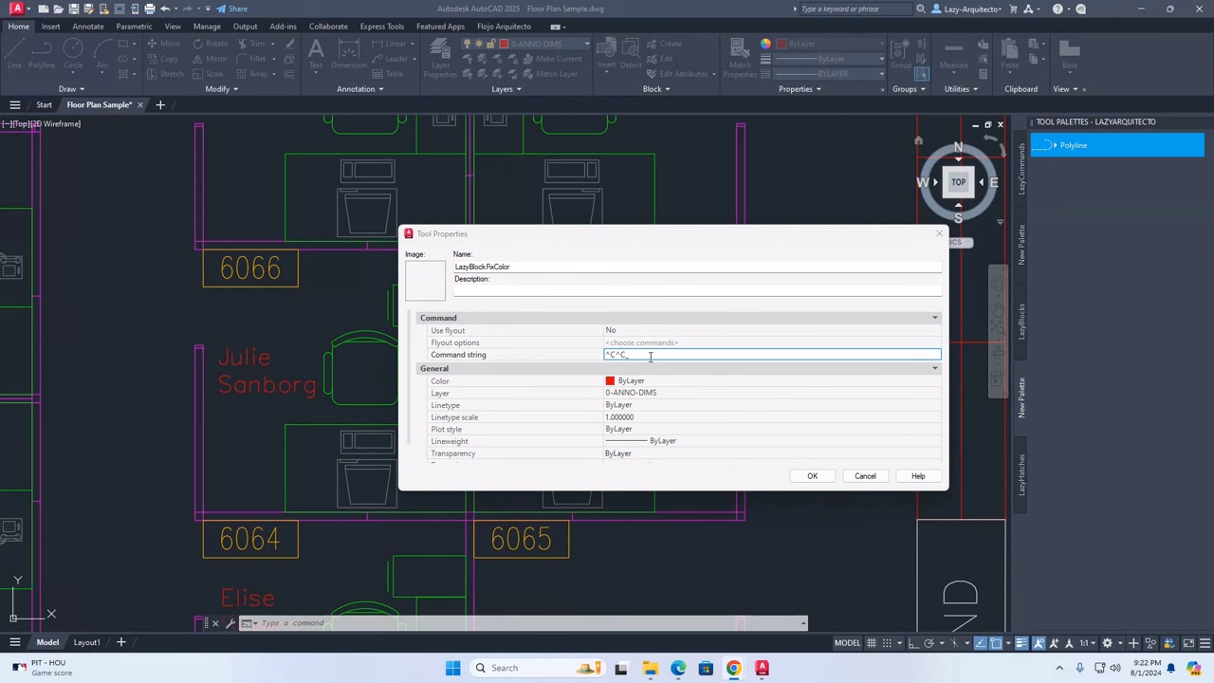
left_click(649, 355)
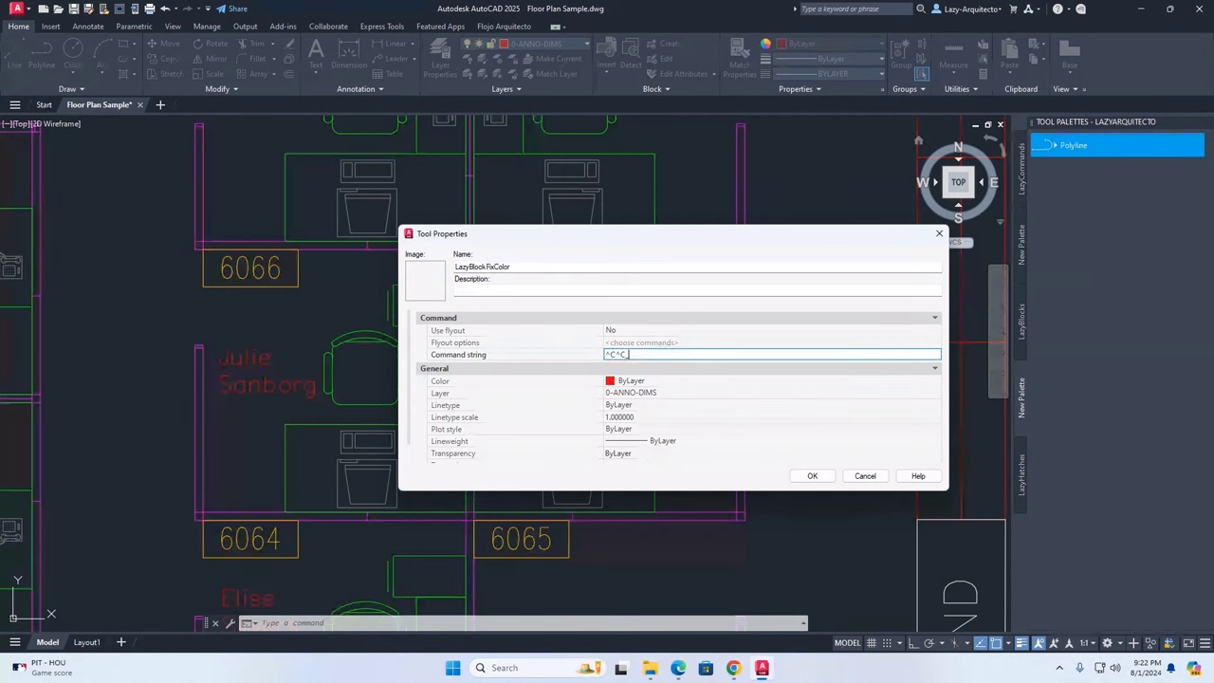
Complete the command string as ^C^C_NCOPY; and confirm Tool Properties with OK.
type("ncop")
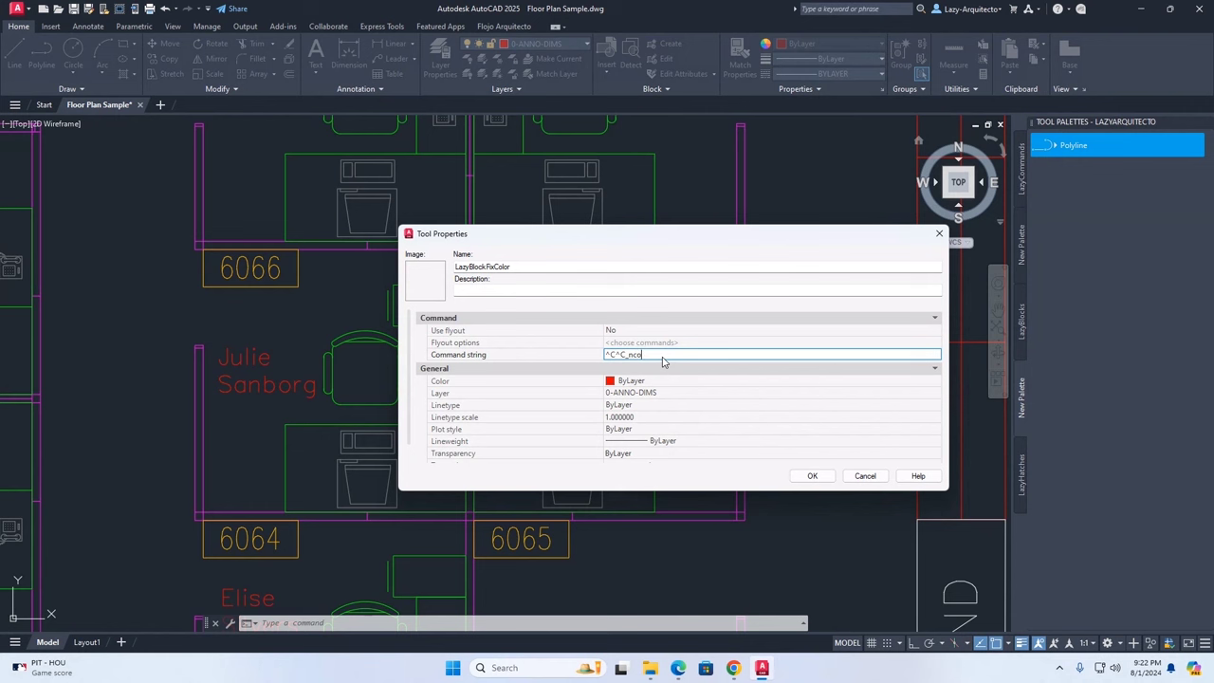
key("BackSpace")
key("BackSpace")
key("BackSpace")
type("NCOP")
left_click_drag(661, 355, 628, 356)
left_click(661, 355)
type(";")
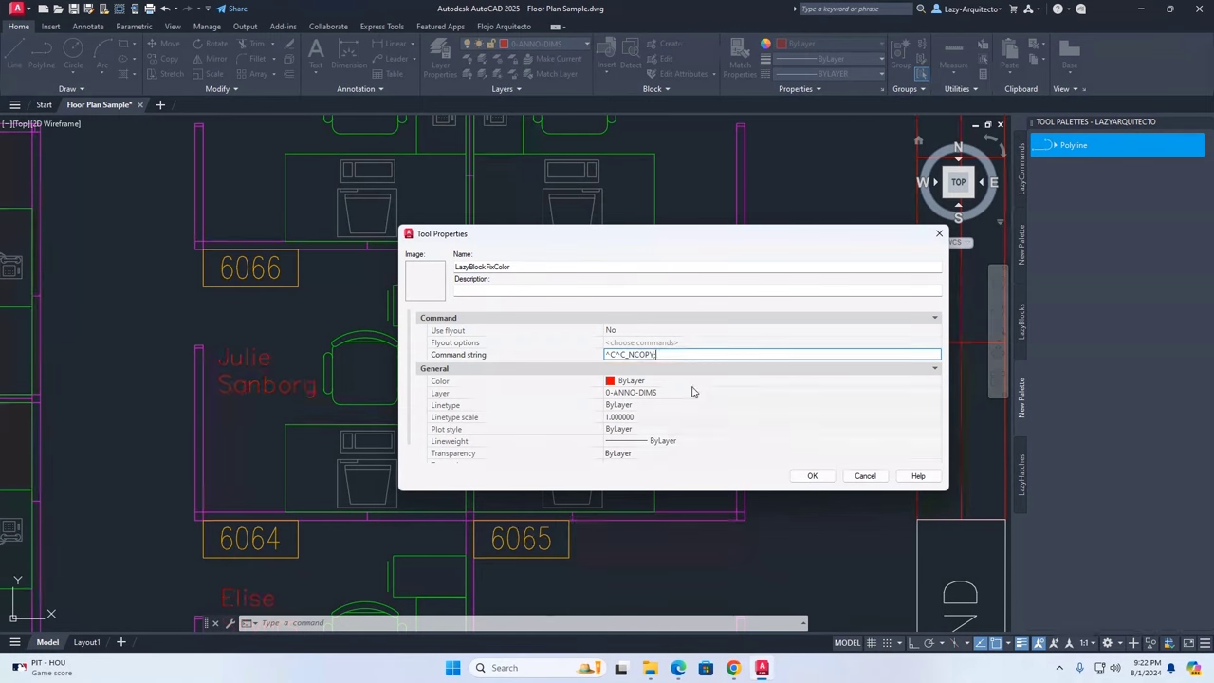
left_click(813, 476)
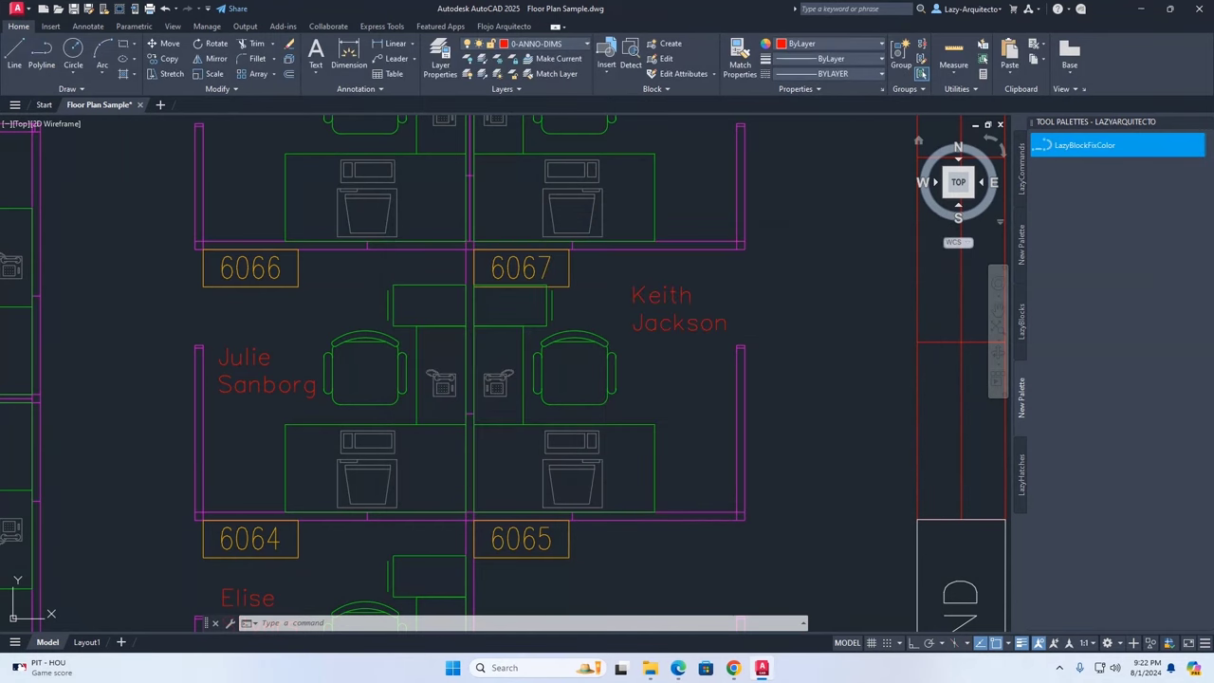
Run the LazyBlockFixColor tool and bring up NCOPY Help over the drawing.
left_click(1078, 149)
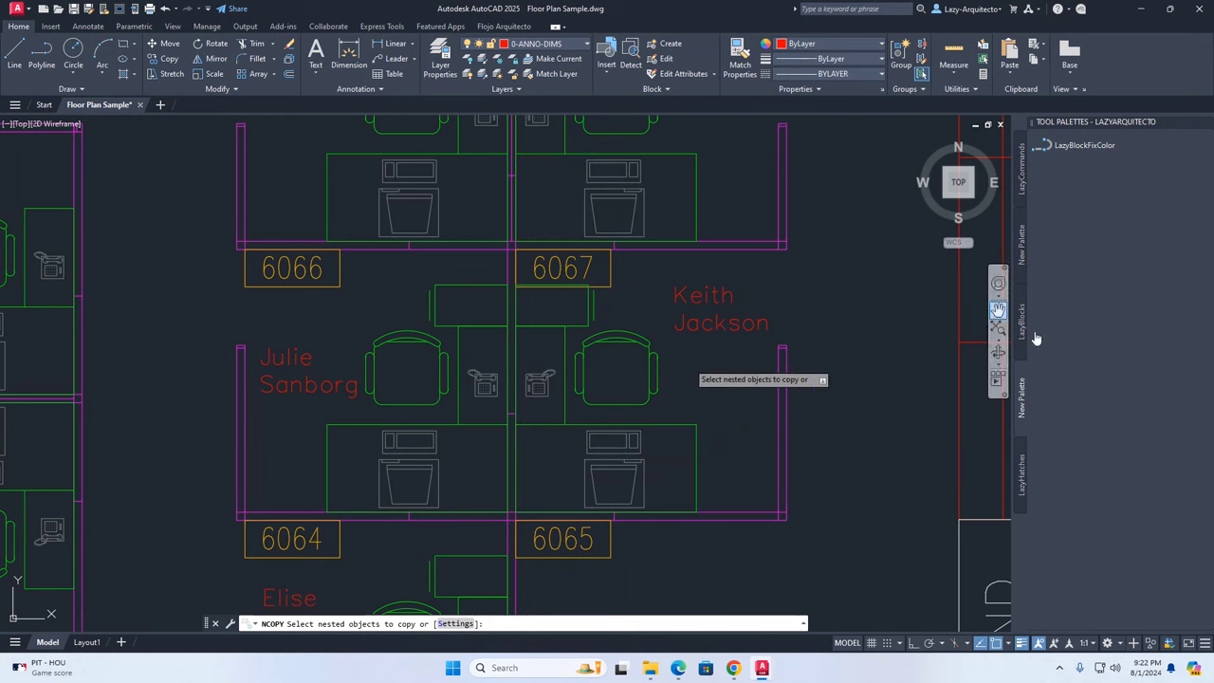
key("F1")
left_click_drag(1043, 249, 626, 151)
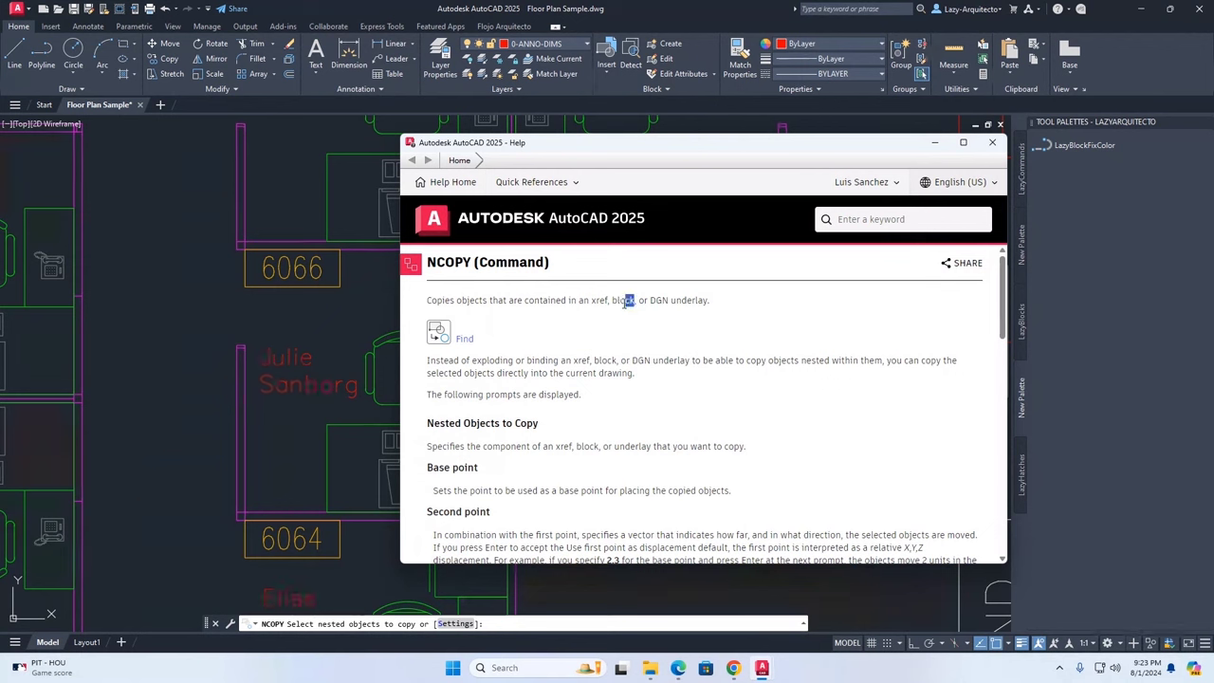
Read the NCOPY description, highlighting 'Copies' and 'block', then close Help.
double_click(624, 301)
left_click_drag(428, 300, 455, 300)
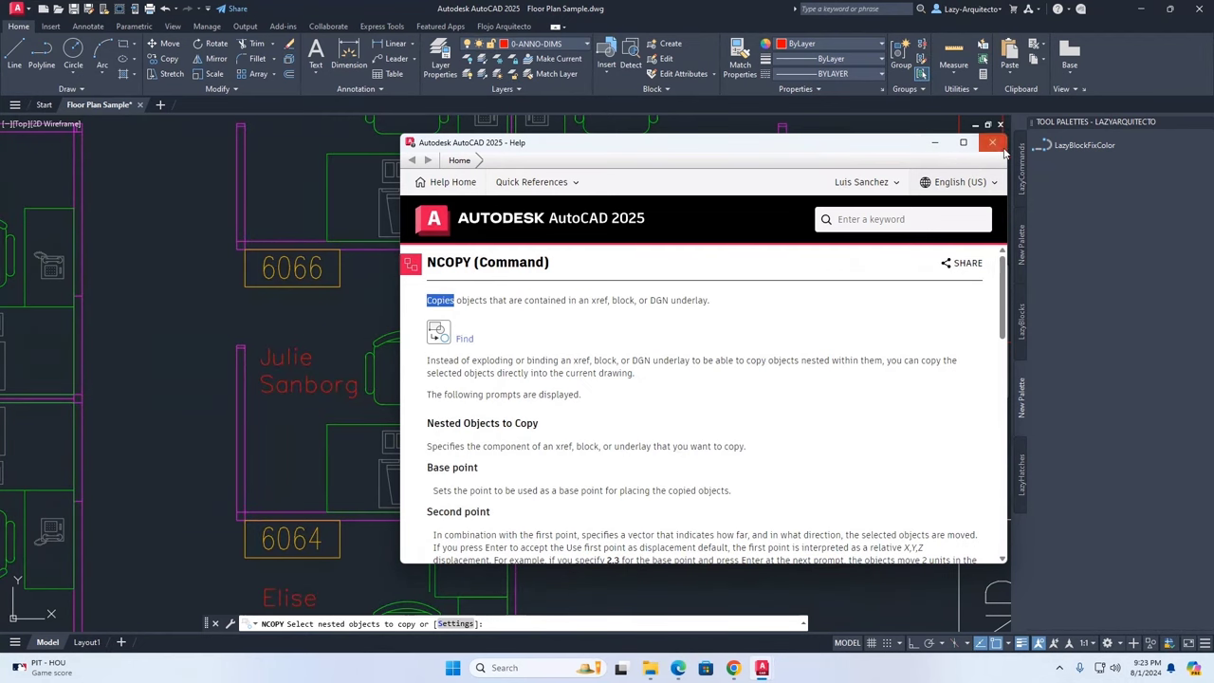
left_click(935, 143)
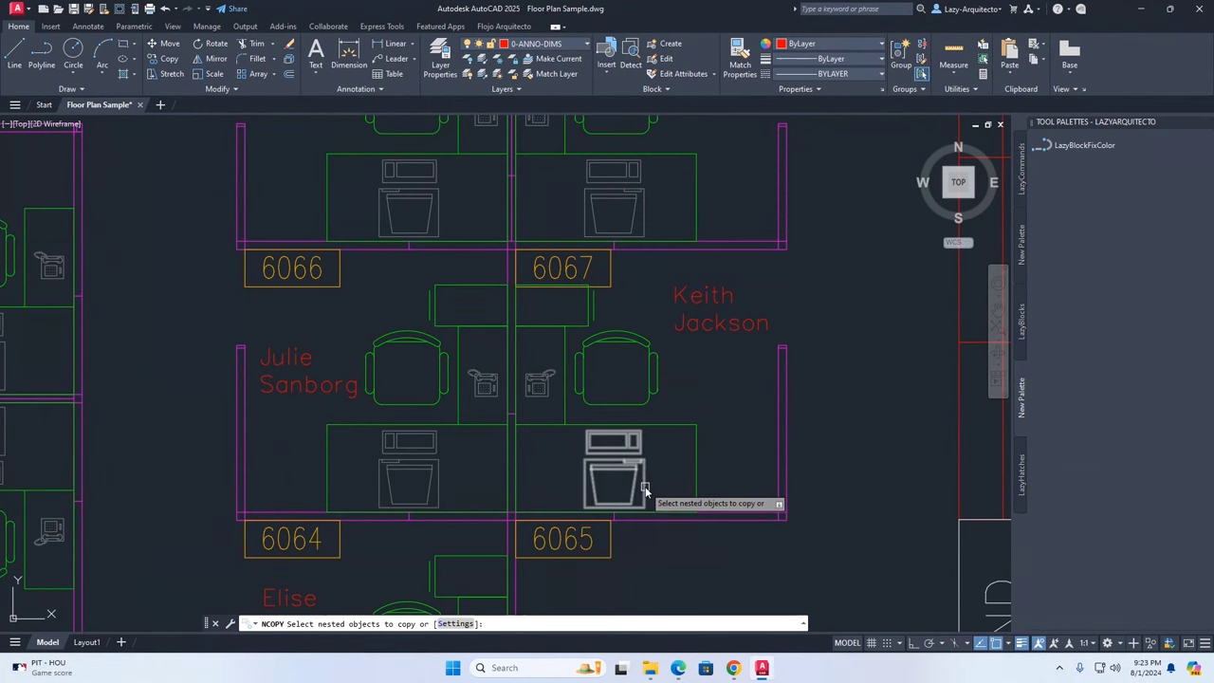
Copy the desk block's nested rectangle out in place with NCOPY at zero displacement.
middle_click_drag(646, 480, 654, 428)
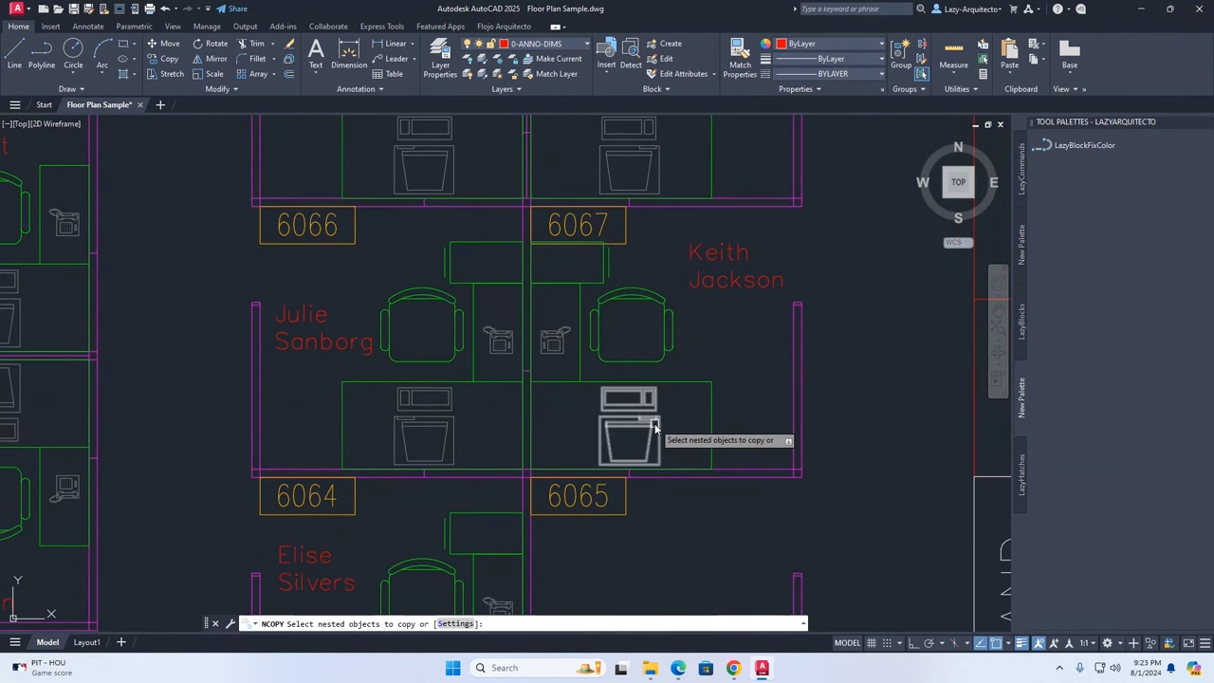
scroll(653, 425, "up", 8)
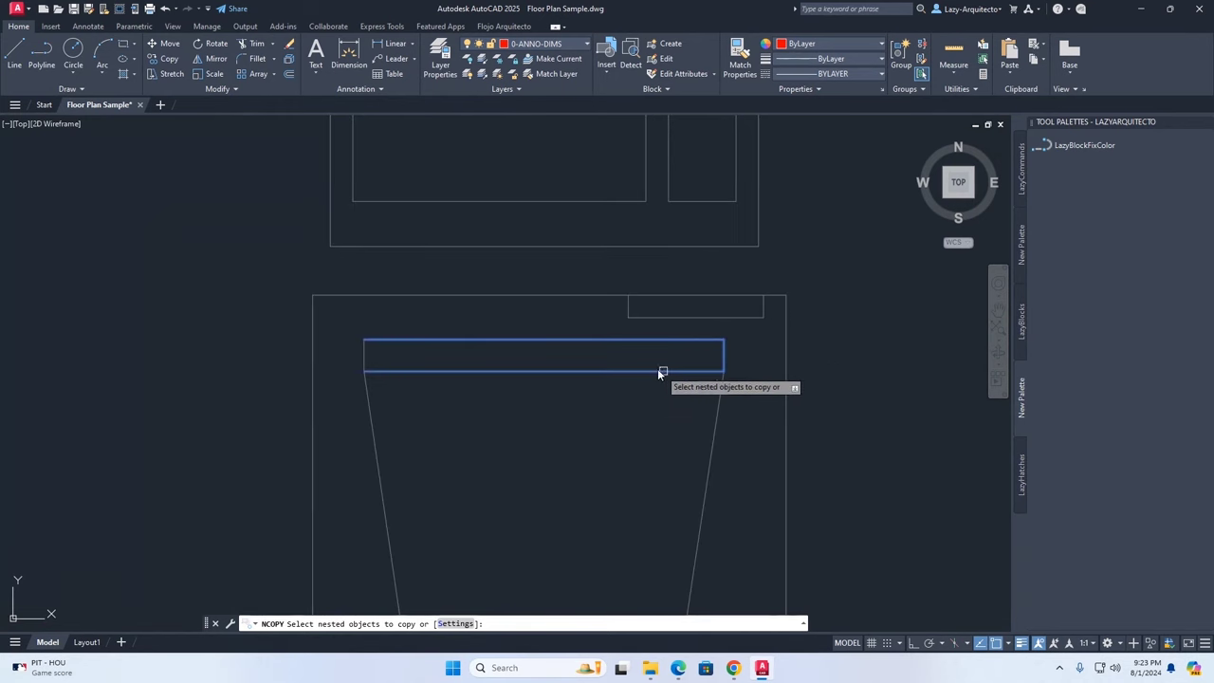
left_click(662, 371)
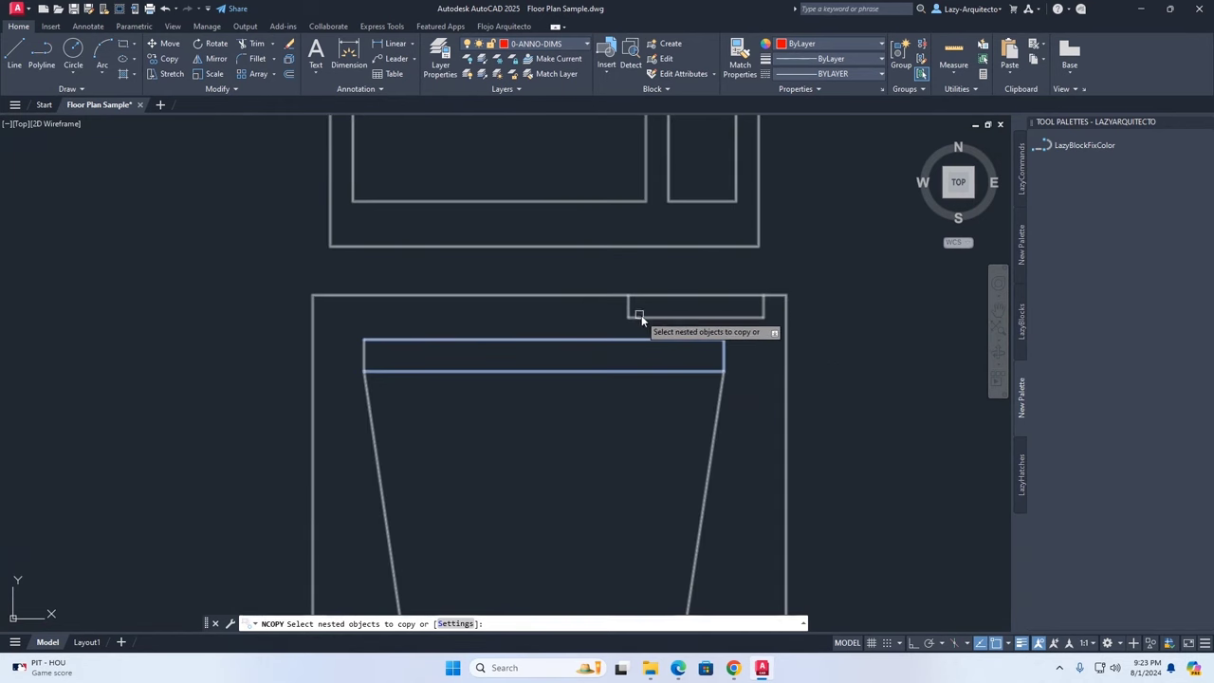
scroll(626, 368, "down", 3)
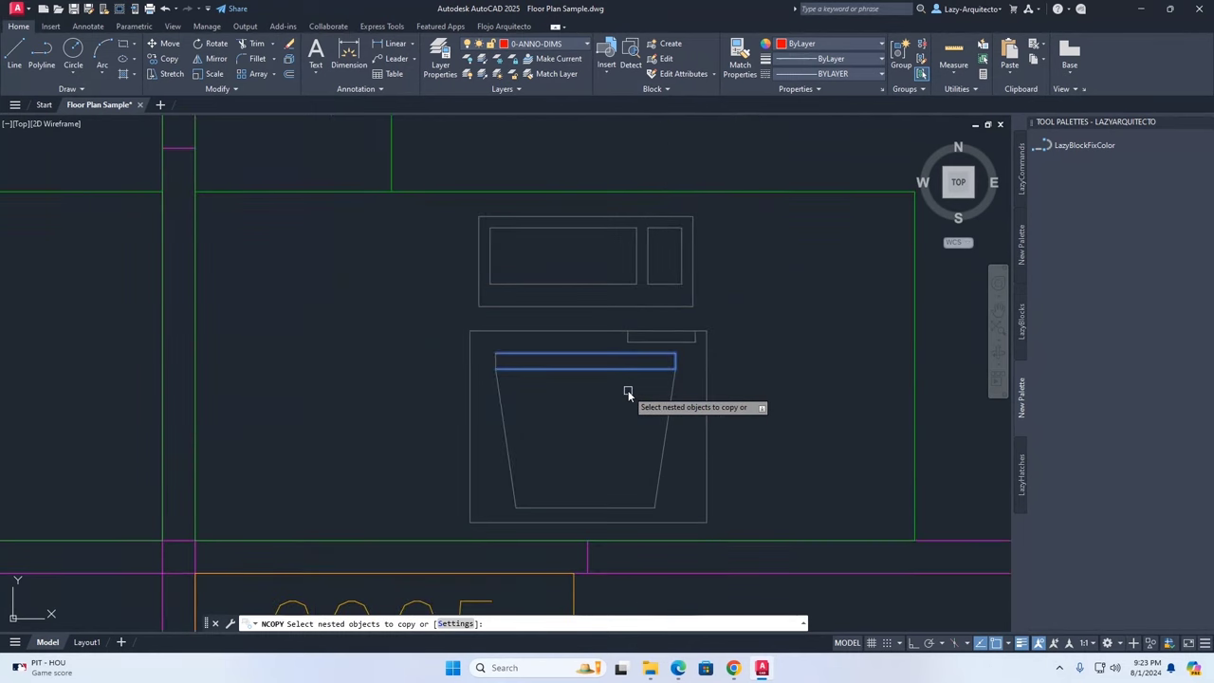
key("Return")
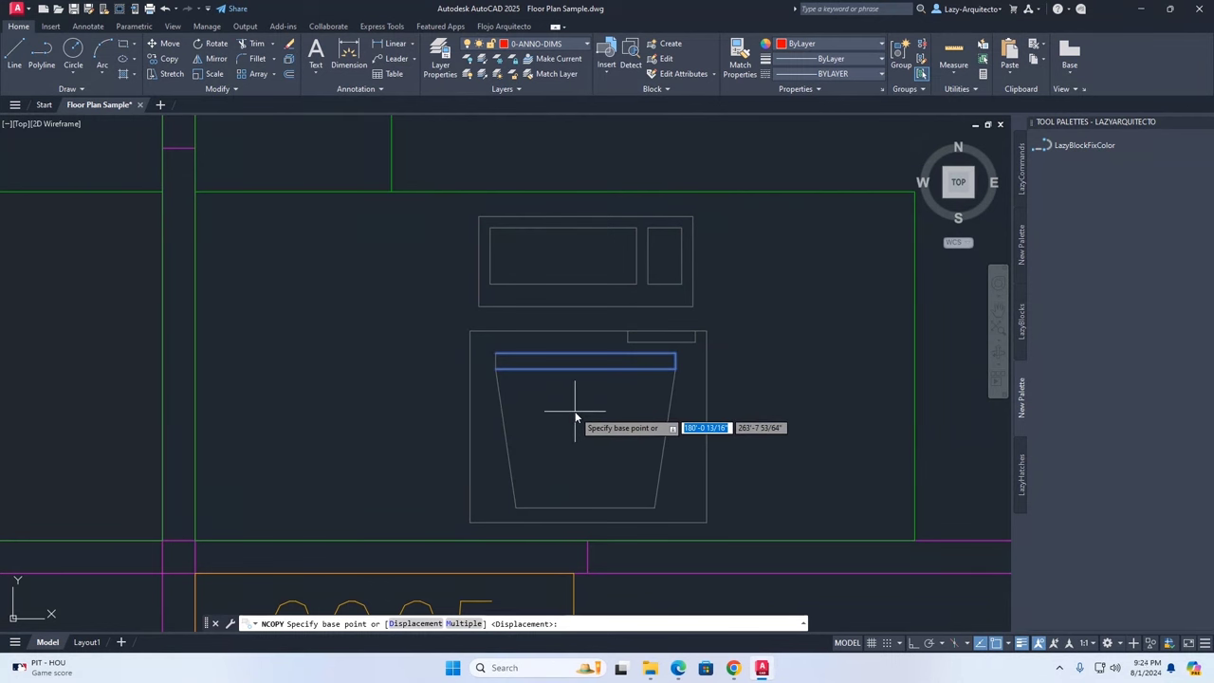
key("Return")
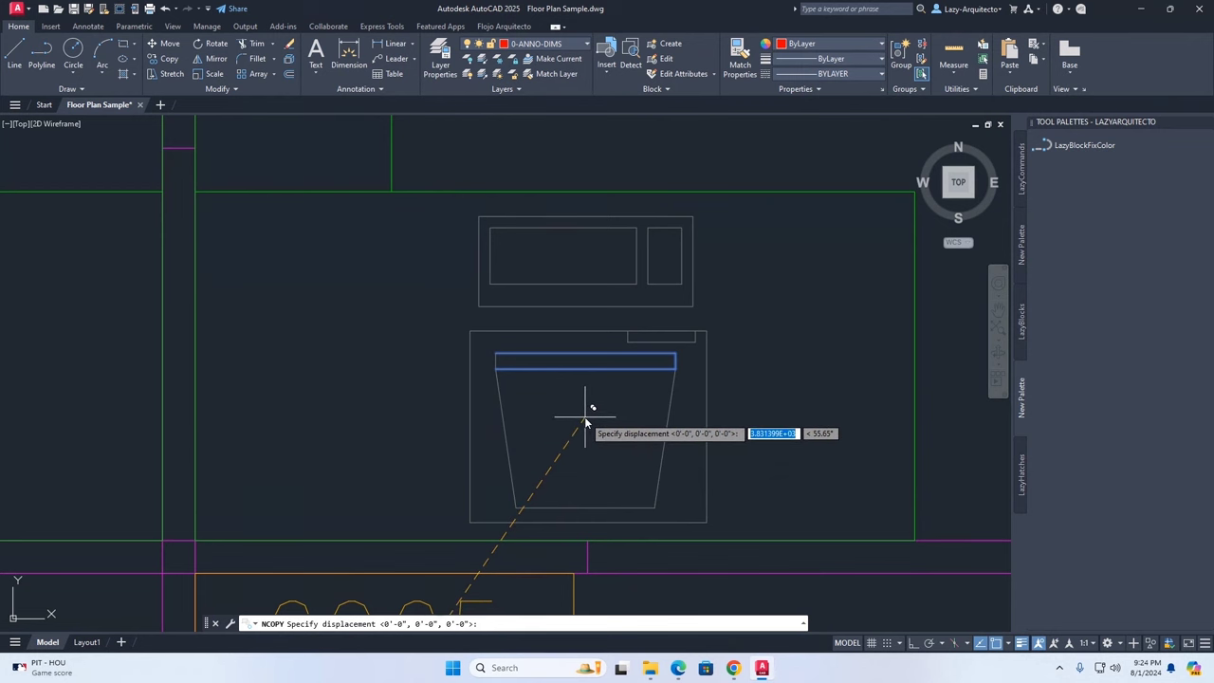
key("Escape")
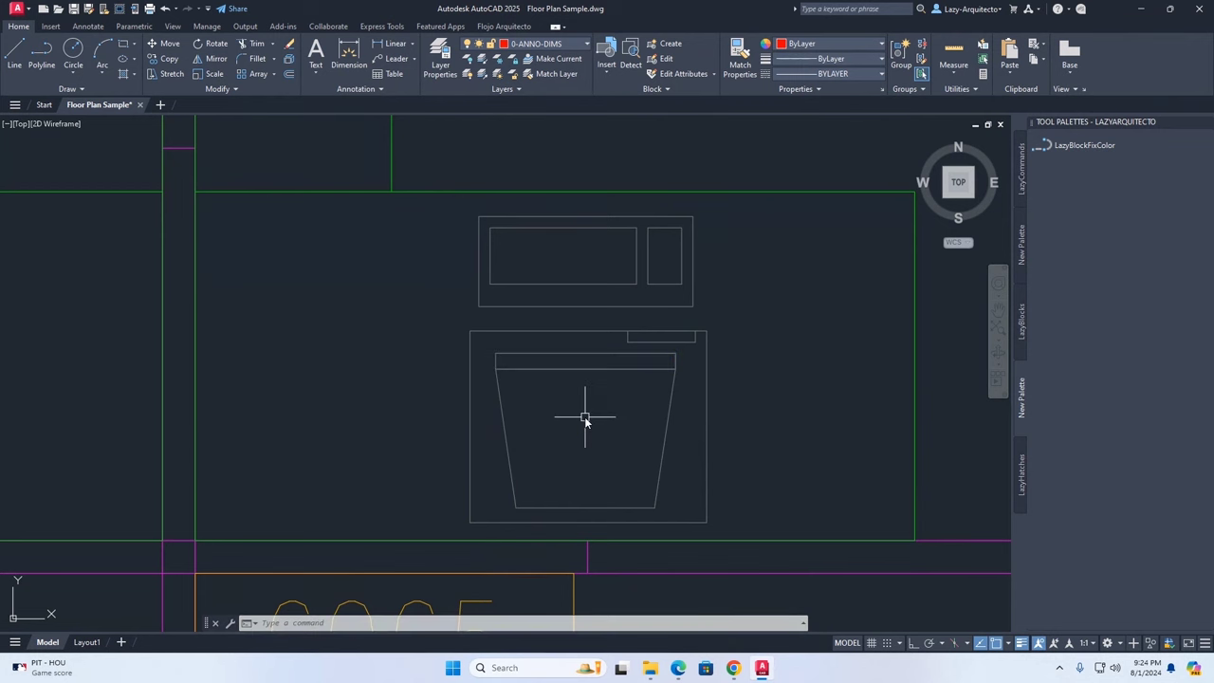
Check the copied rectangle and window-select the copied desk lines.
left_click(594, 358)
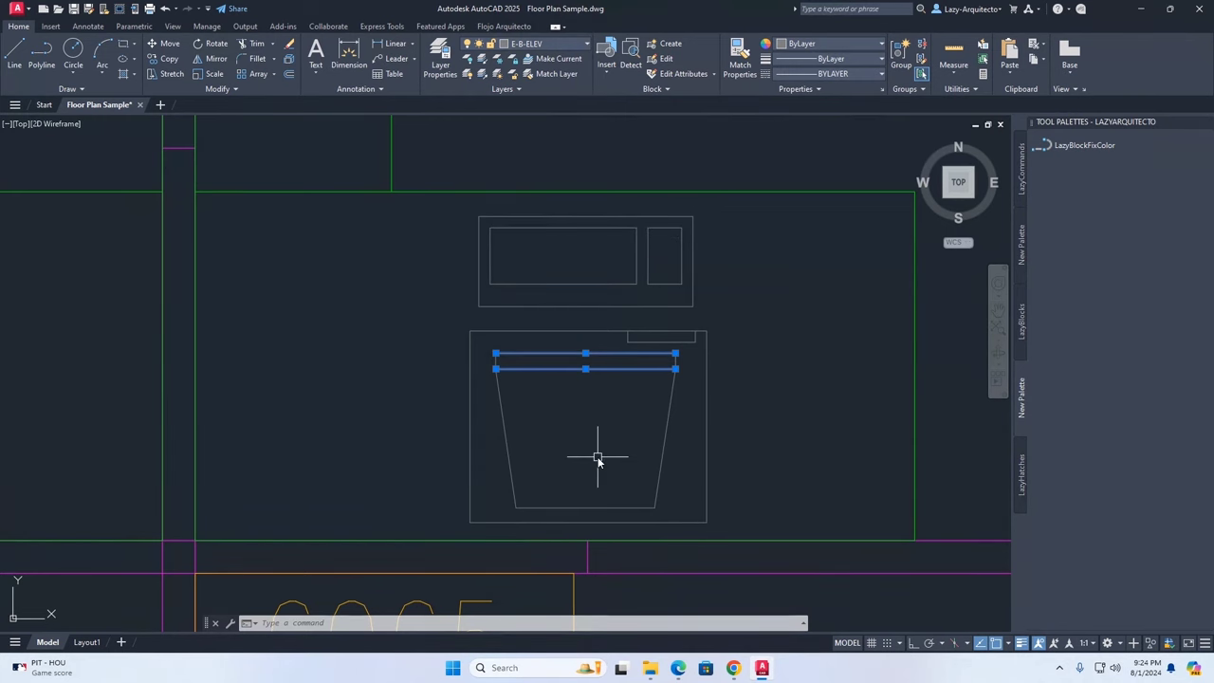
left_click(445, 305)
left_click(750, 433)
Erase the copied desk lines, leaving the original desk block intact.
key("Delete")
scroll(597, 412, "down", 3)
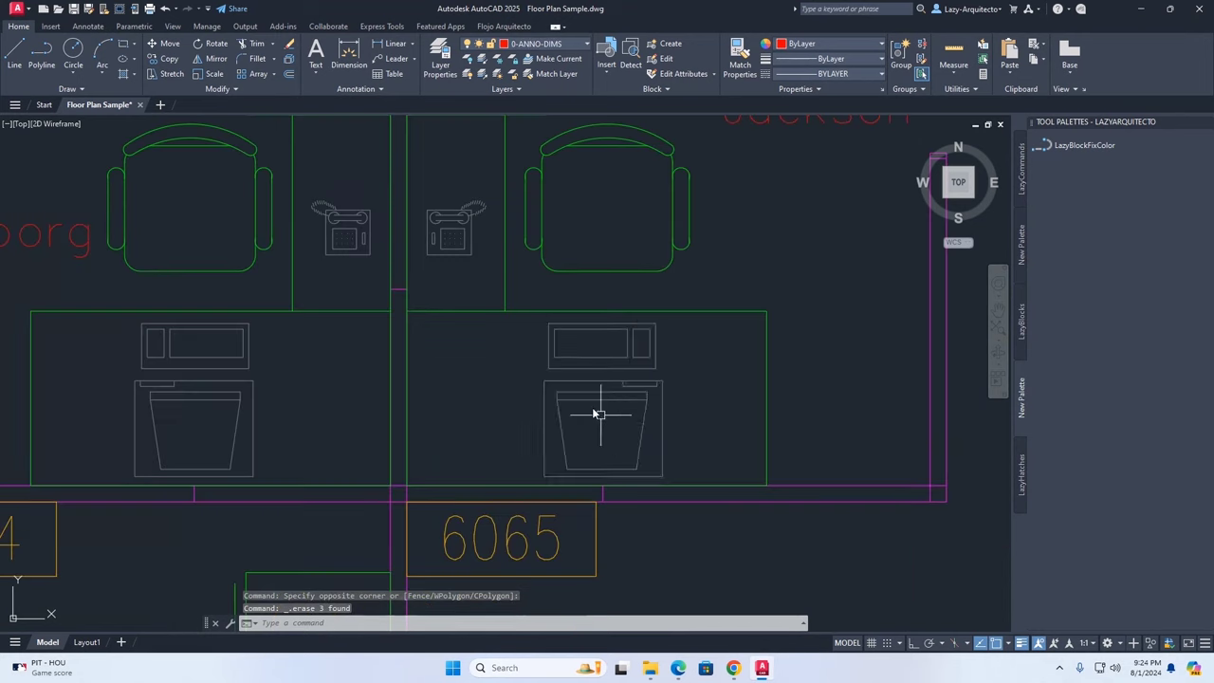
left_click(540, 328)
left_click(680, 429)
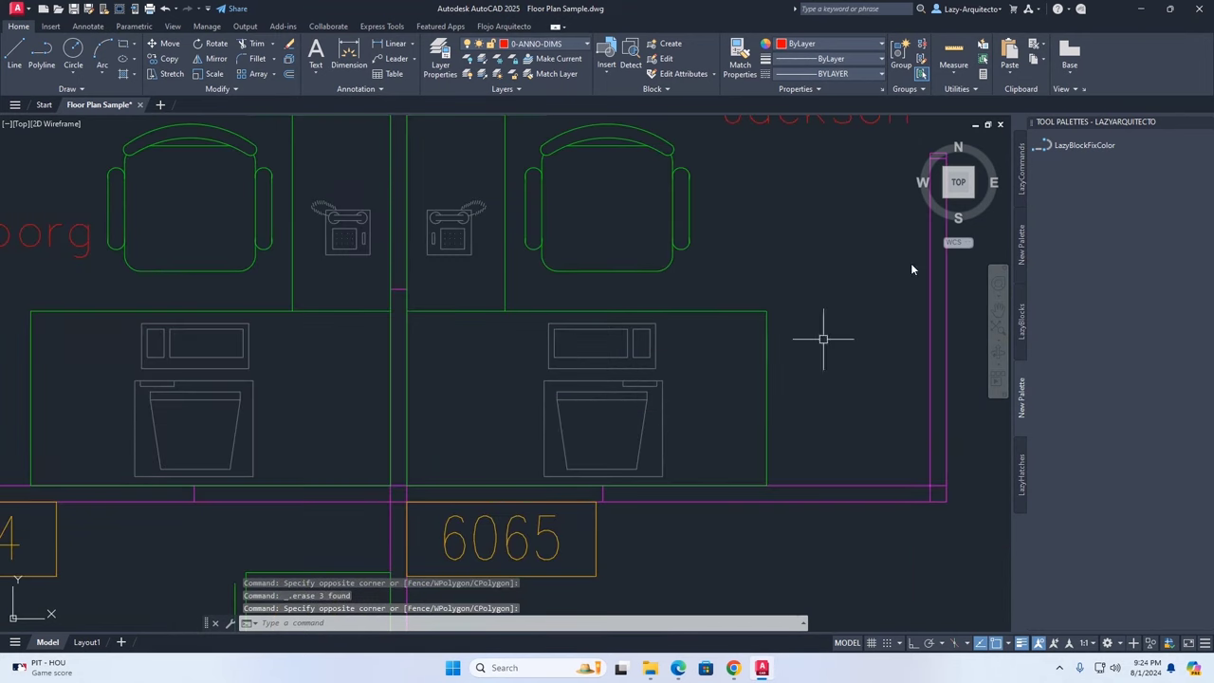
Change LazyBlockFixColor's command string to ^C^C_NCOPY;\;; and save it.
right_click(1069, 149)
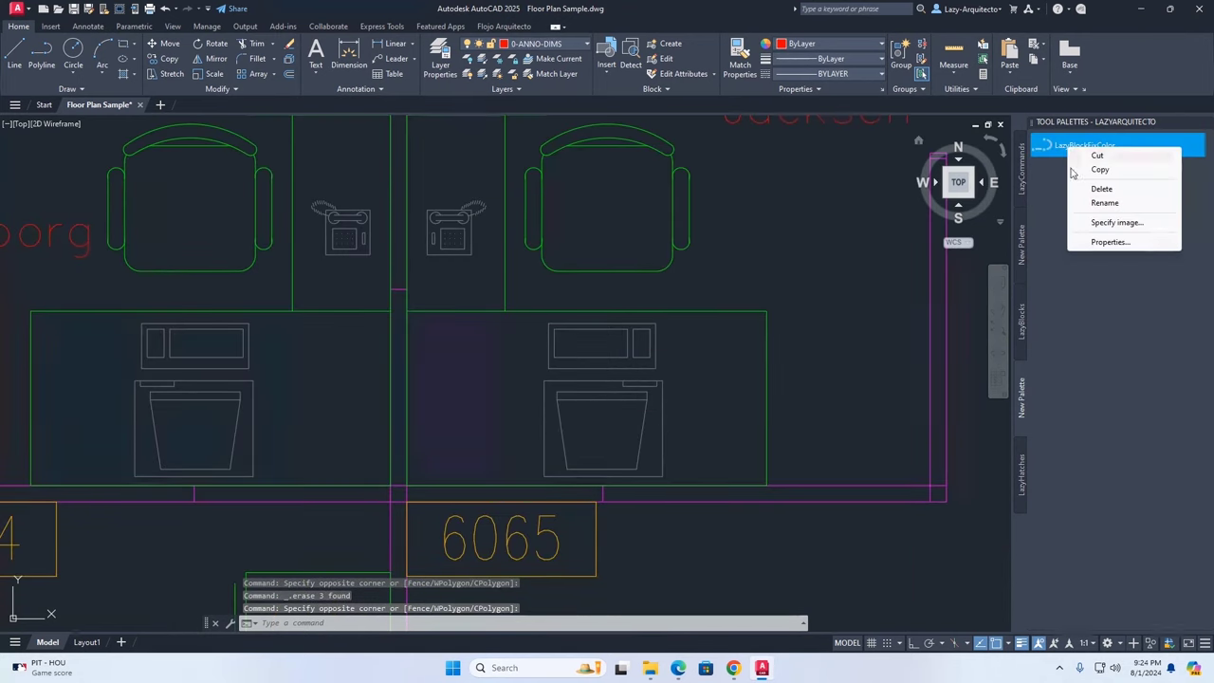
left_click(1108, 242)
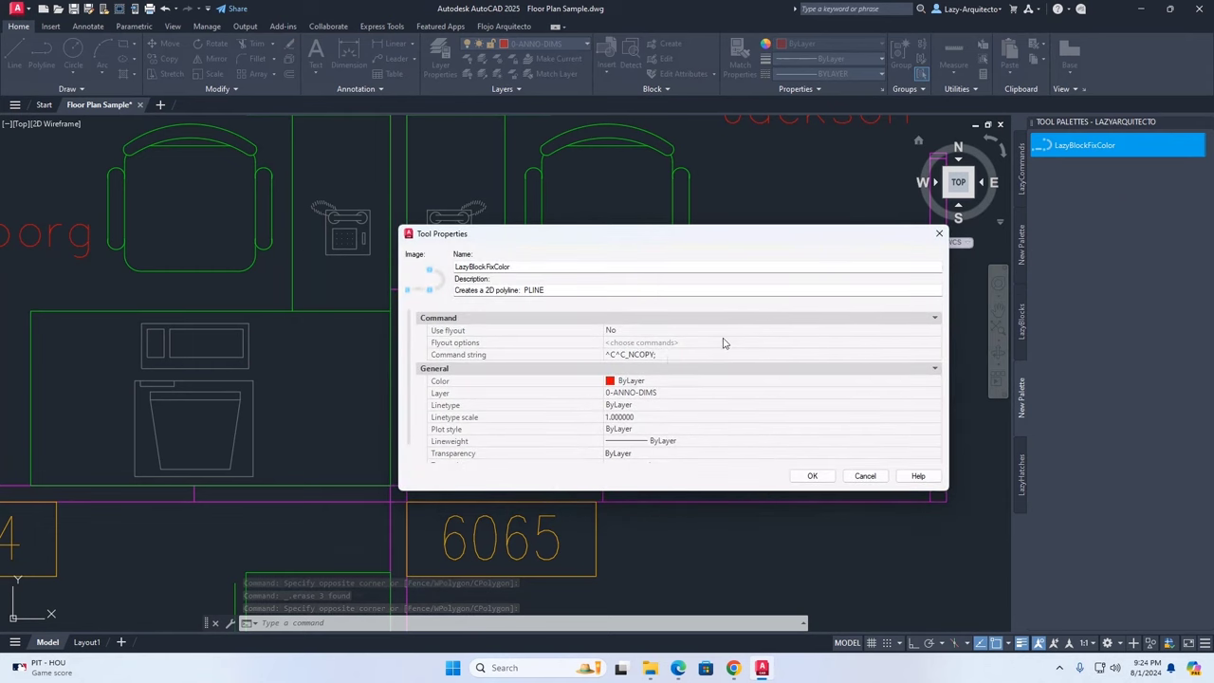
left_click(674, 354)
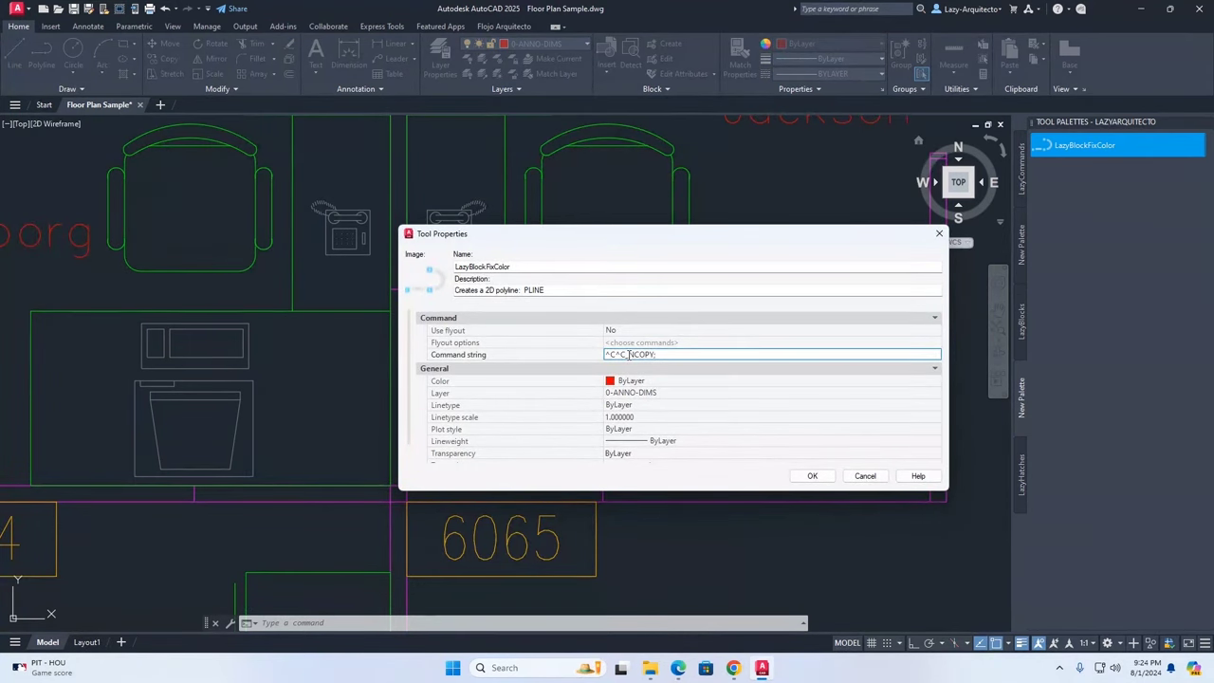
left_click_drag(629, 355, 664, 356)
left_click(674, 356)
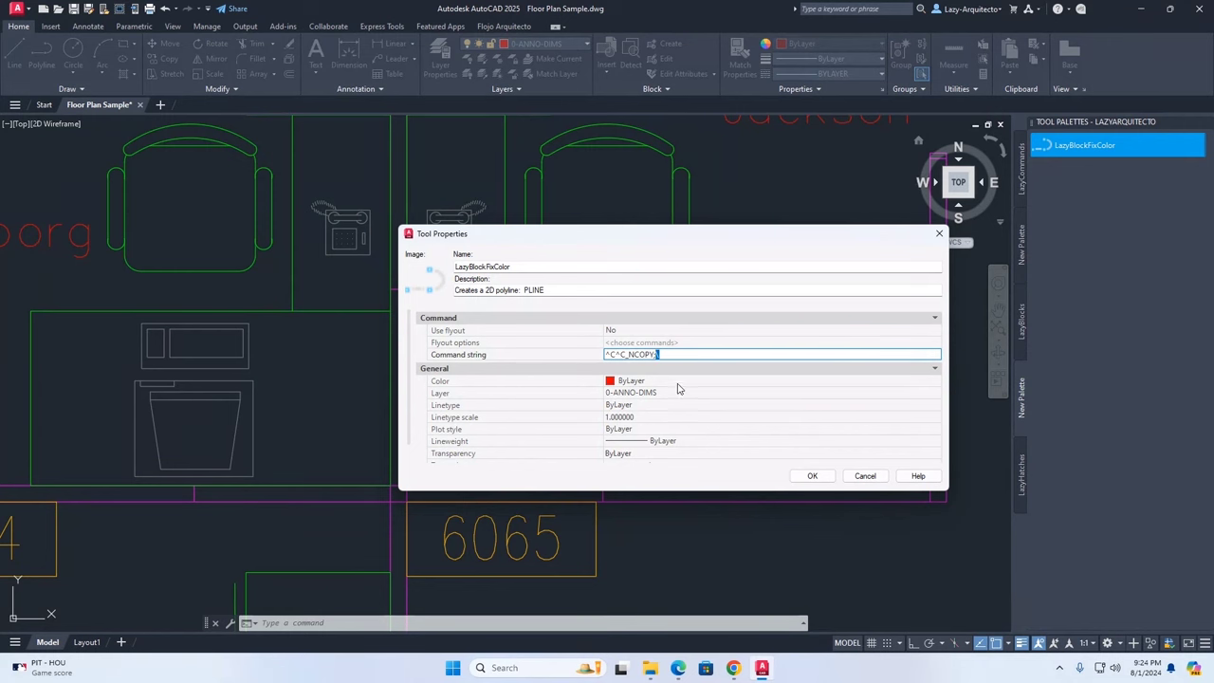
type("\\")
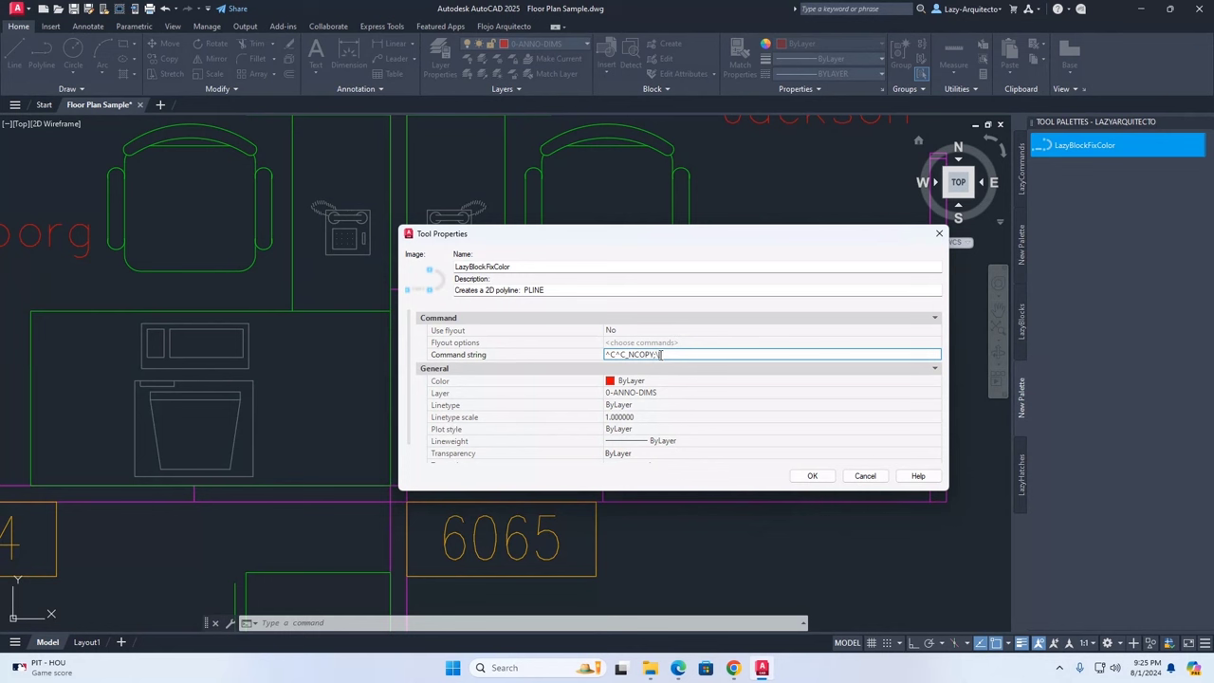
key("shift+Left")
type("\\\\")
key("BackSpace")
left_click_drag(682, 243, 798, 90)
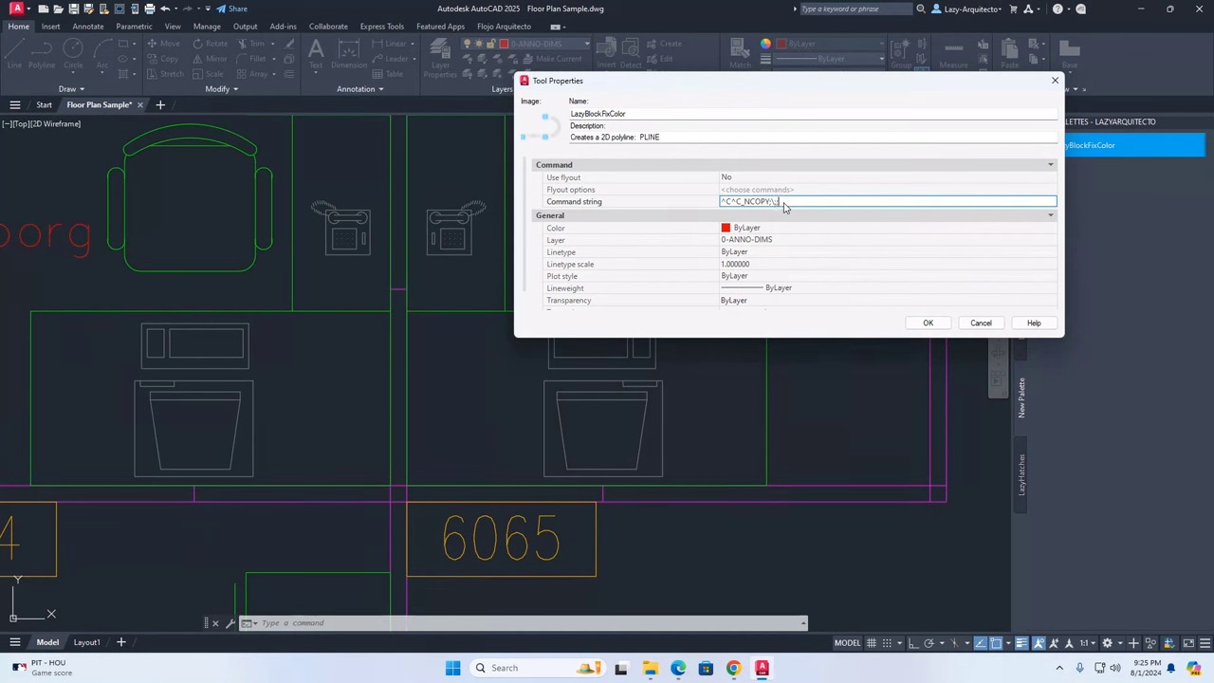
type(";;")
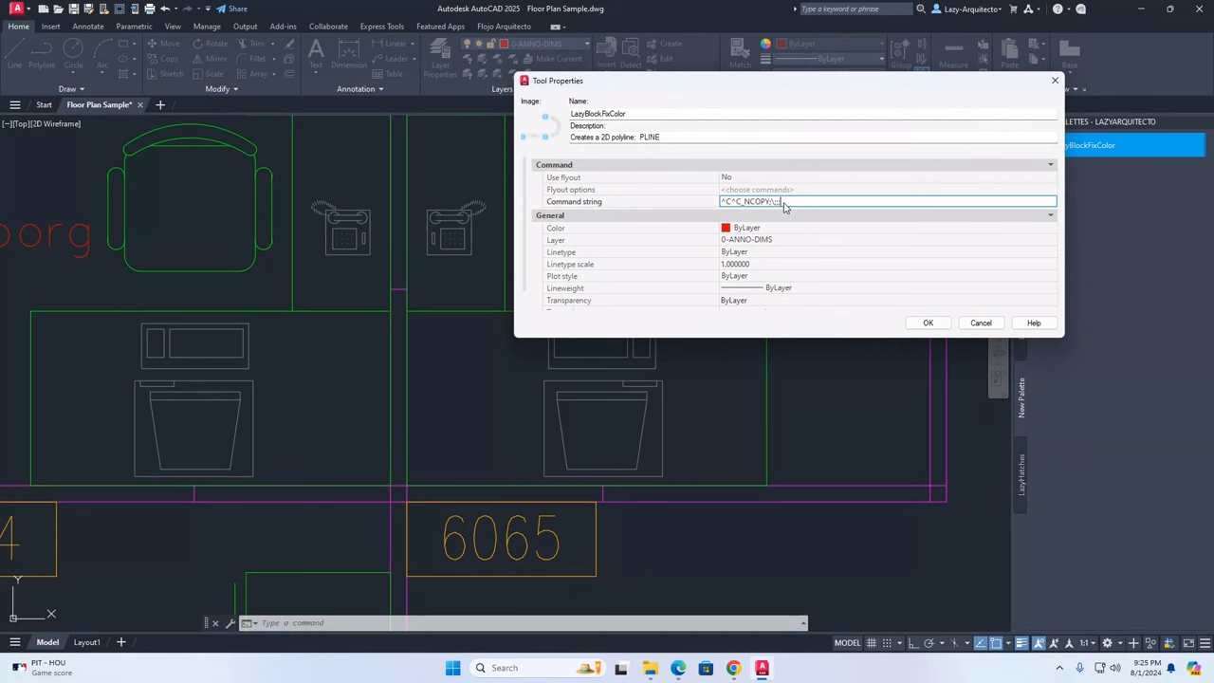
left_click(928, 325)
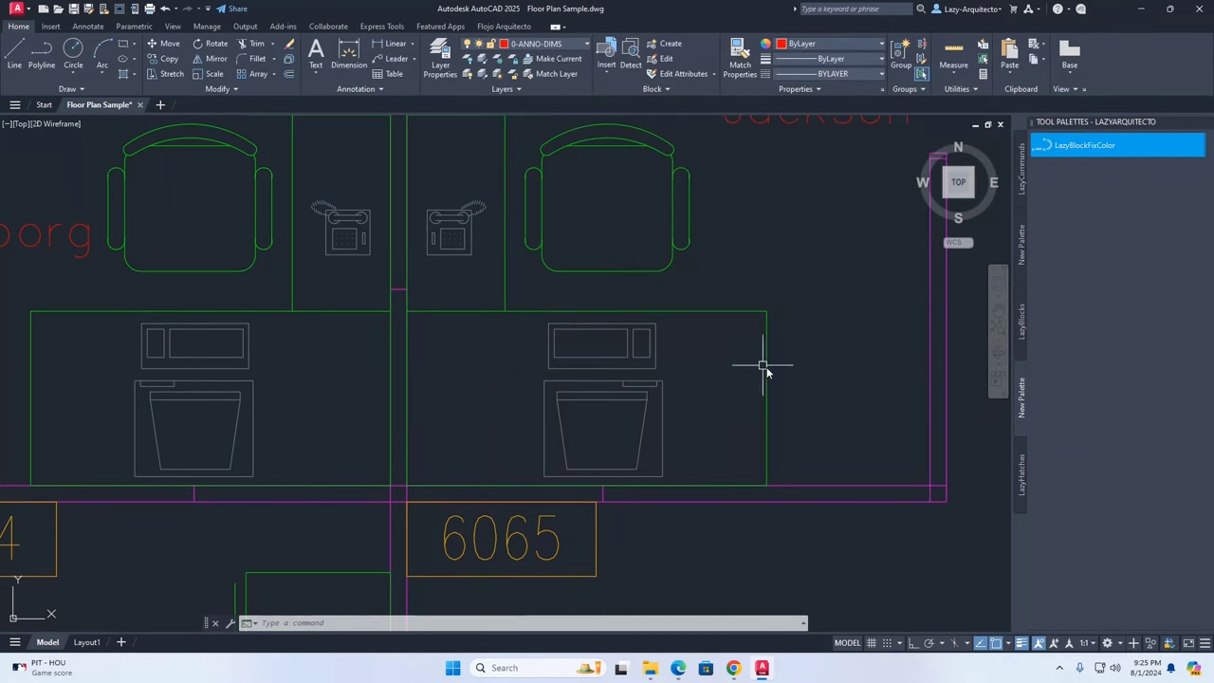
Run LazyBlockFixColor on a nested desk object to copy it in place, then show the command history.
middle_click_drag(693, 414, 724, 419)
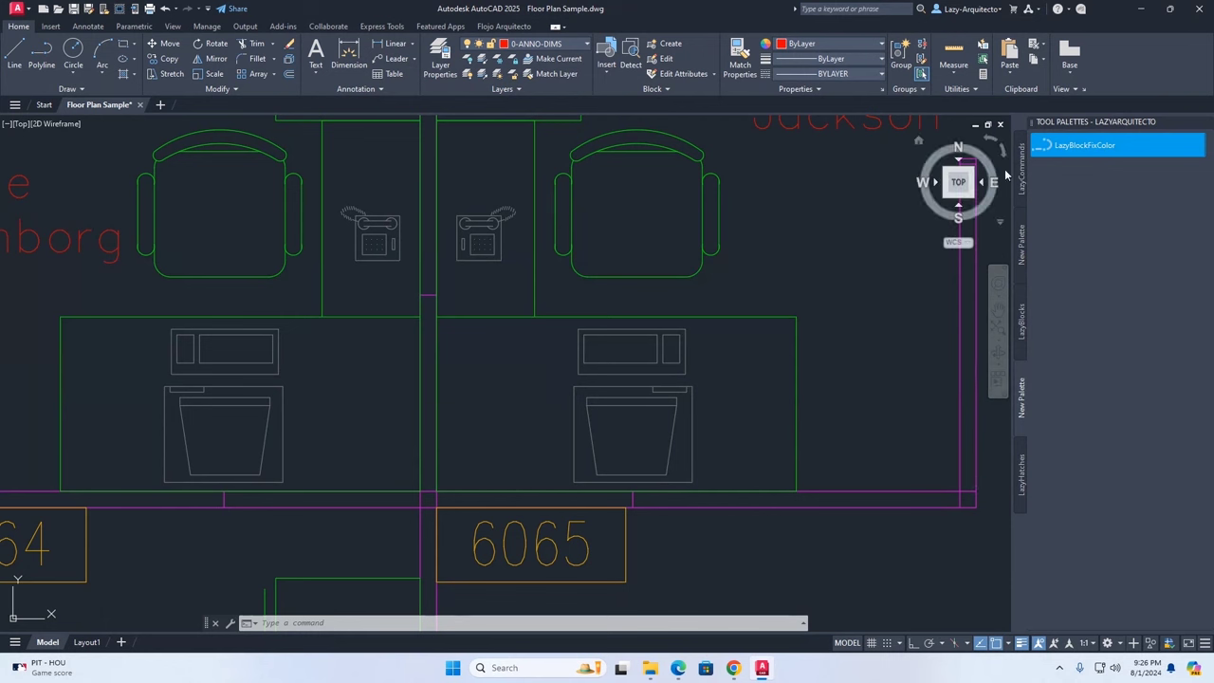
left_click(1054, 147)
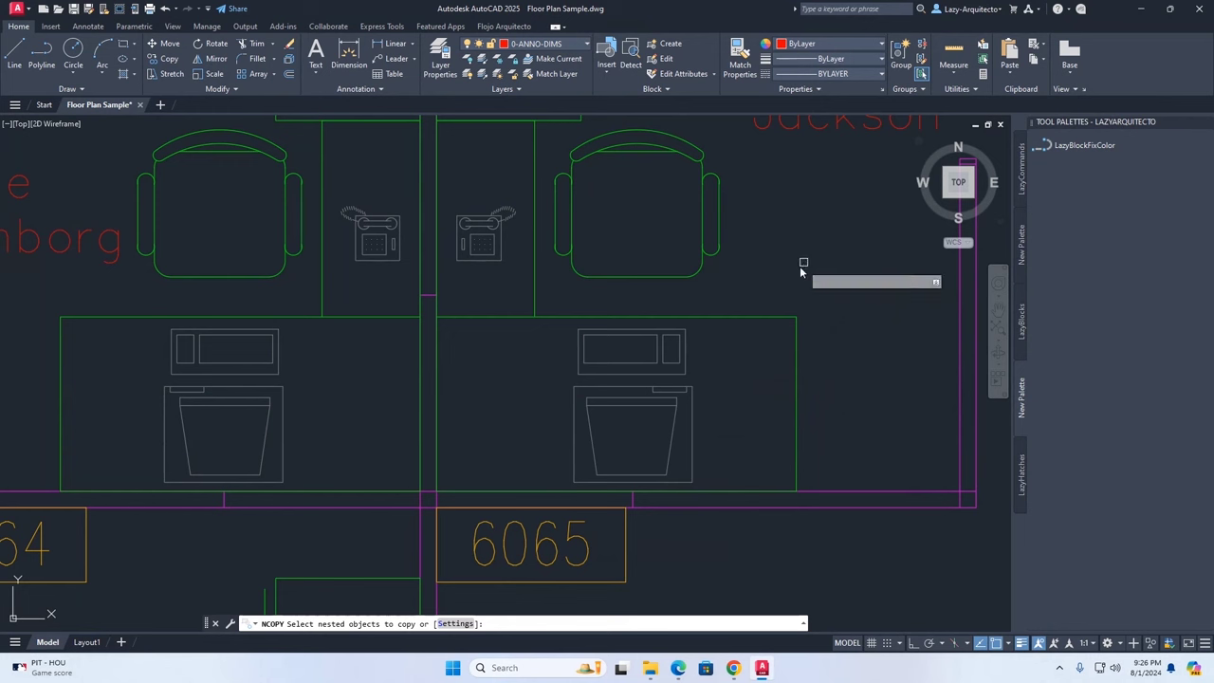
left_click(692, 414)
key("Return")
key("Return")
key("Return")
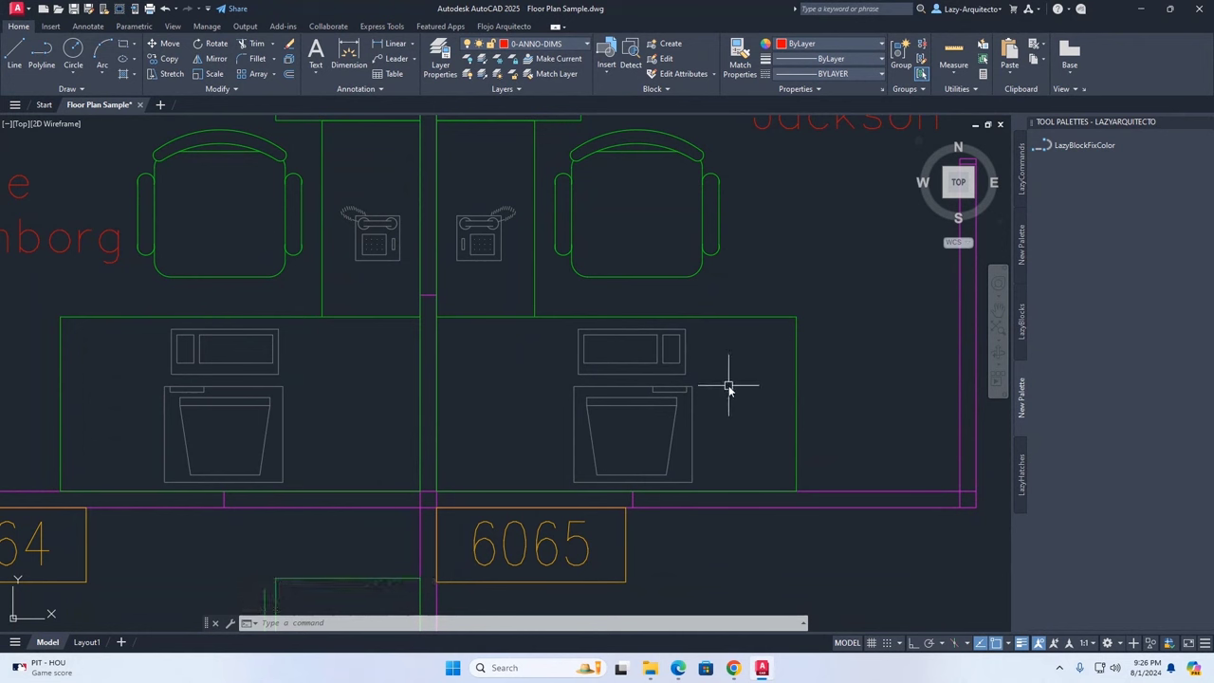
key("F2")
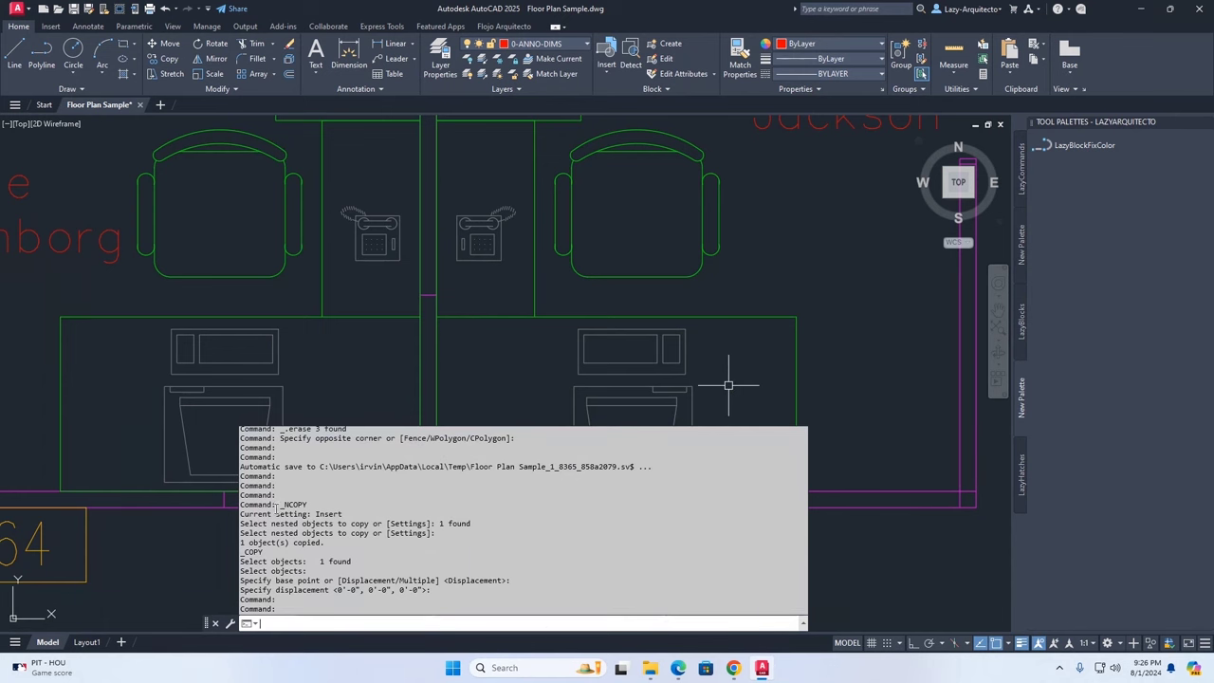
Review the history's _NCOPY run, its '1 found' result, and the base point and displacement lines.
left_click_drag(280, 504, 322, 512)
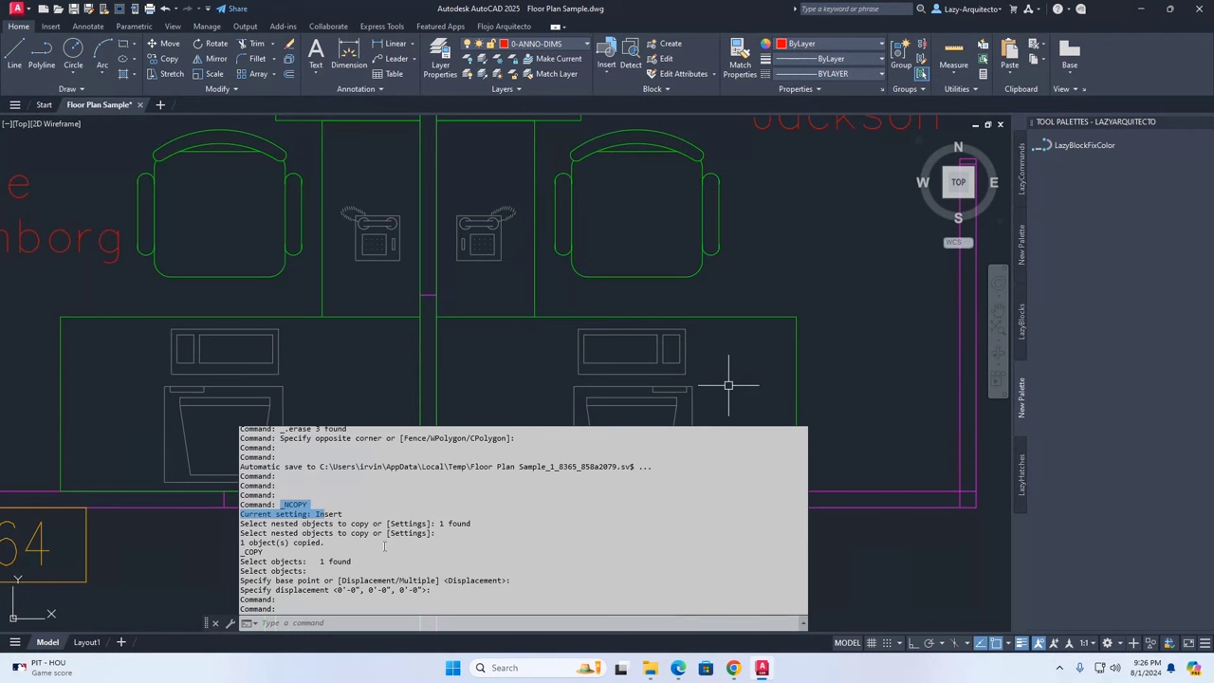
left_click(439, 522)
left_click_drag(439, 523, 471, 525)
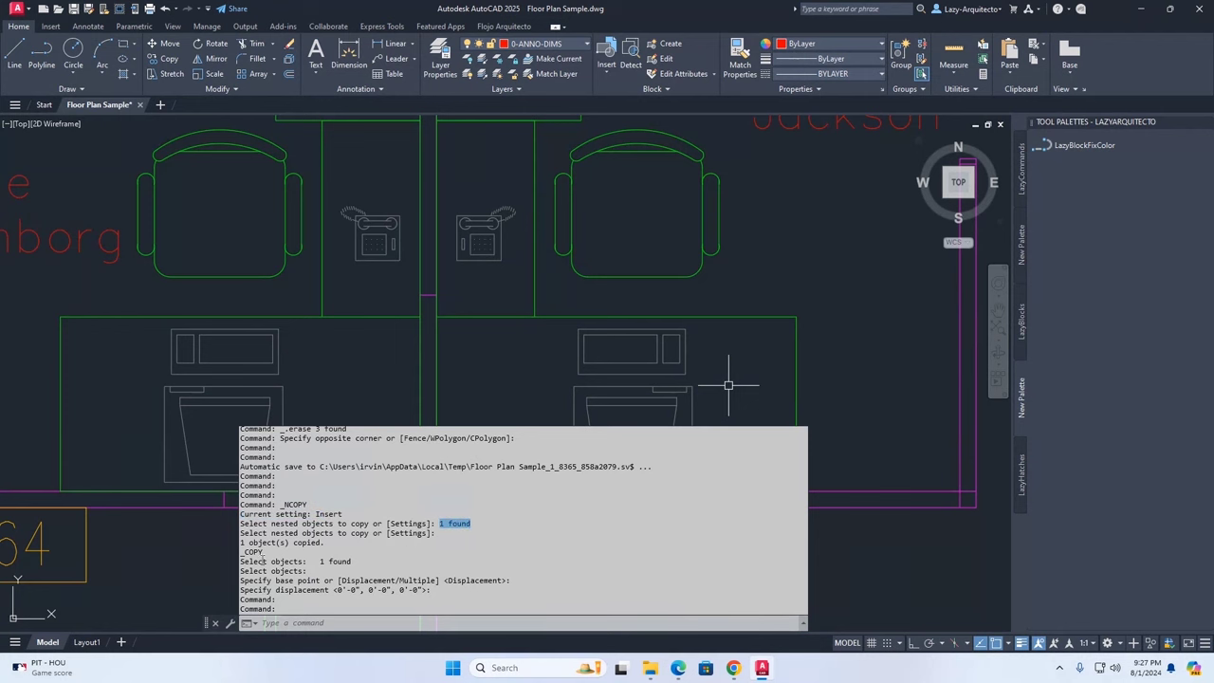
left_click_drag(245, 551, 455, 590)
left_click(252, 552)
left_click(426, 596)
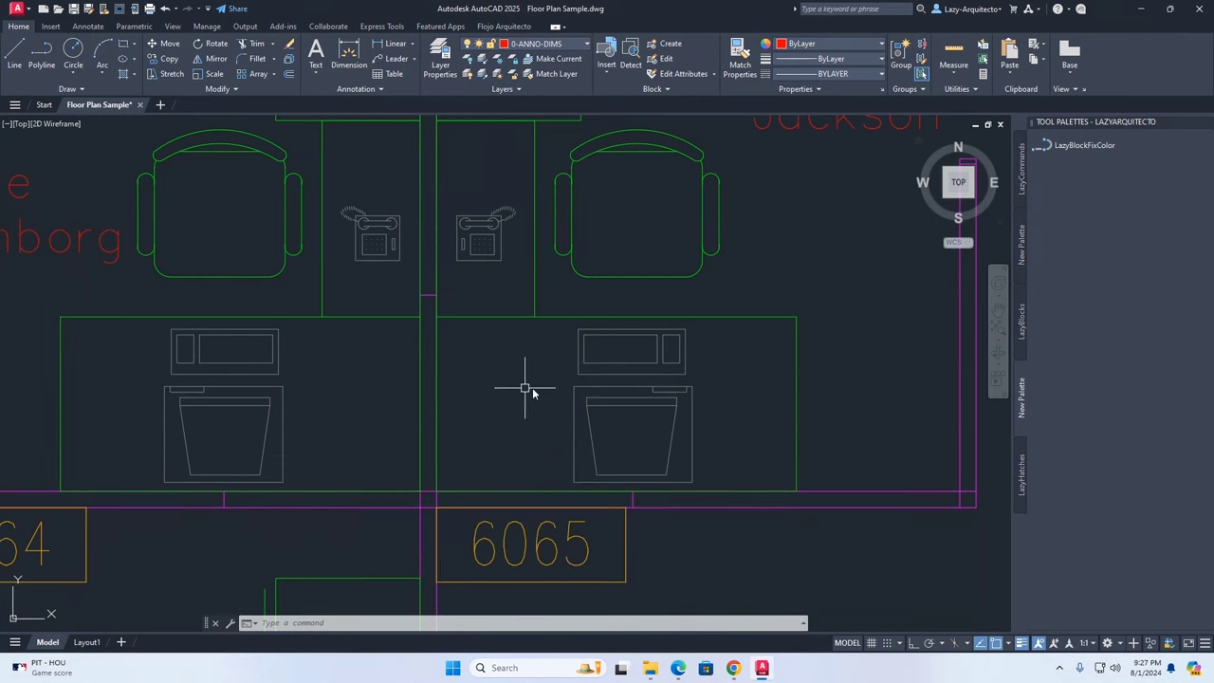
Move the desk block left with M, then undo the move and deselect it.
left_click(630, 337)
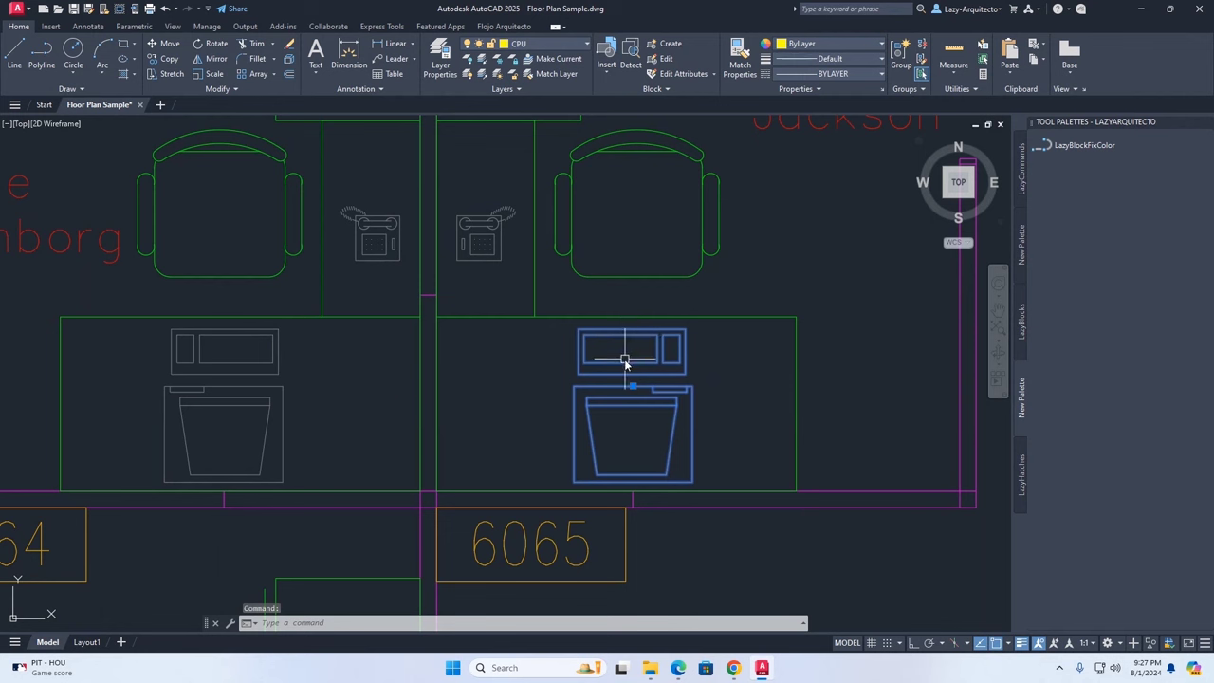
type("m")
key("Return")
left_click(612, 425)
left_click(512, 427)
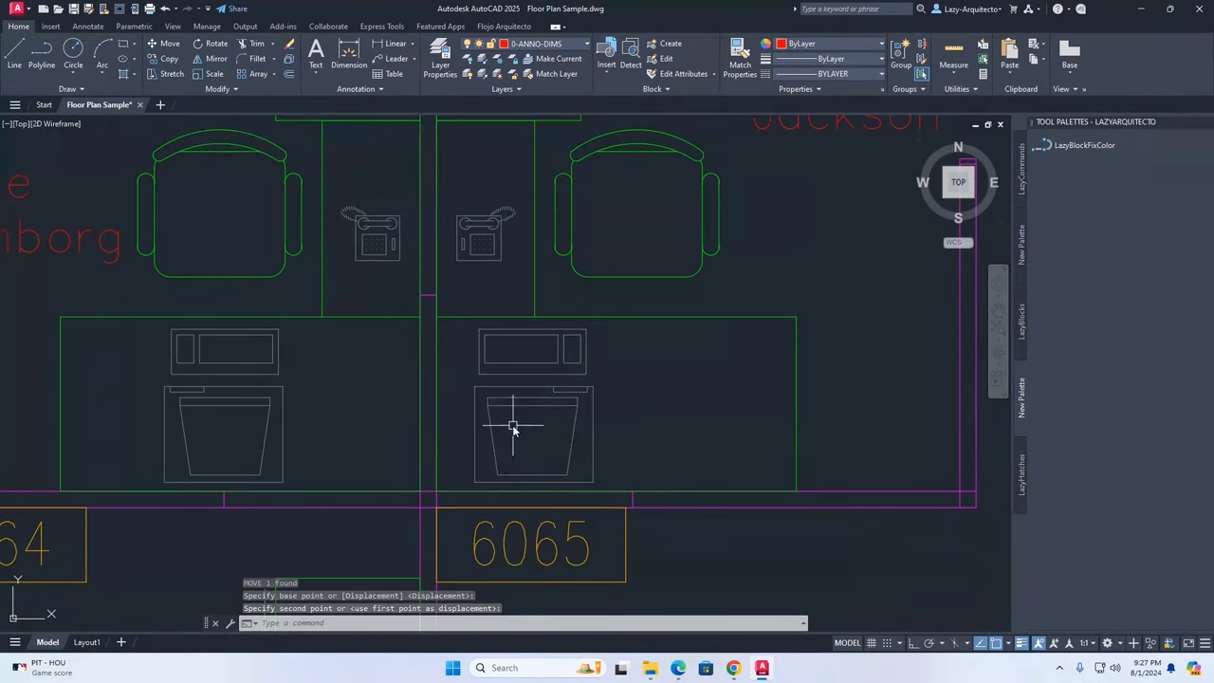
key("ctrl+z")
key("ctrl+z")
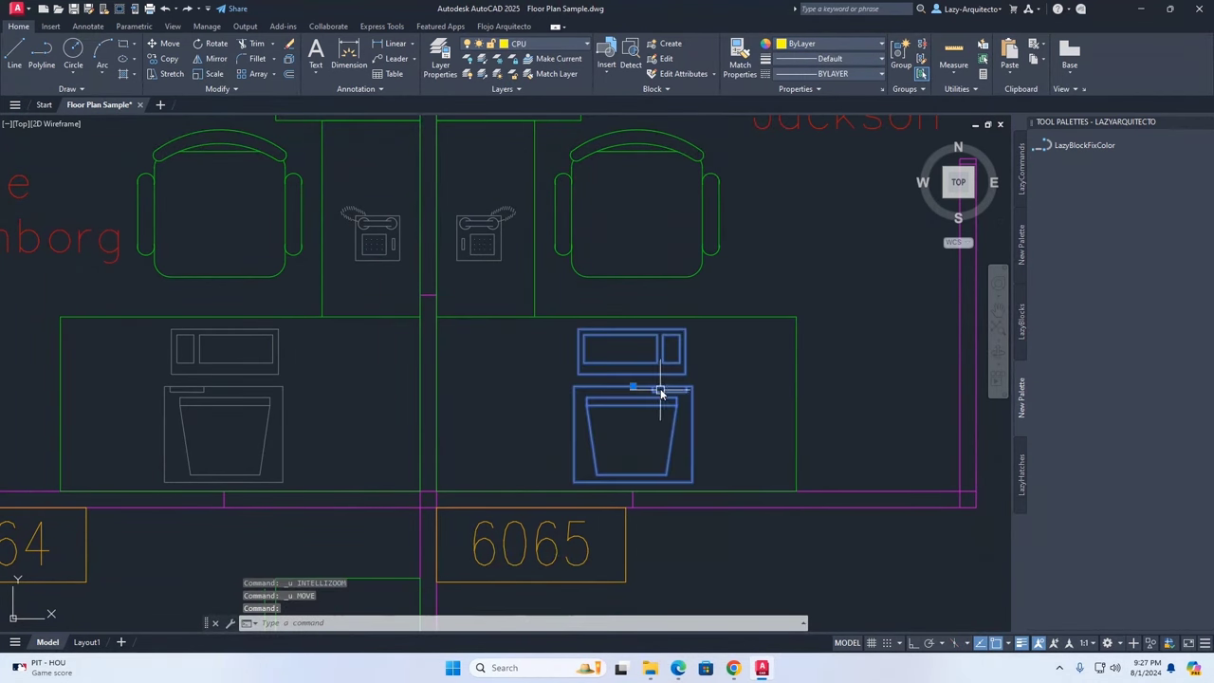
key("Escape")
key("Escape")
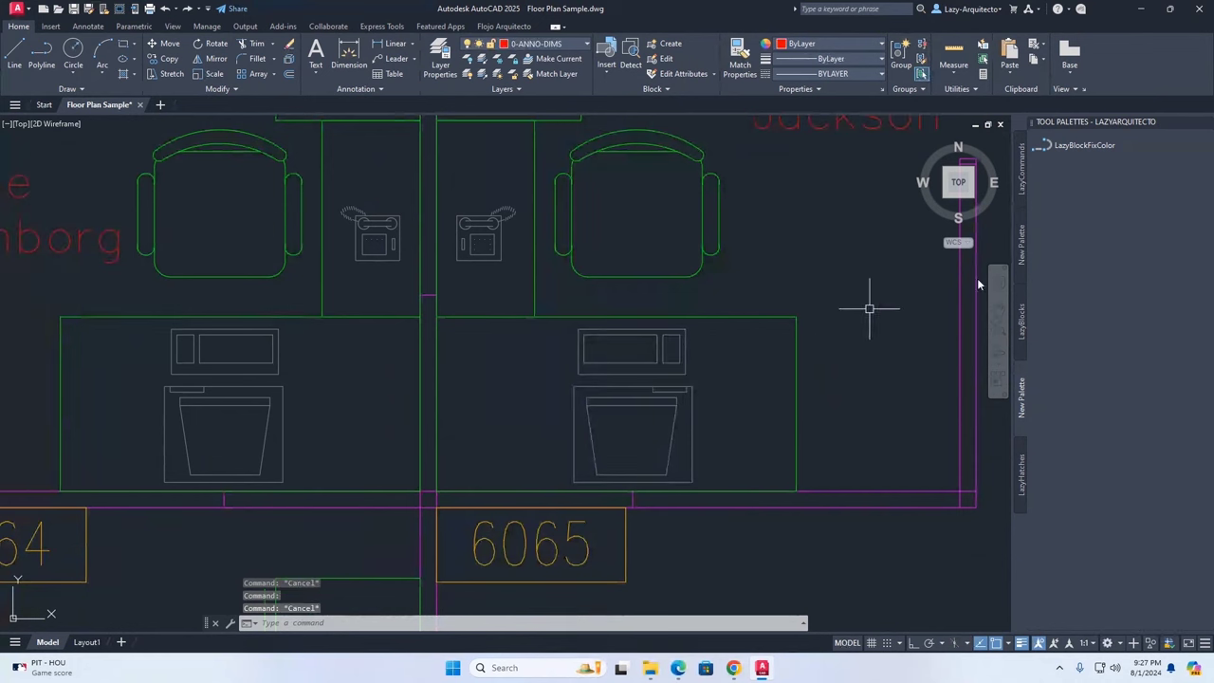
Try LazyBlockFixColor on a sink part in the desk block, cancel, and review the history.
left_click(1066, 145)
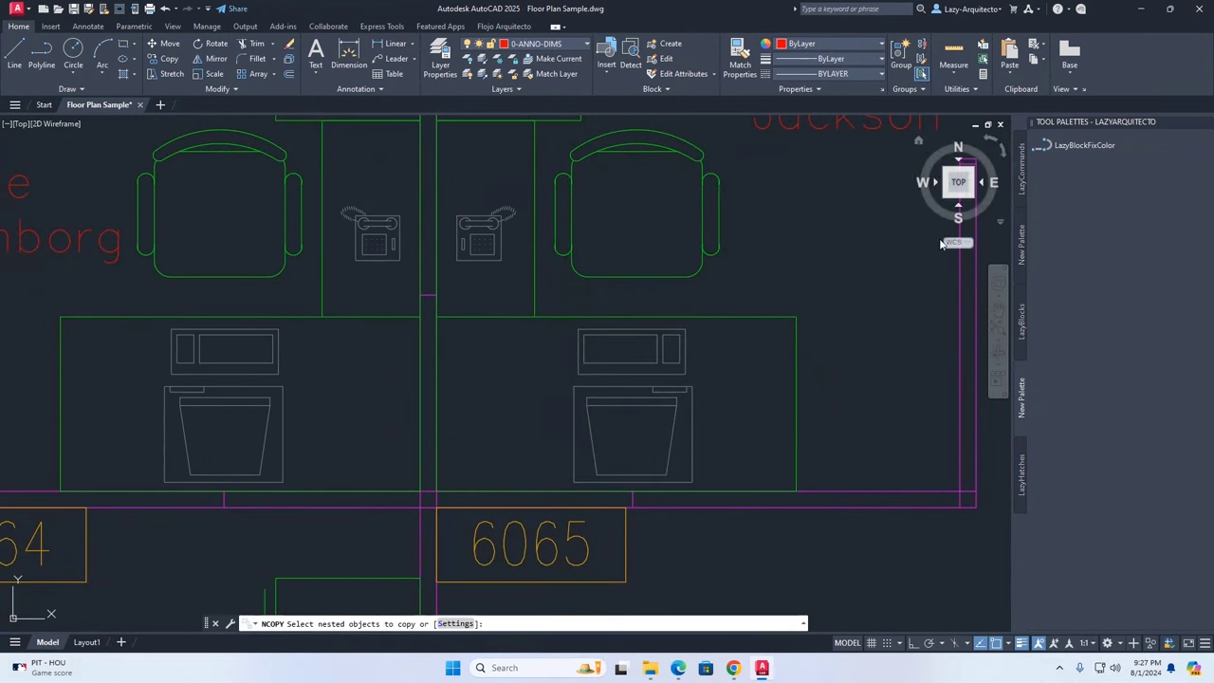
left_click(692, 424)
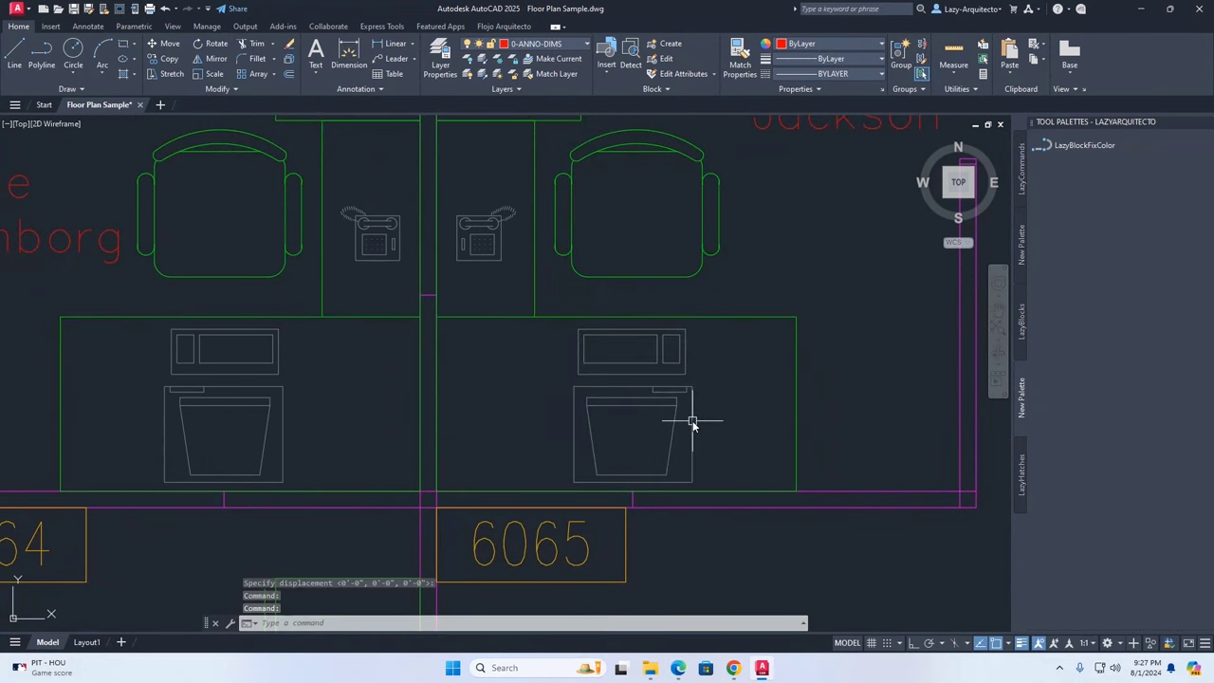
left_click(692, 423)
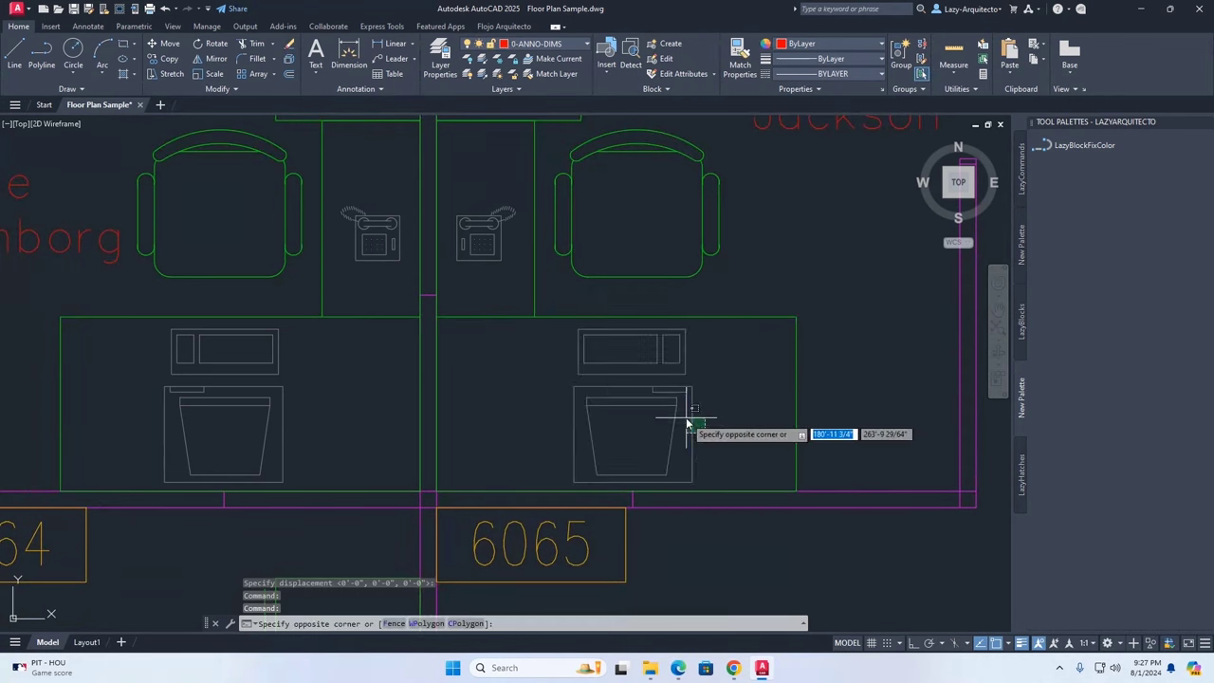
left_click(684, 413)
key("Escape")
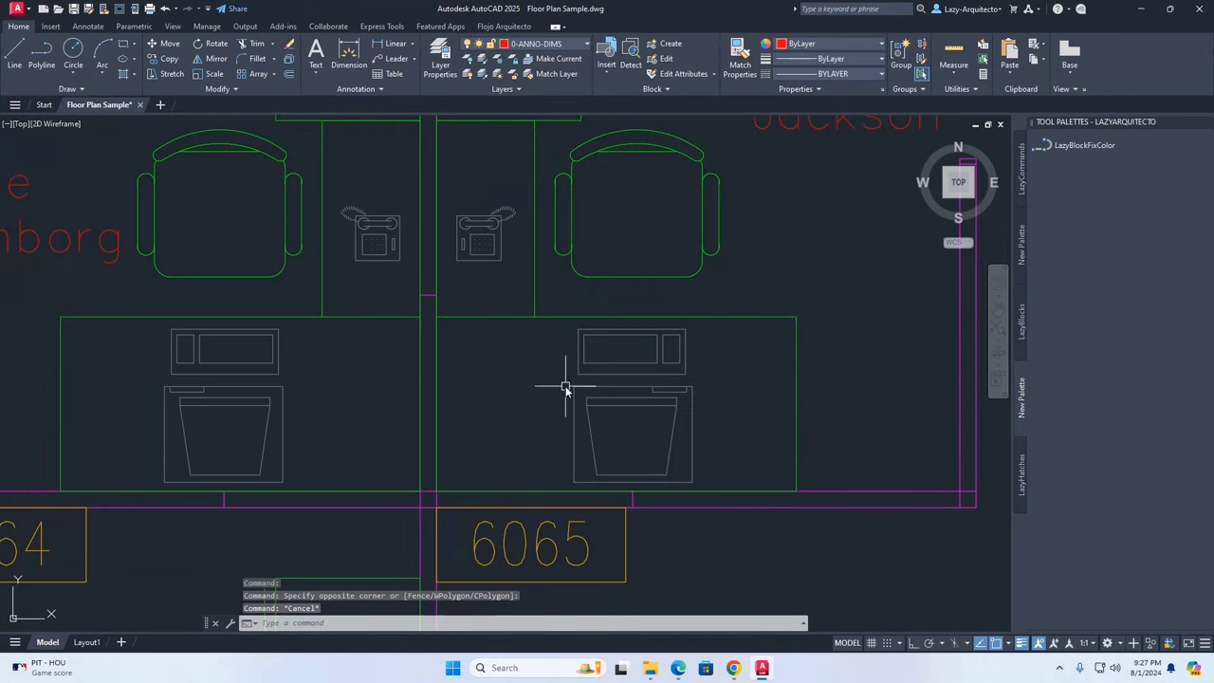
key("F2")
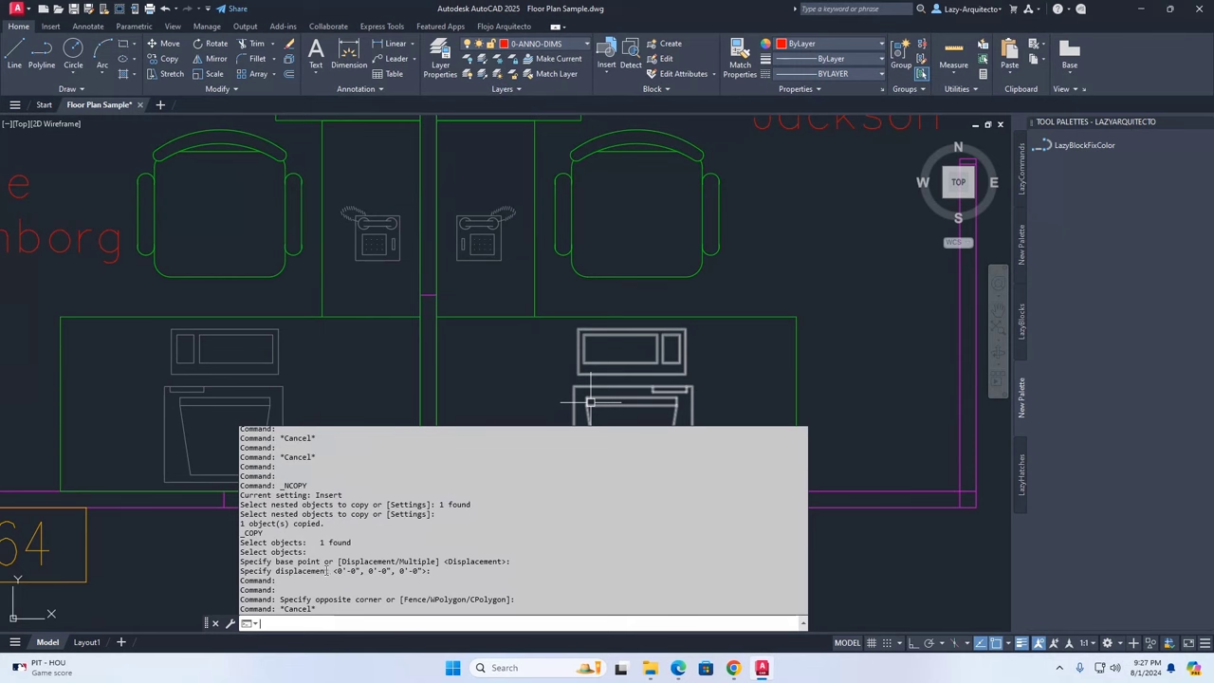
Copy the sink's top basin line out with LazyBlockFixColor and compare it with the sink block.
left_click(1065, 146)
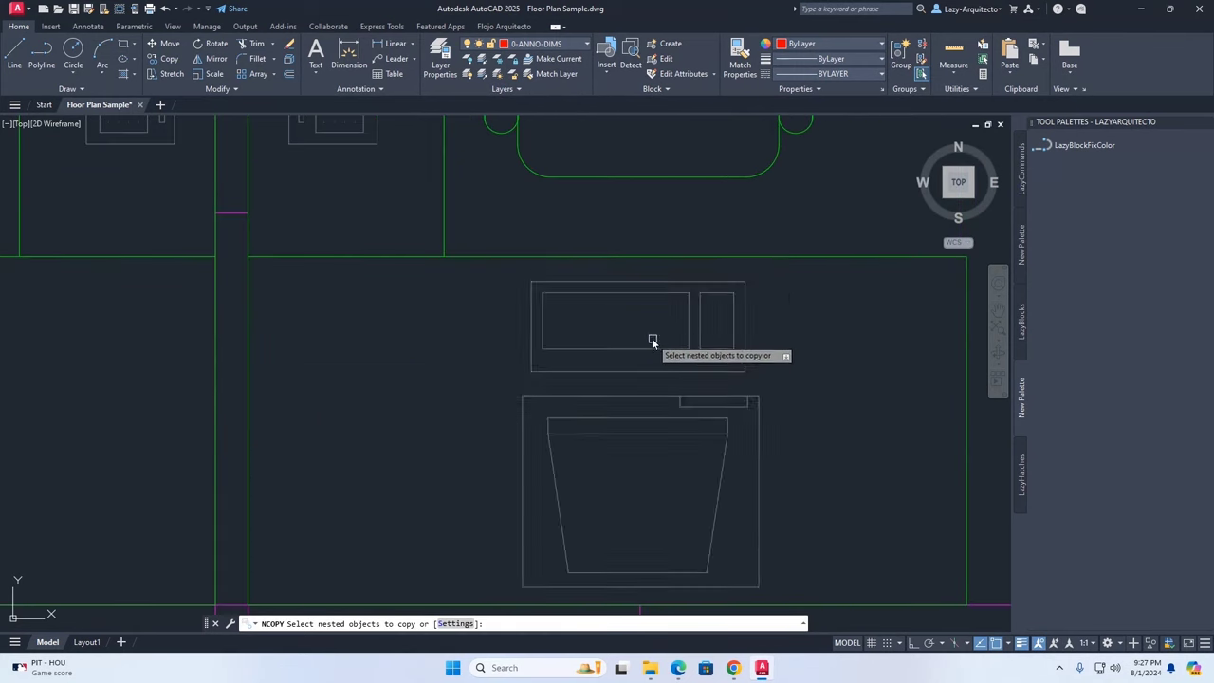
left_click(662, 417)
key("Return")
key("Return")
key("Return")
left_click(662, 418)
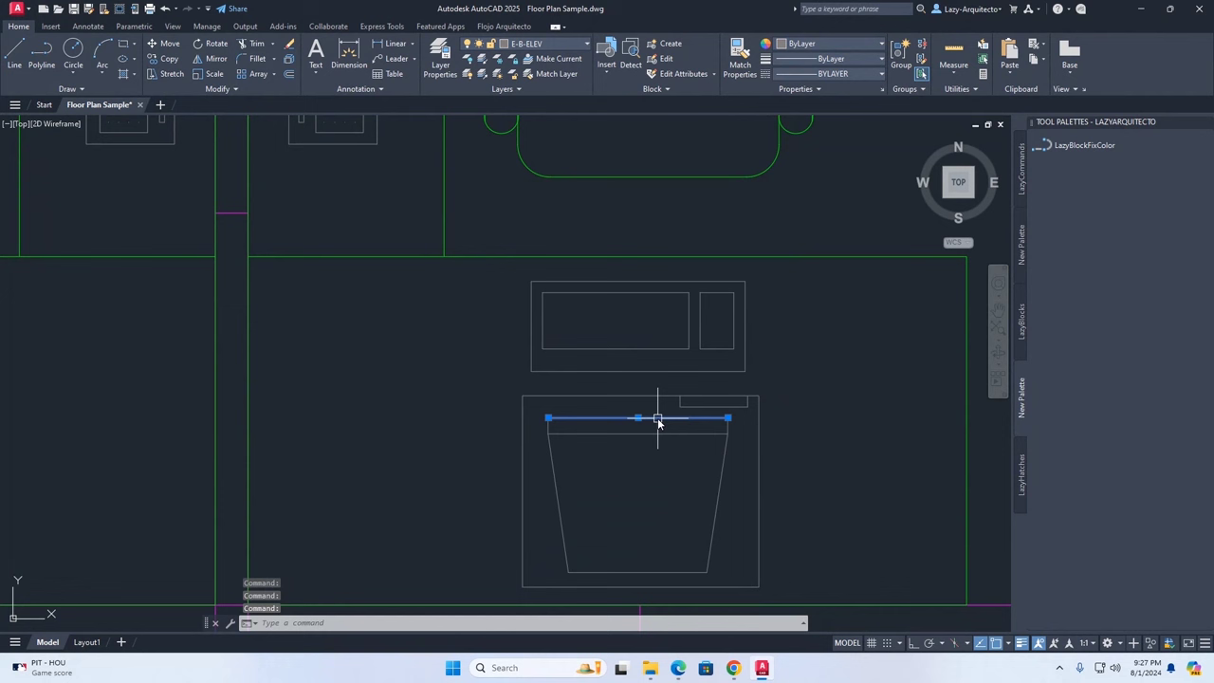
key("Escape")
left_click(593, 433)
key("Escape")
left_click(582, 419)
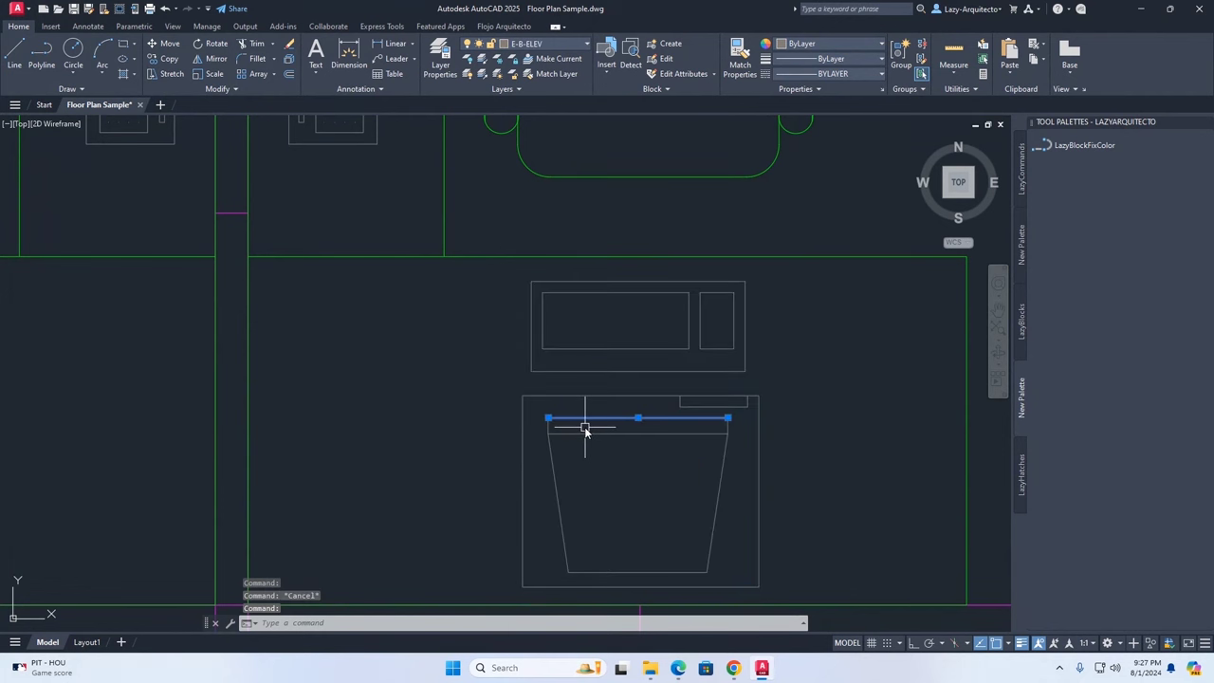
key("Escape")
Window-select the copied sink line at the right desk and delete it.
scroll(588, 435, "down", 2)
middle_click_drag(487, 320, 623, 410)
left_click(644, 487)
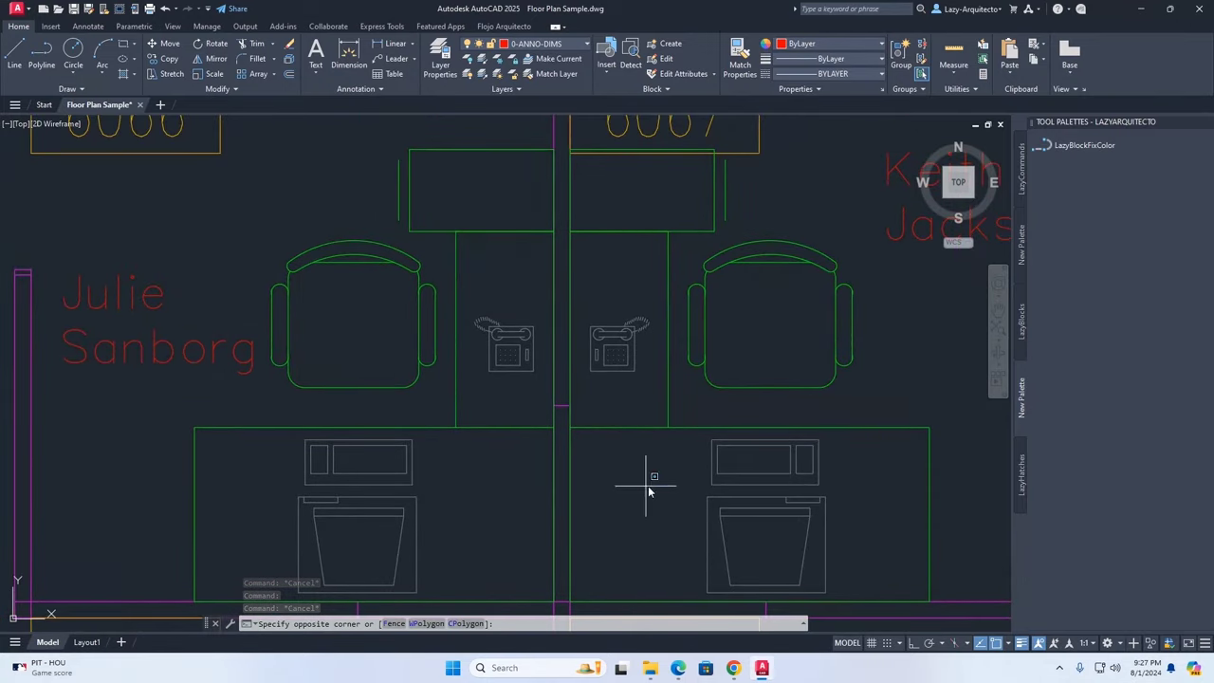
left_click(860, 564)
key("Delete")
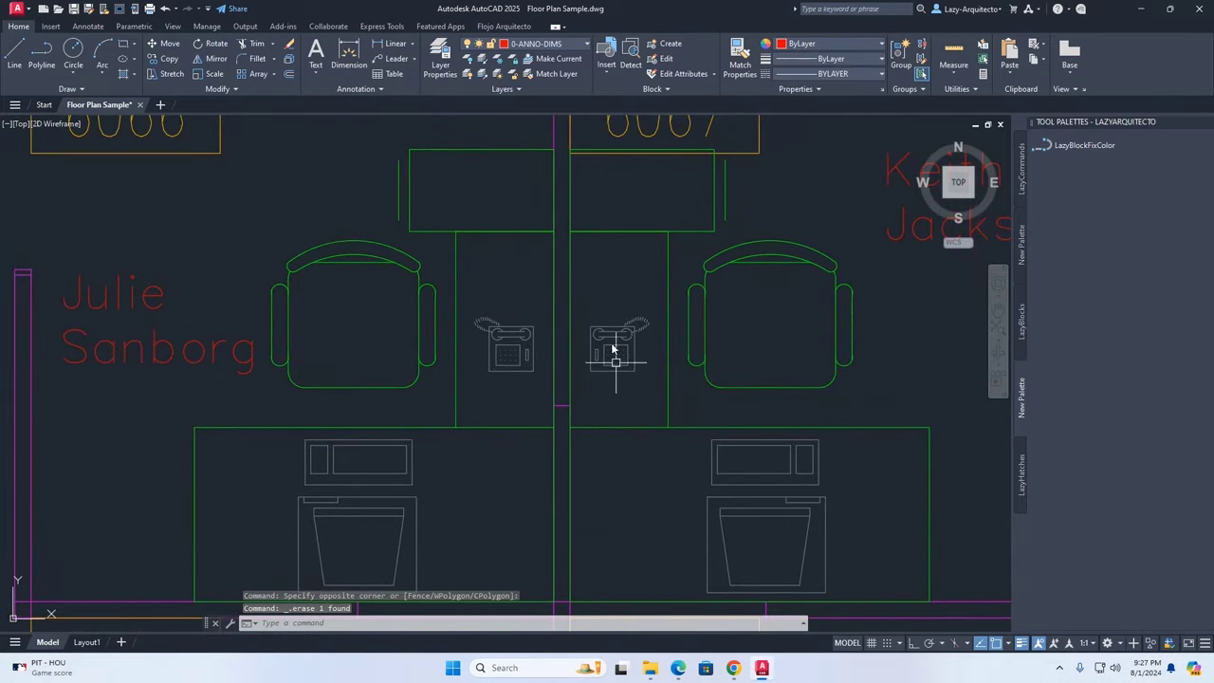
scroll(612, 351, "up", 3)
left_click(1083, 144)
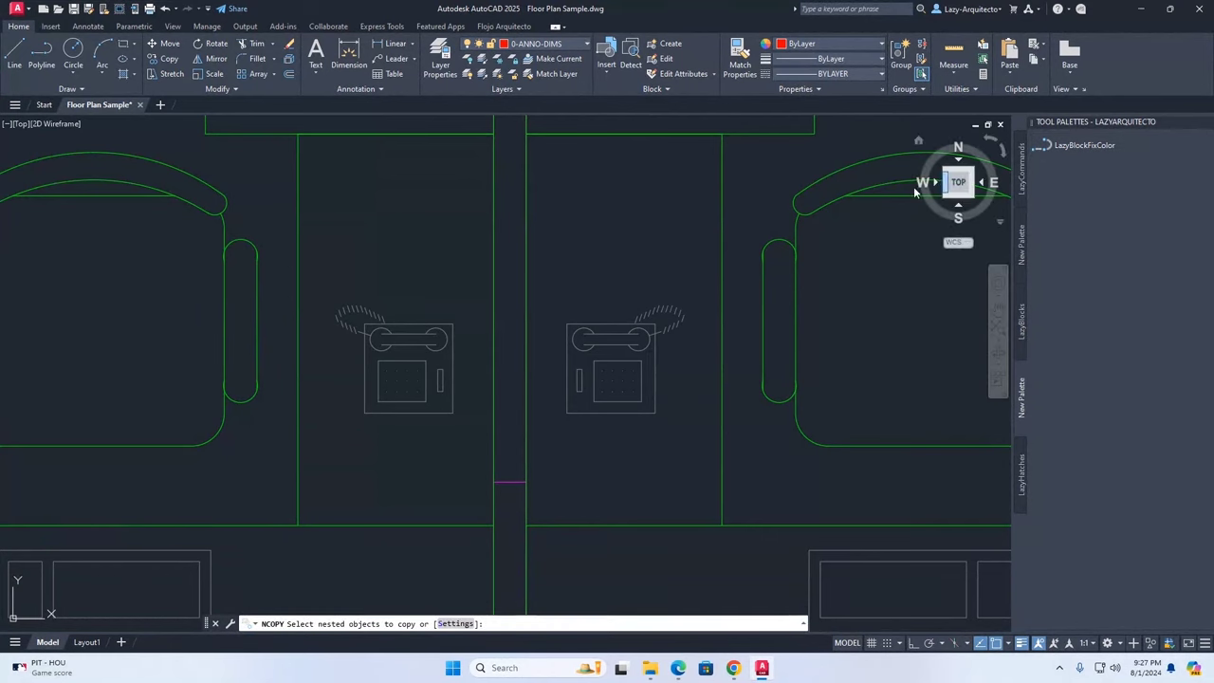
left_click(655, 375)
scroll(652, 370, "up", 3)
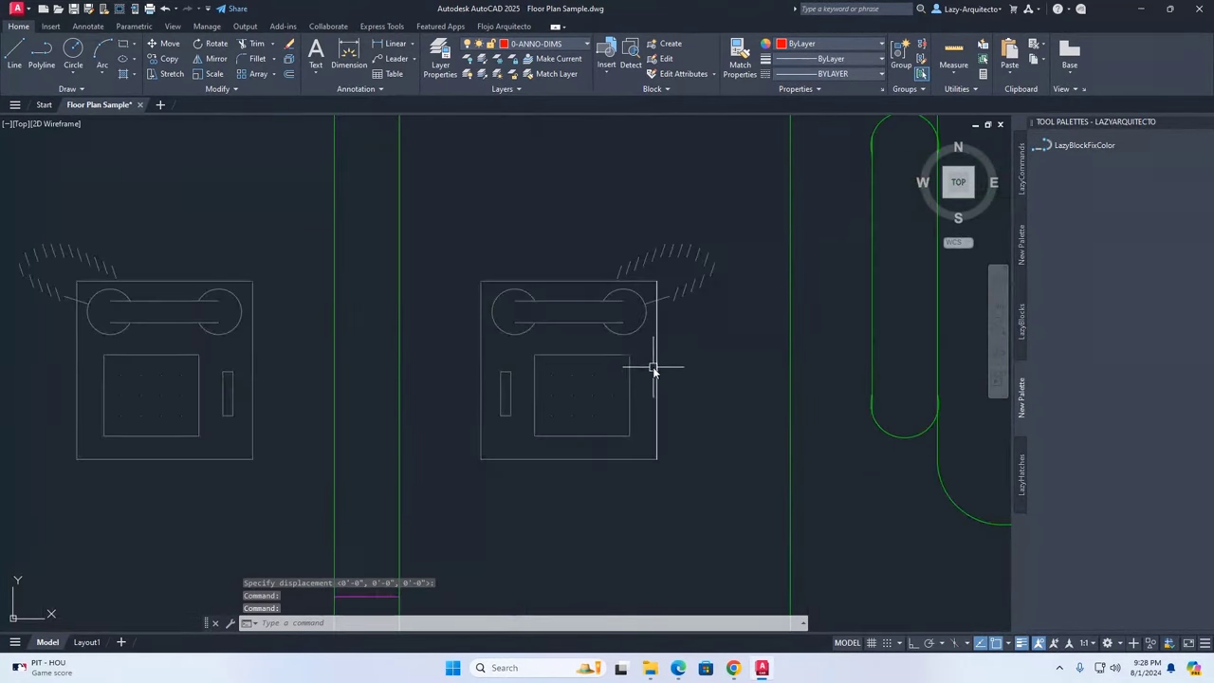
left_click(655, 360)
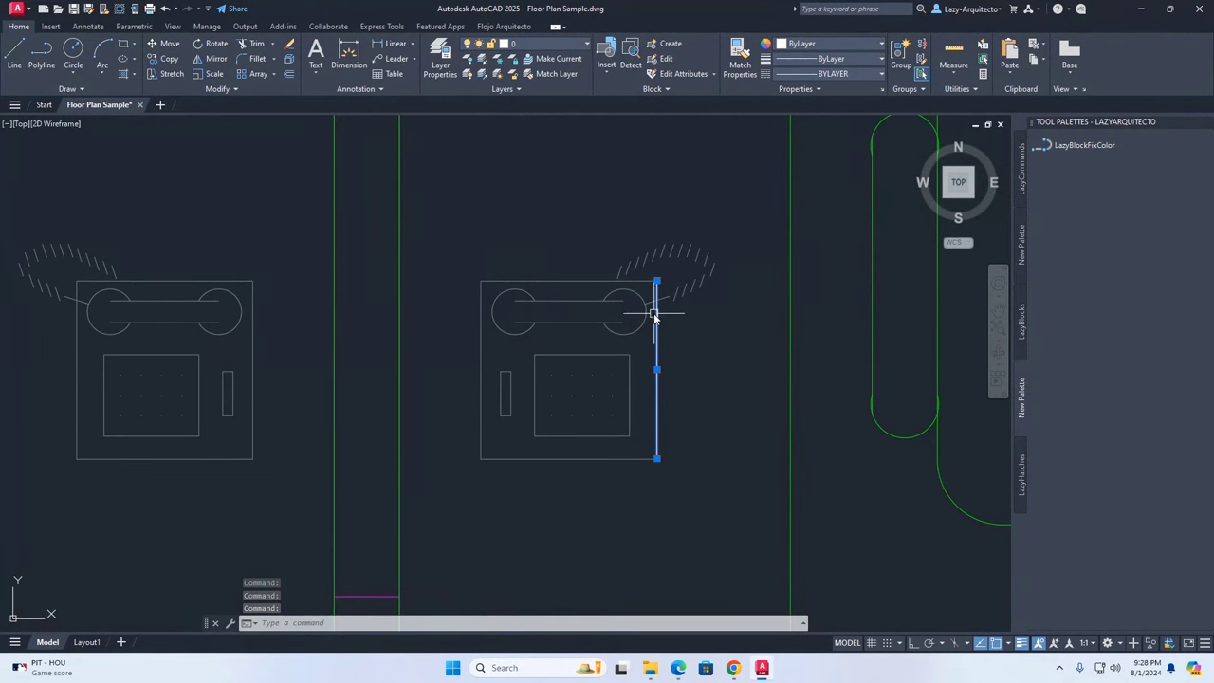
key("Escape")
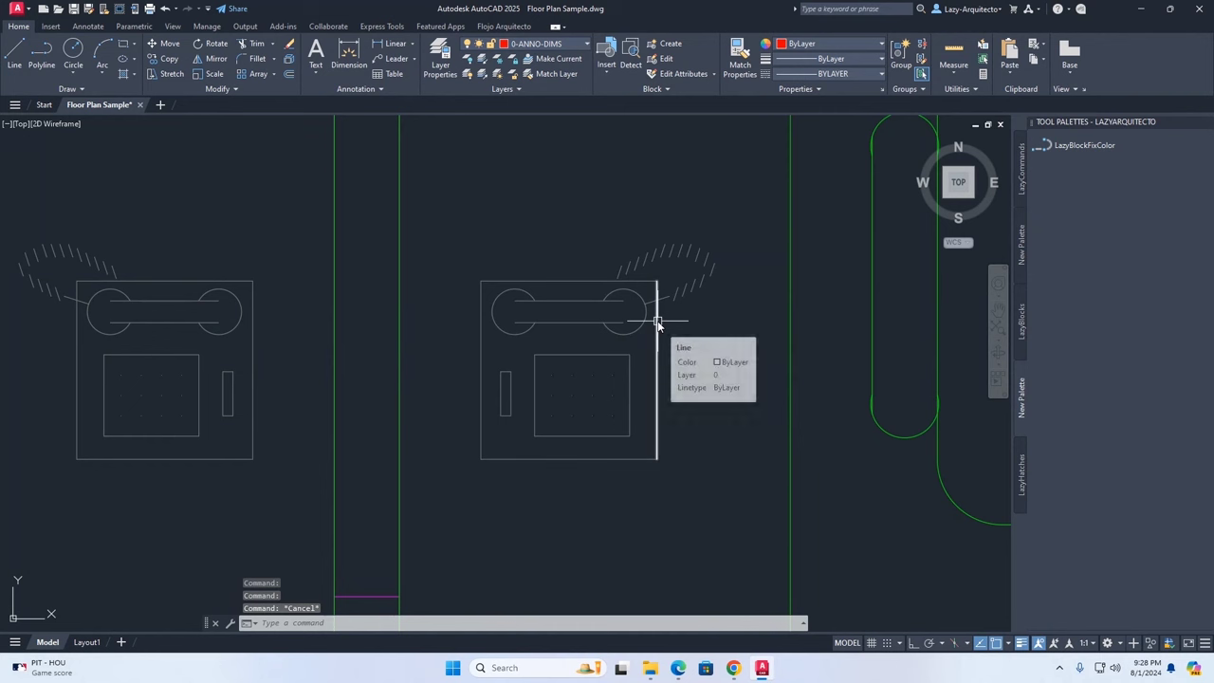
left_click(658, 323)
key("Escape")
left_click(574, 261)
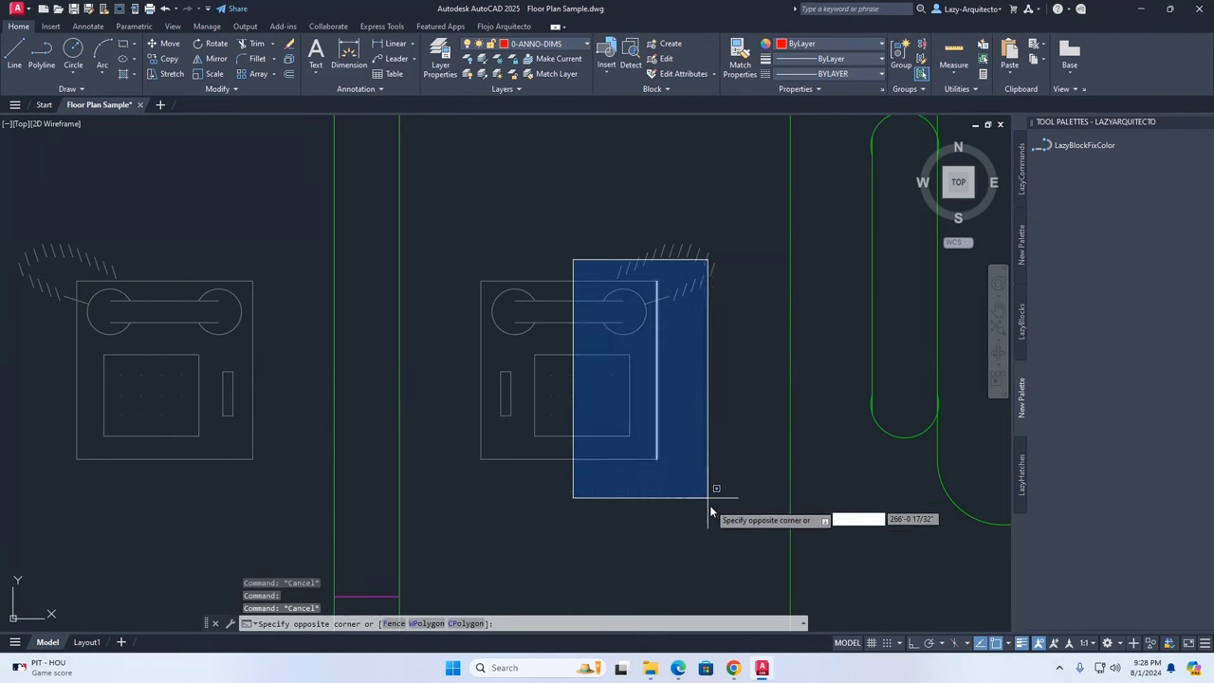
left_click(712, 520)
key("Delete")
scroll(598, 375, "down", 5)
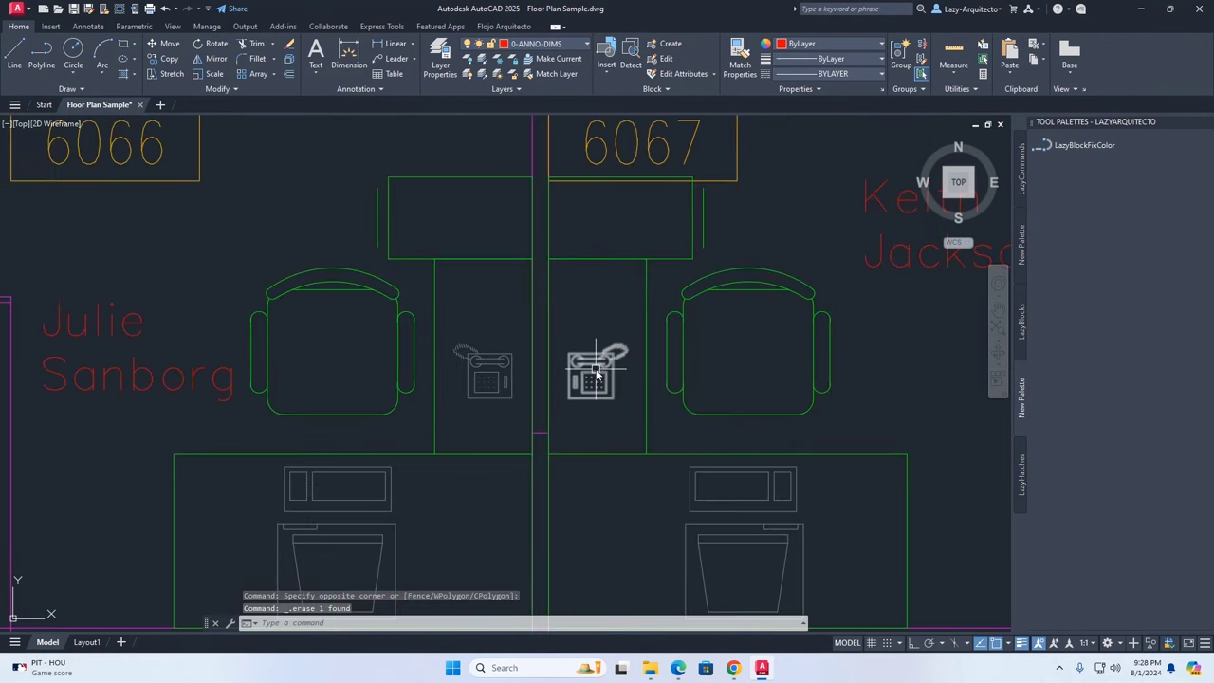
scroll(622, 342, "down", 3)
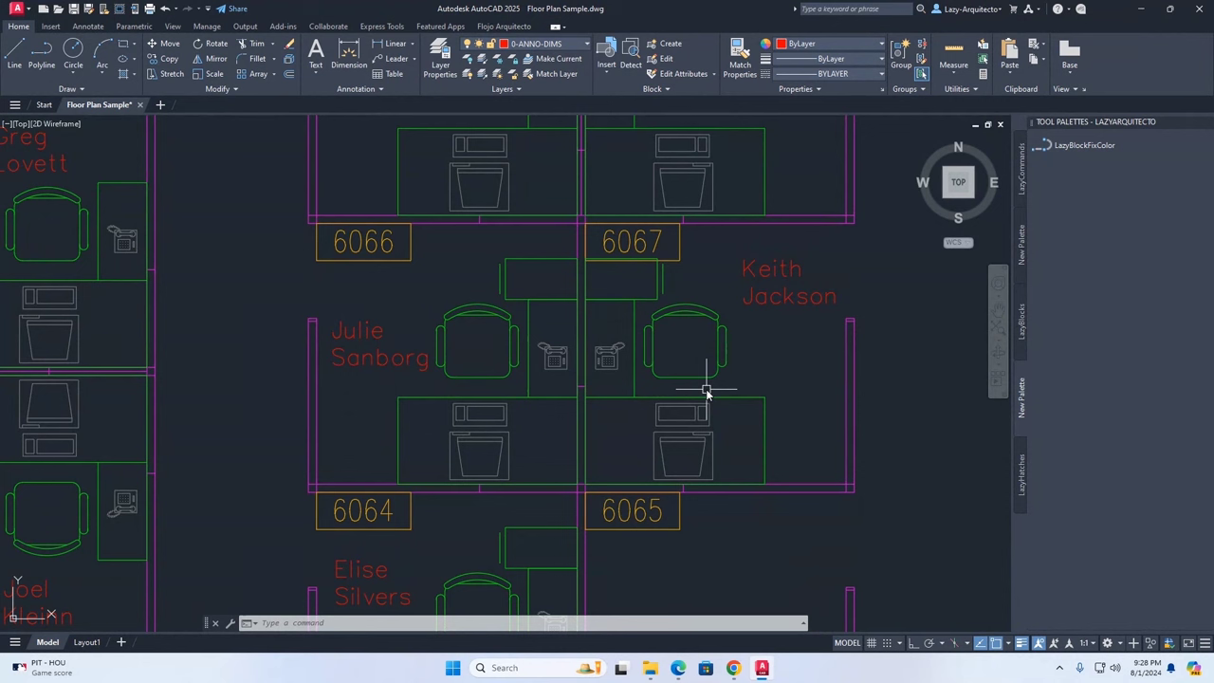
Select the desk and monitor block at office 6065 and bring up its context menu.
mouse_move(720, 371)
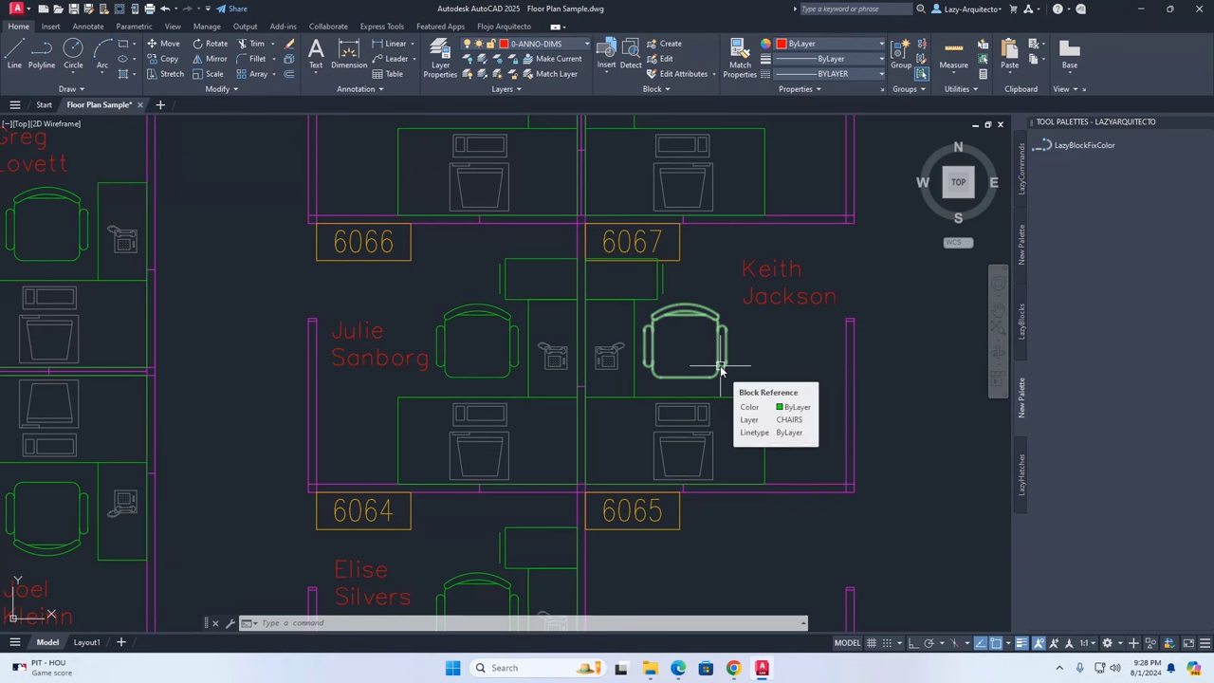
left_click(718, 359)
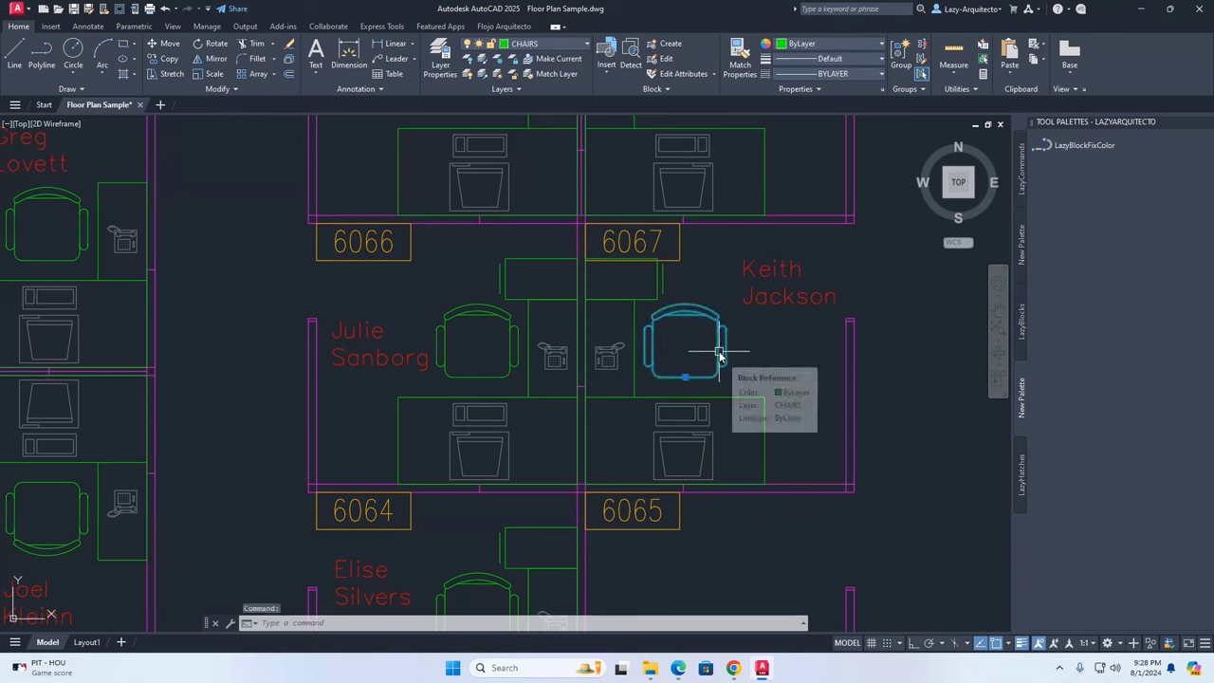
key("Escape")
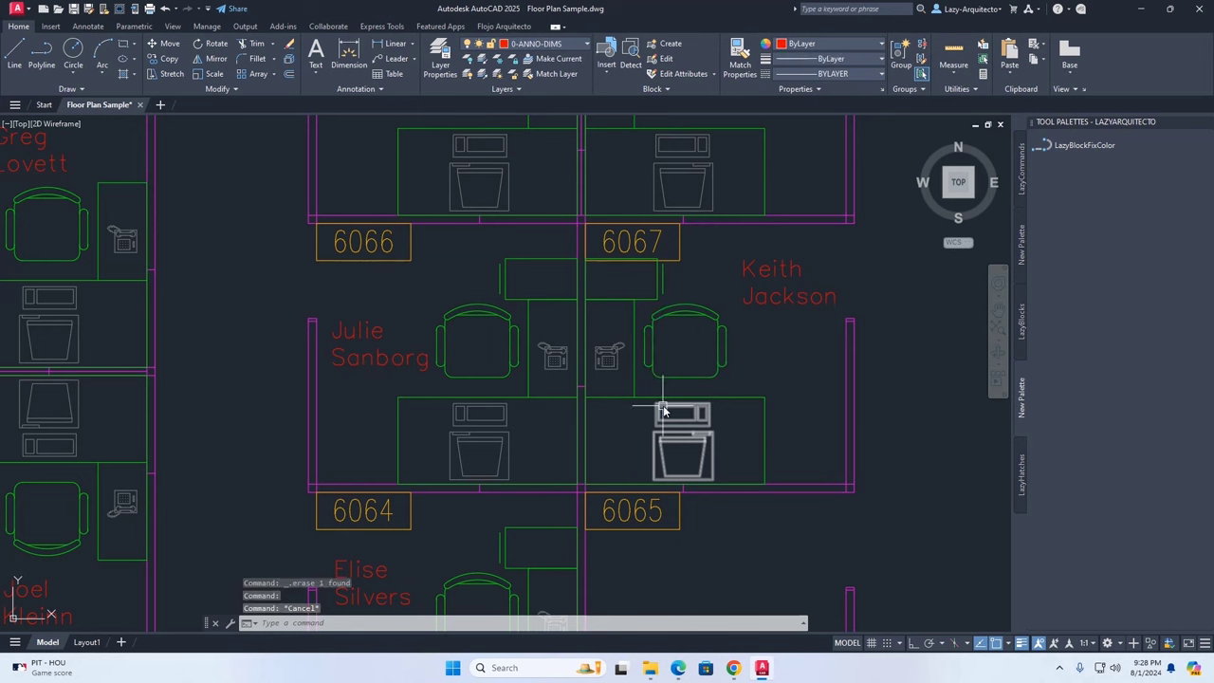
left_click(666, 418)
right_click(666, 417)
Edit the computer block, check the desk edge line's layer, and close without changes.
left_click(702, 99)
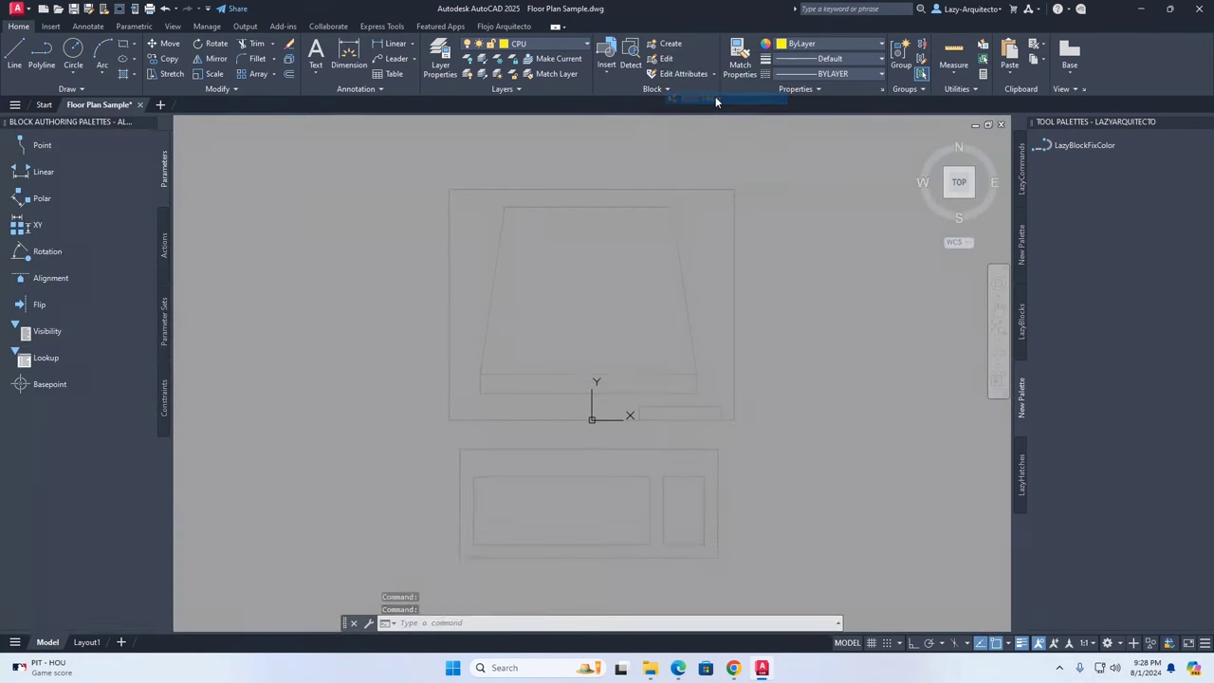
left_click(678, 270)
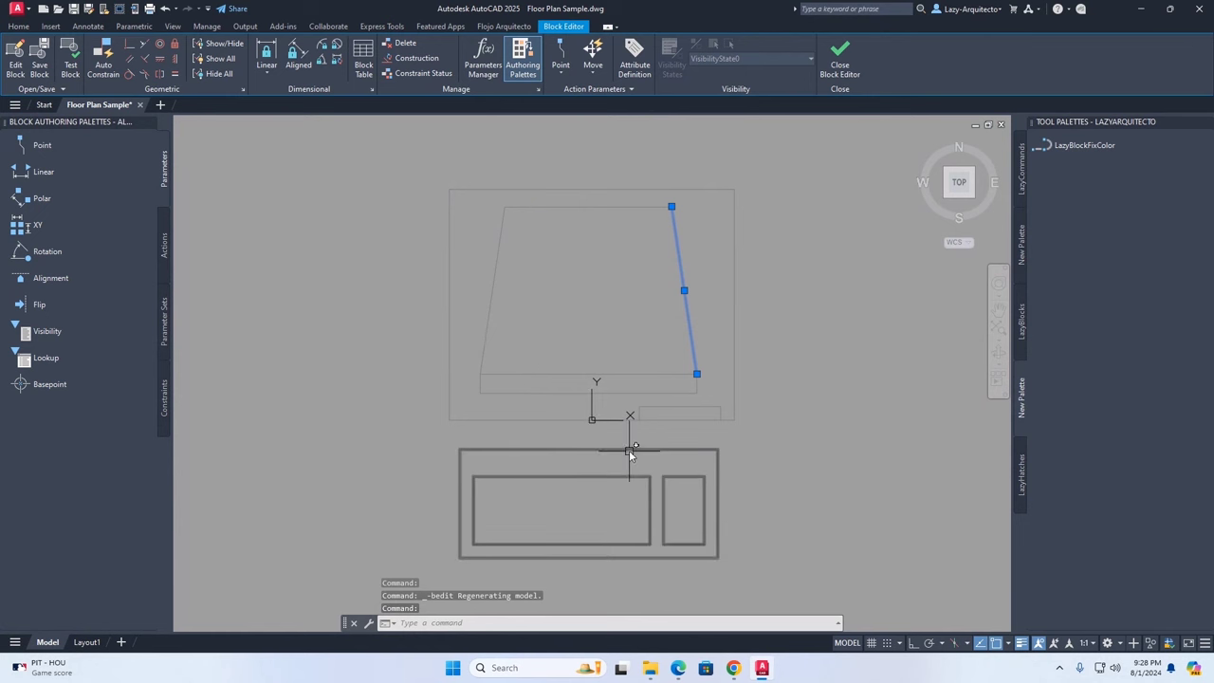
left_click(19, 26)
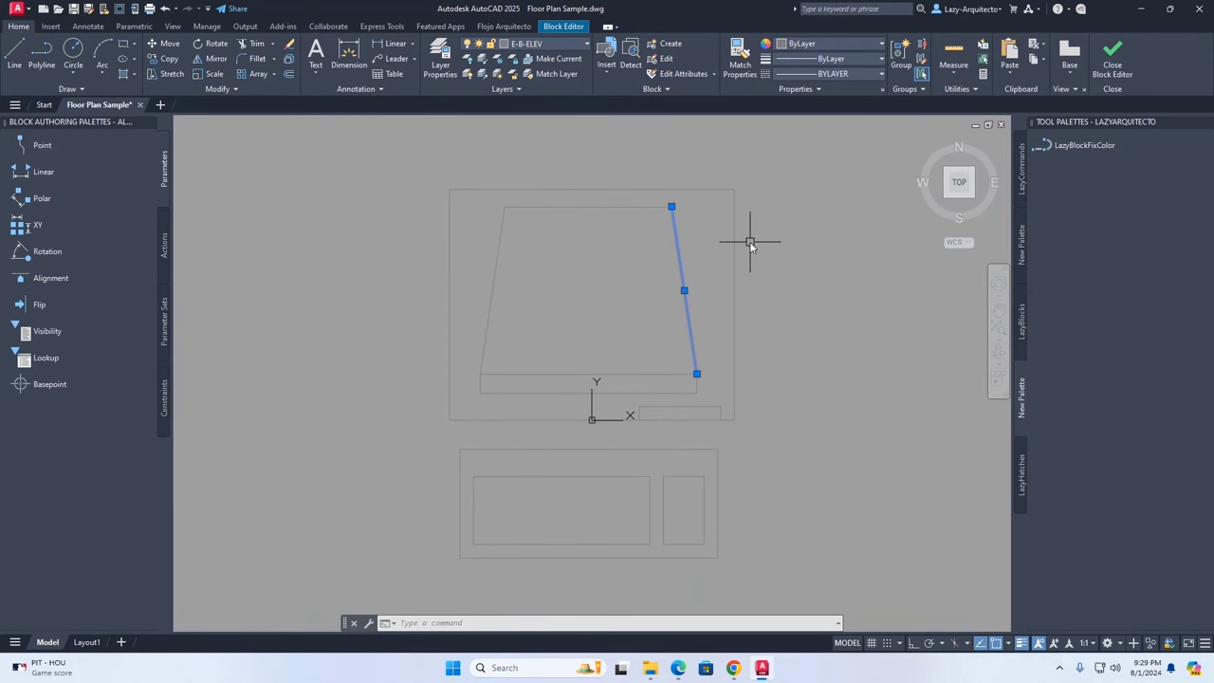
left_click(1111, 59)
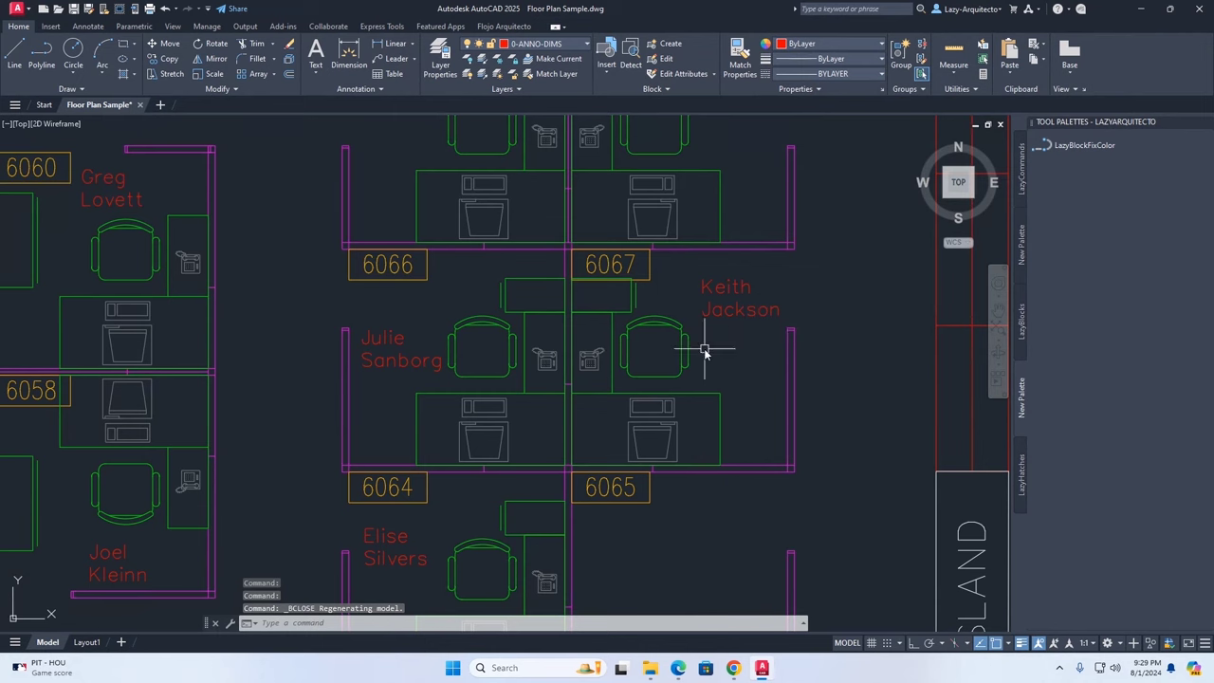
Append -LAYMRG after NCOPY in LazyBlockFixColor's command string, dropping the trailing semicolon, and save.
right_click(1112, 157)
right_click(1091, 145)
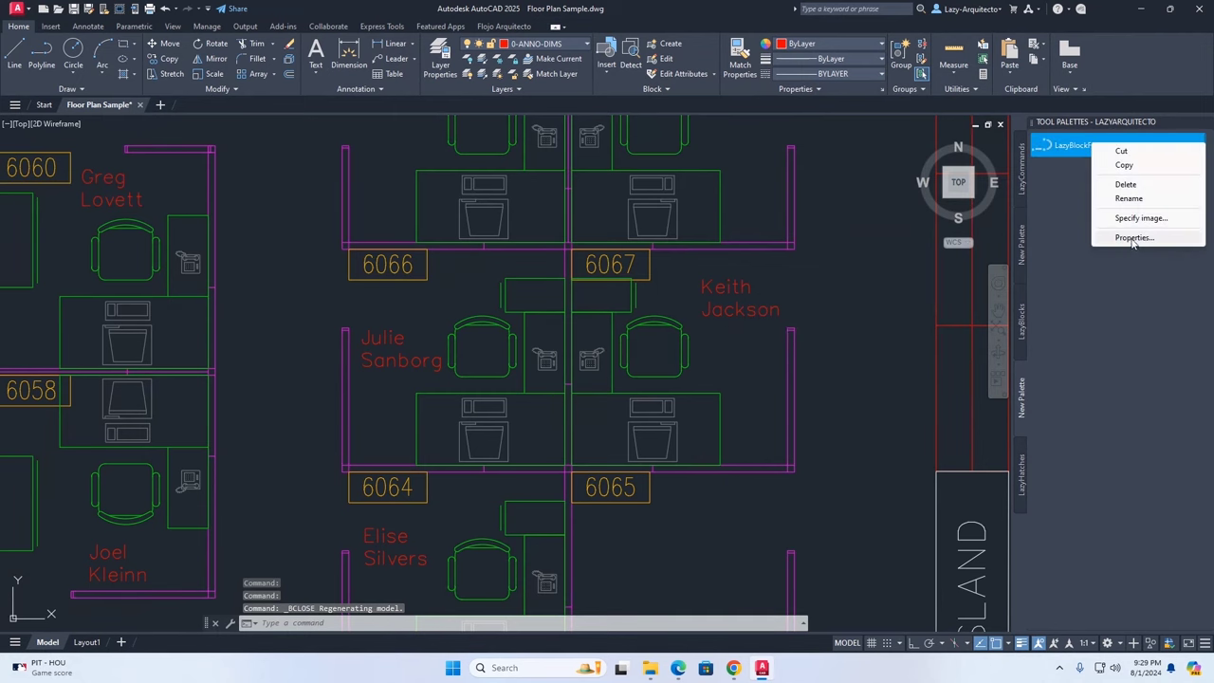
left_click(1129, 237)
left_click_drag(796, 103, 683, 224)
left_click(677, 323)
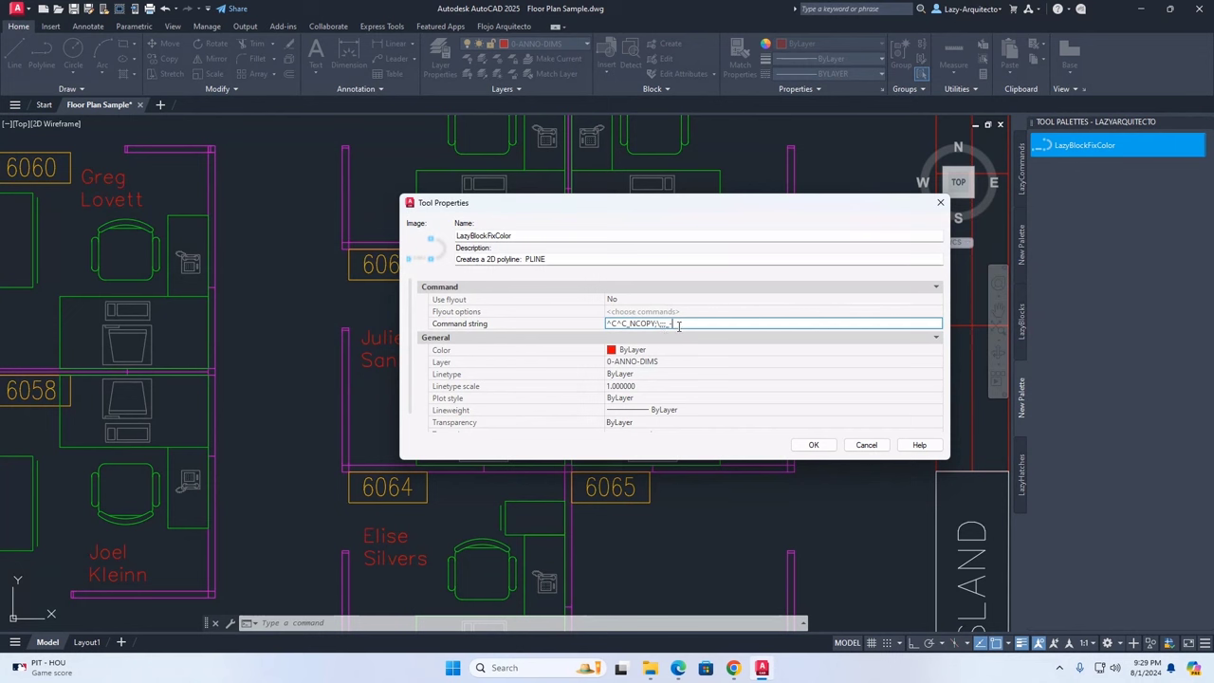
type("AYMRG;")
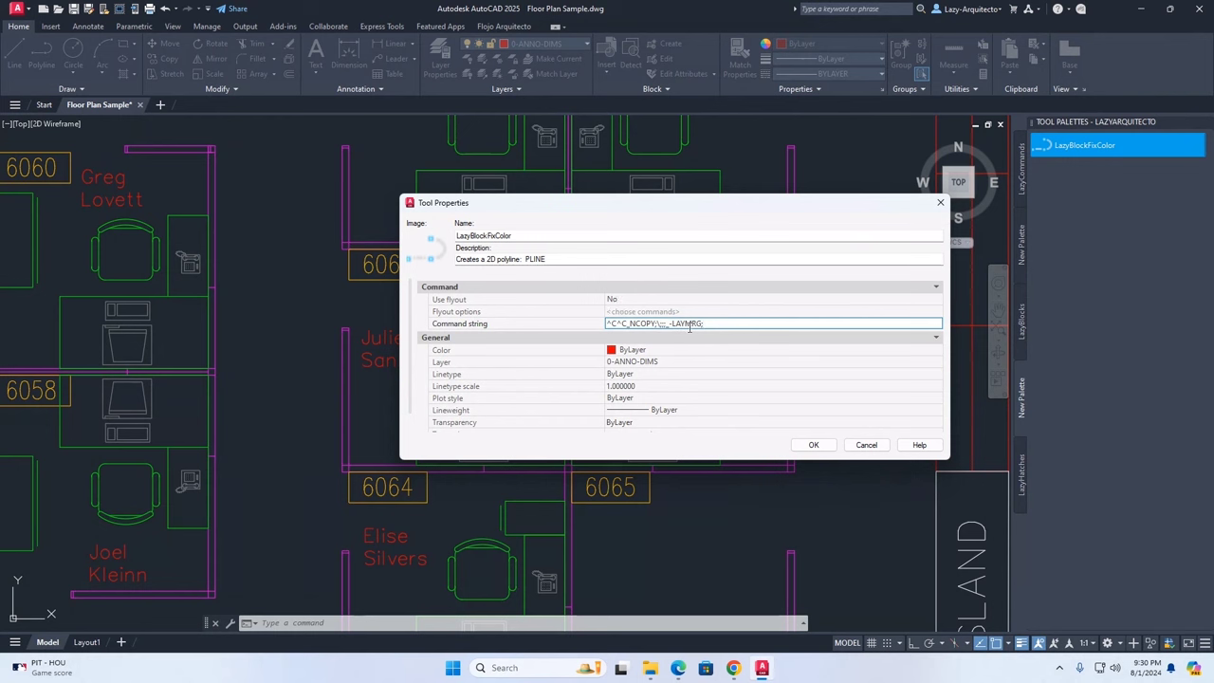
key("BackSpace")
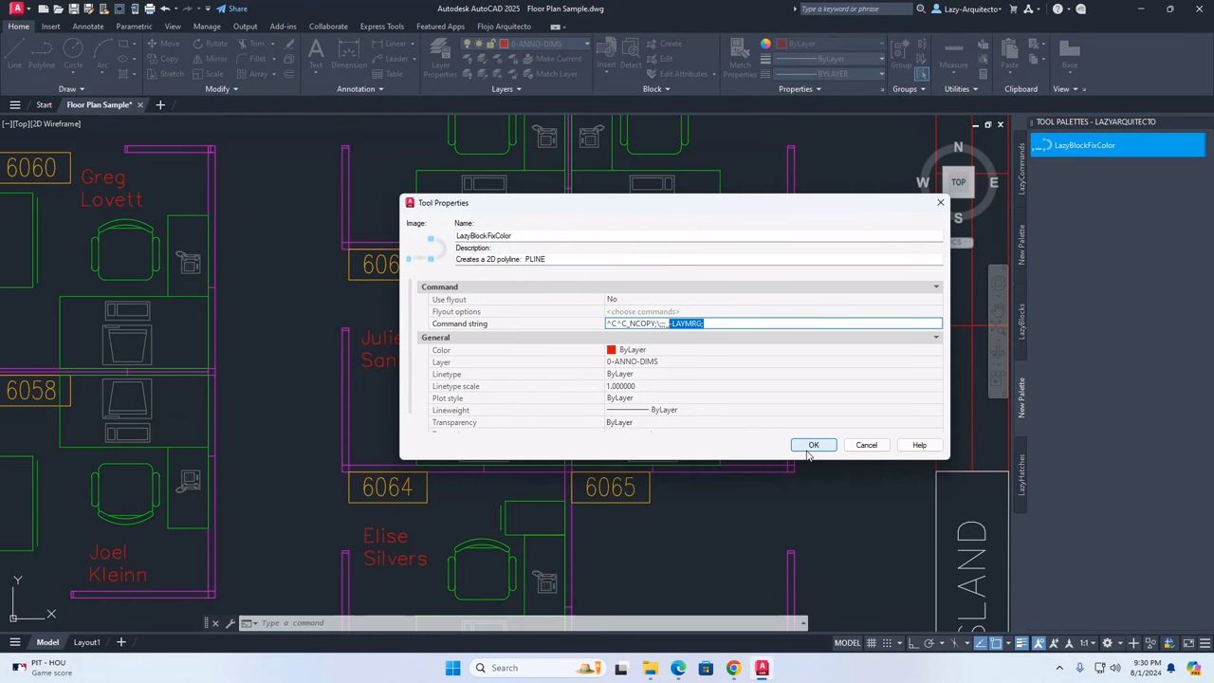
left_click(811, 452)
left_click(814, 447)
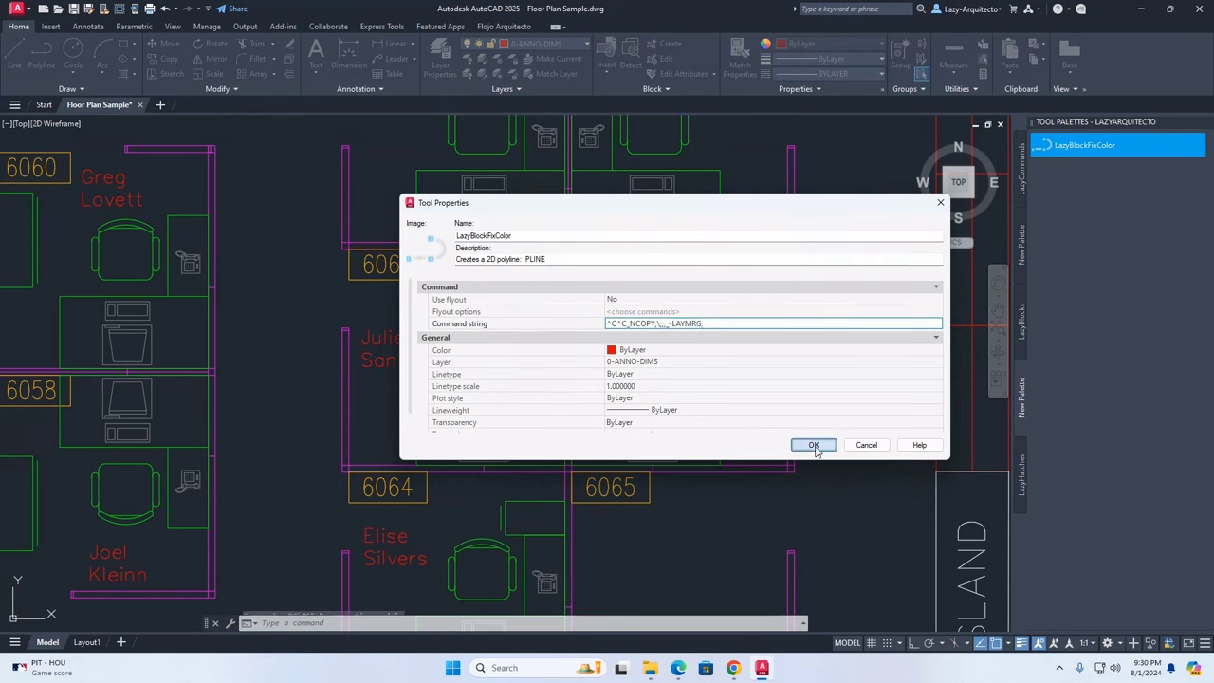
scroll(619, 406, "up", 3)
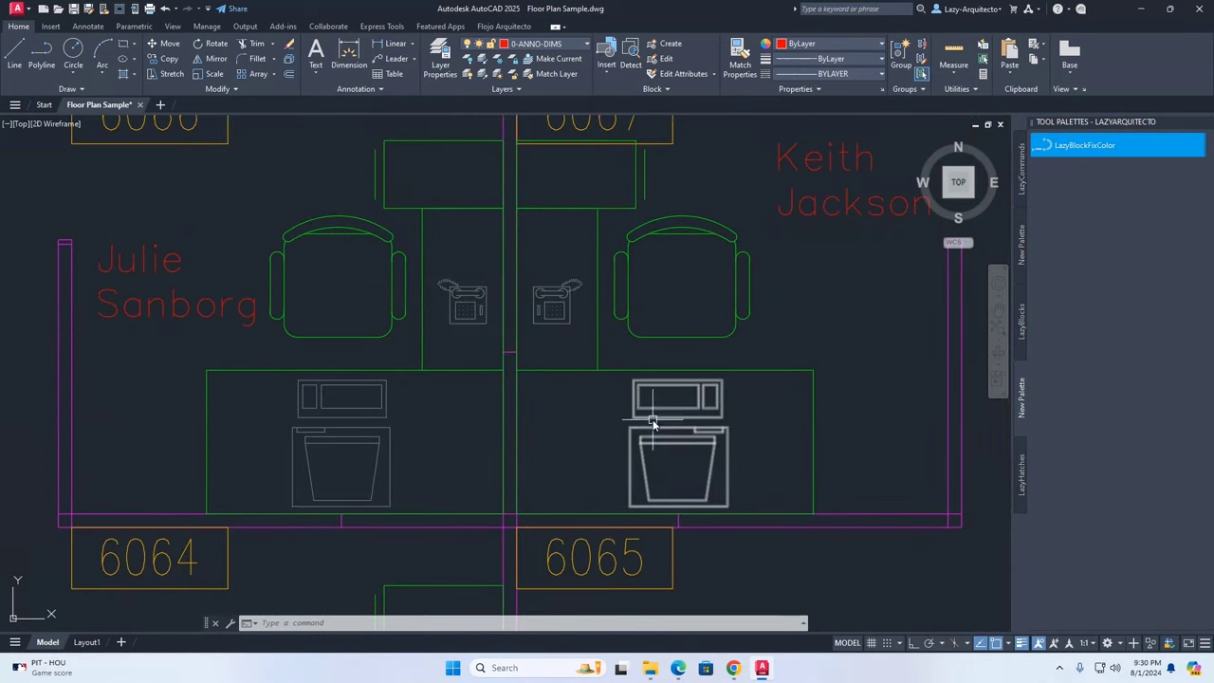
left_click(1044, 146)
scroll(697, 447, "up", 3)
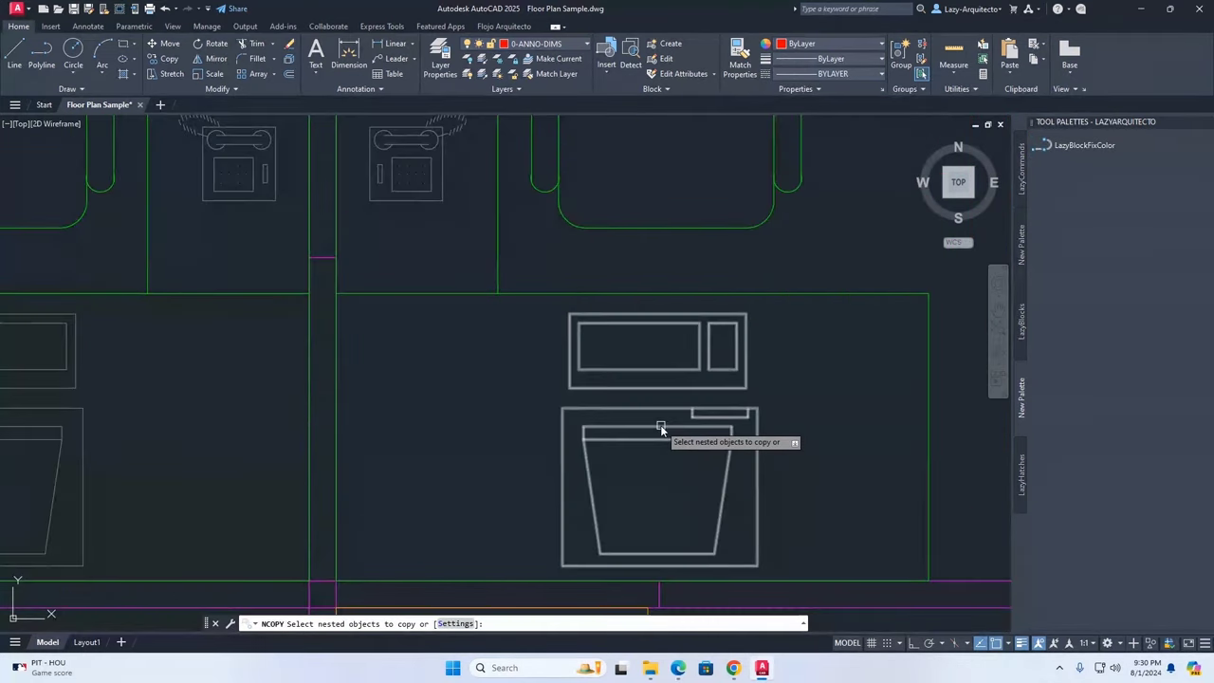
left_click(659, 425)
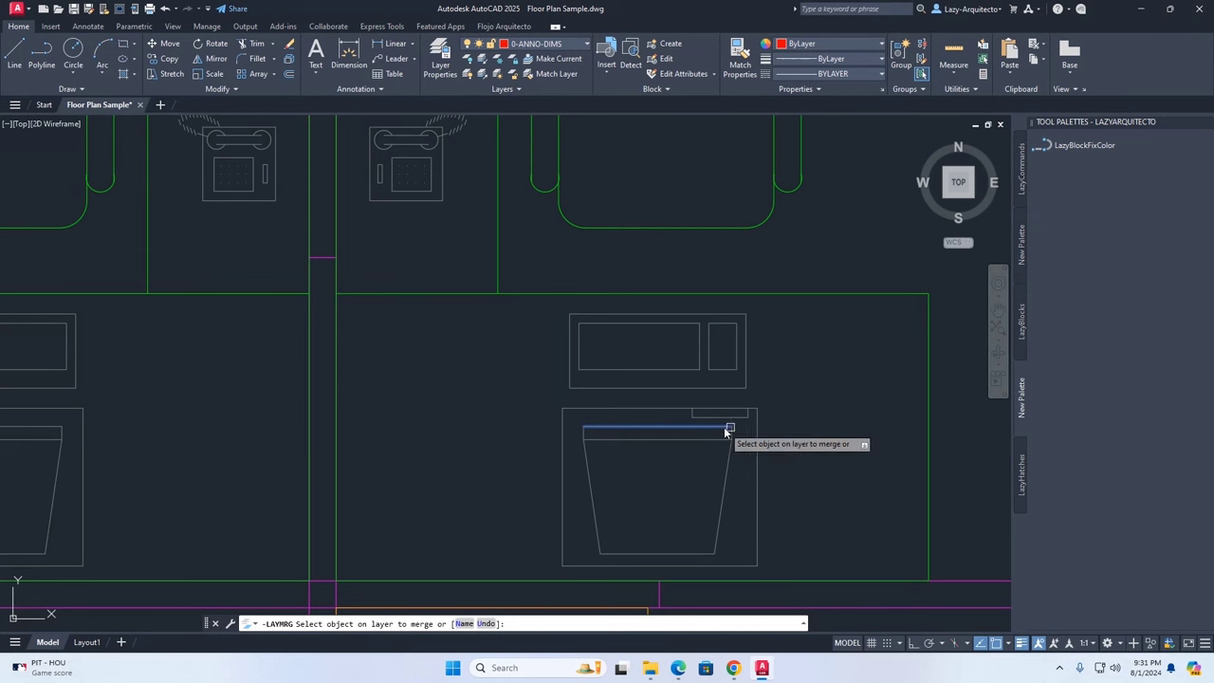
left_click(618, 430)
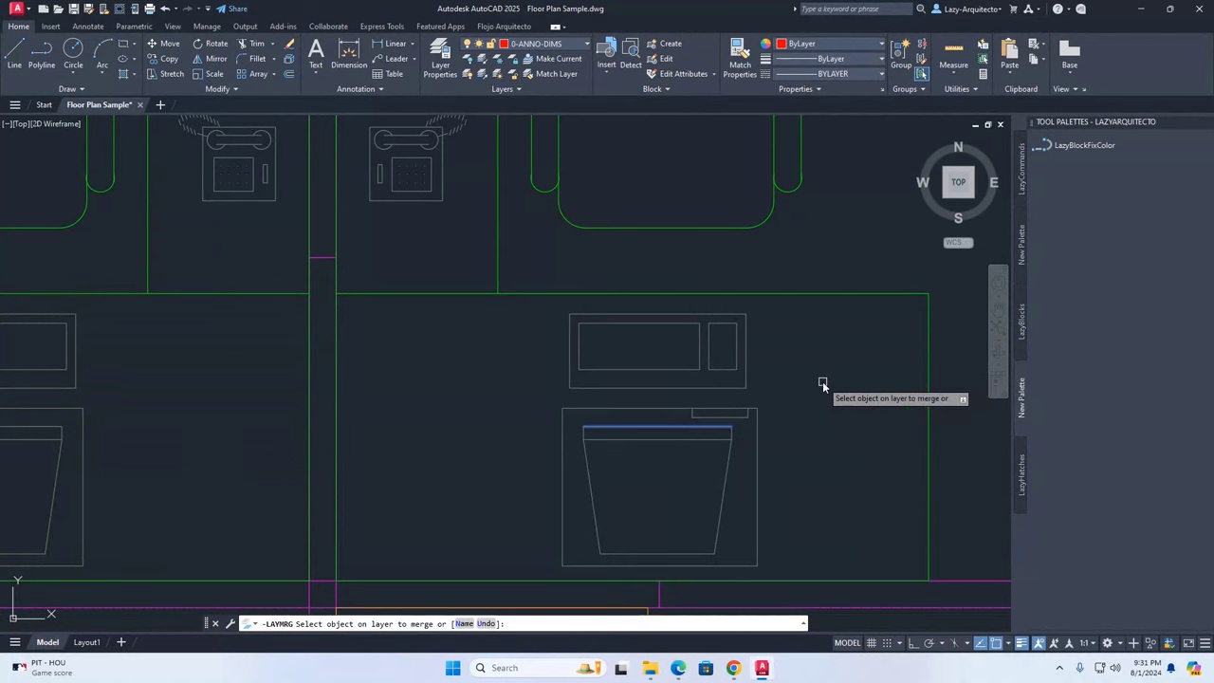
key("Return")
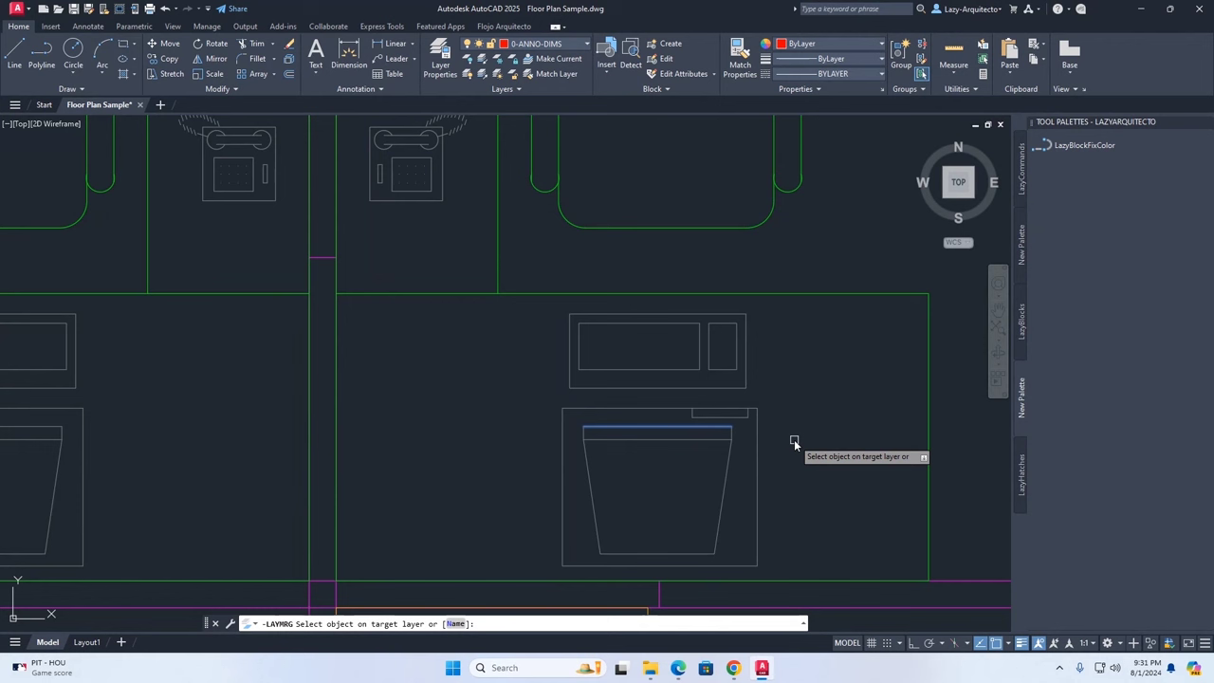
key("Escape")
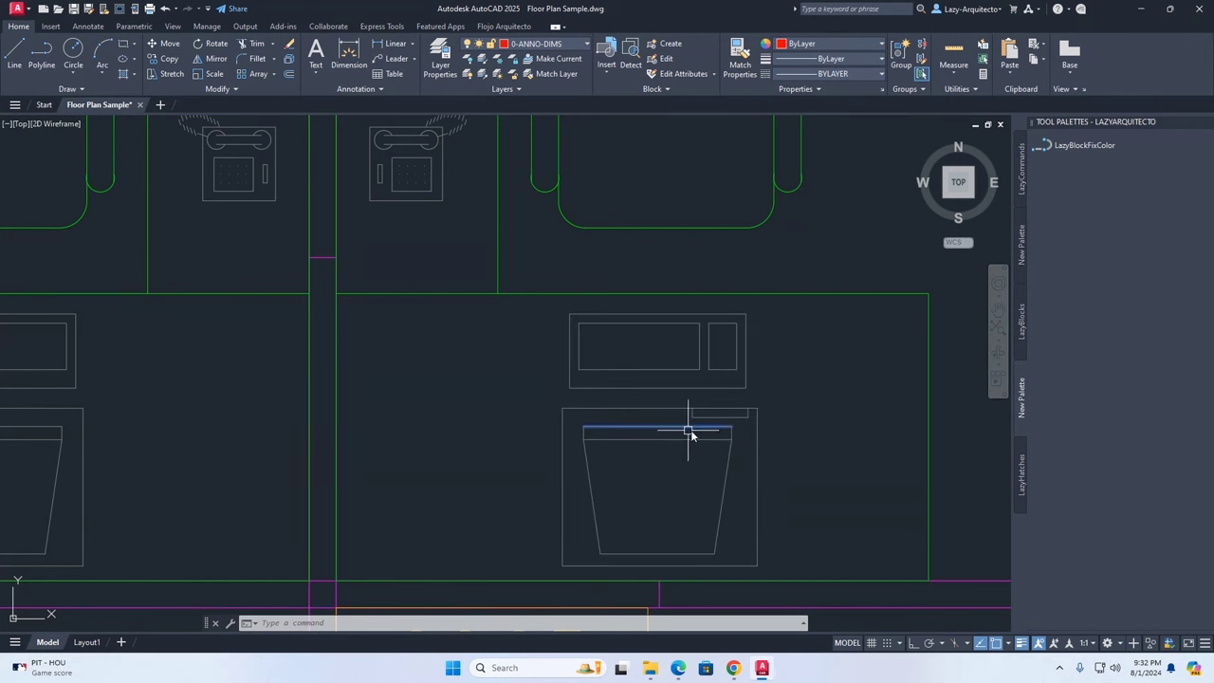
key("Escape")
Window-select the stray line near the sink and delete it.
key("Escape")
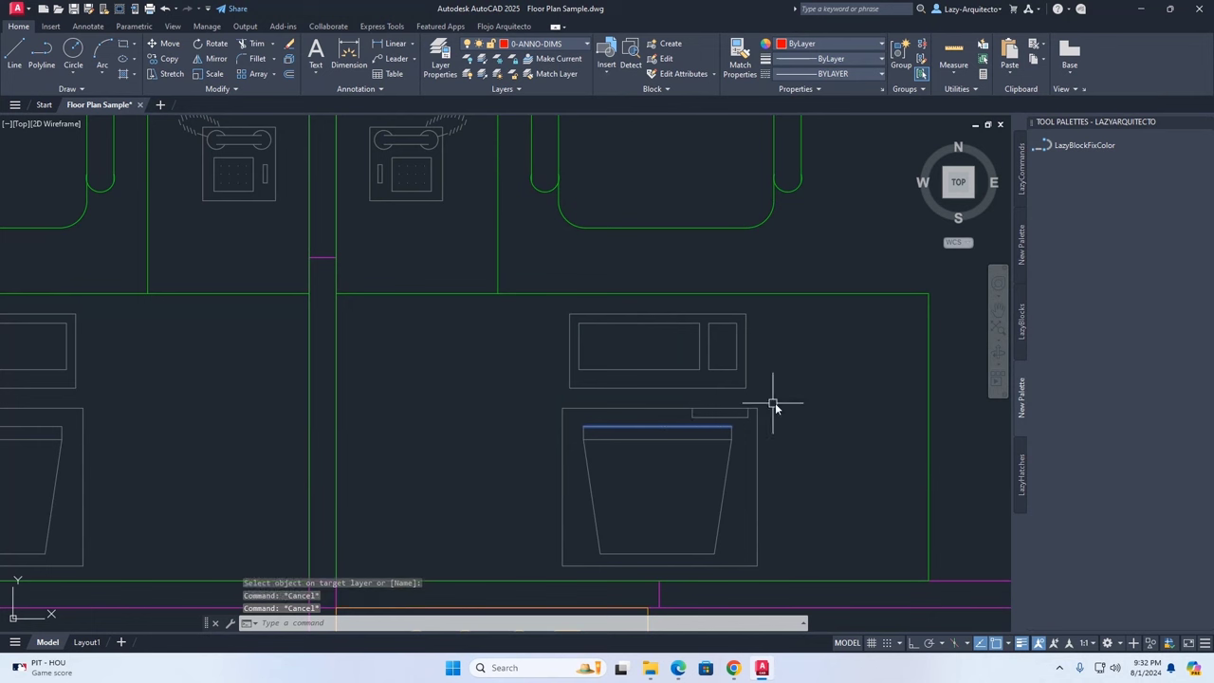
key("Escape")
left_click(543, 422)
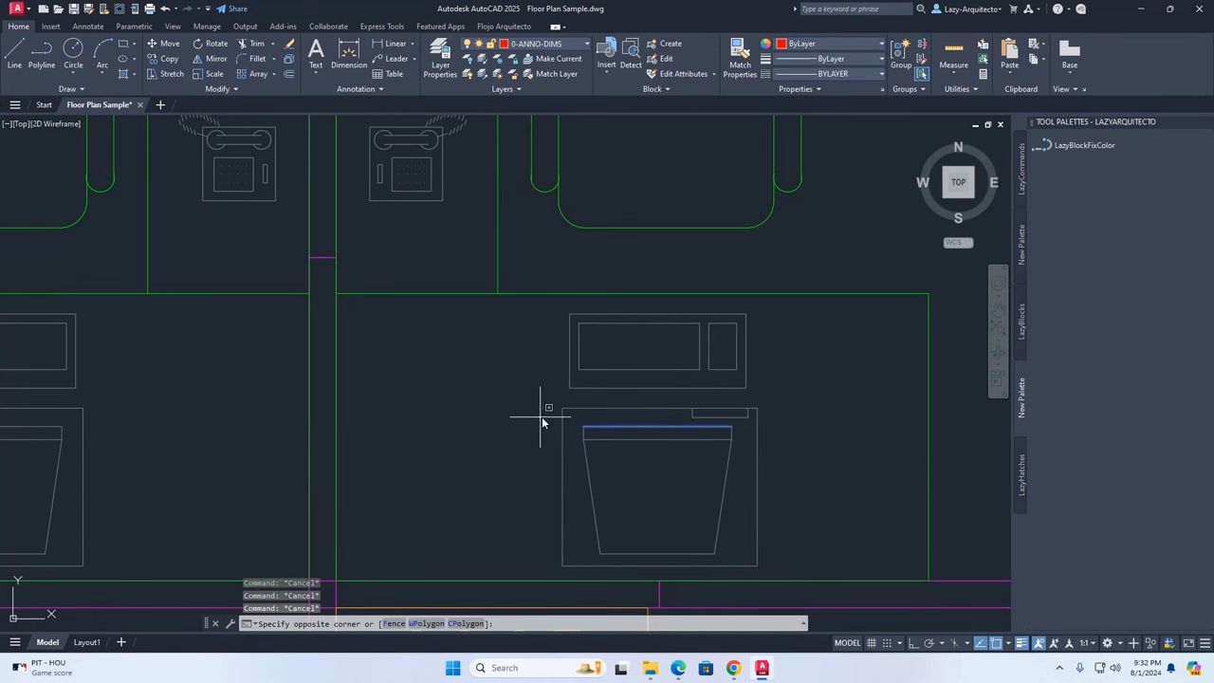
left_click(829, 461)
key("Delete")
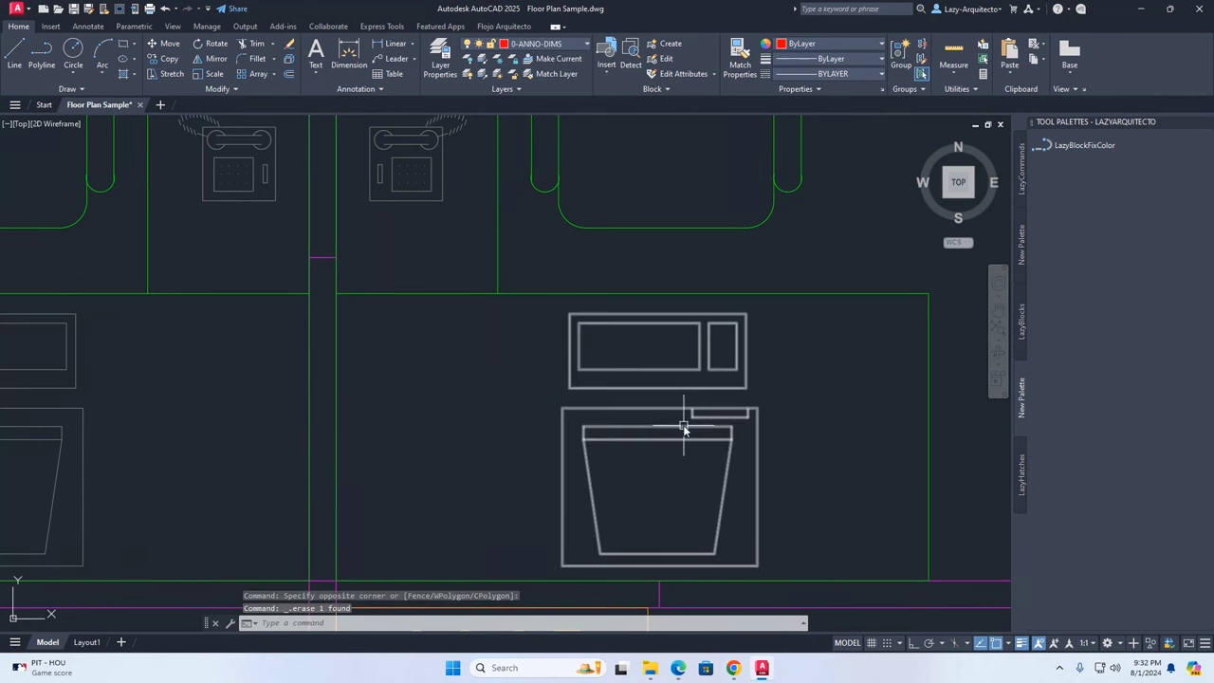
Run LazyBlockFixColor on a sink edge and choose E-B-ELEV via Last as the layer to merge.
left_click(1082, 143)
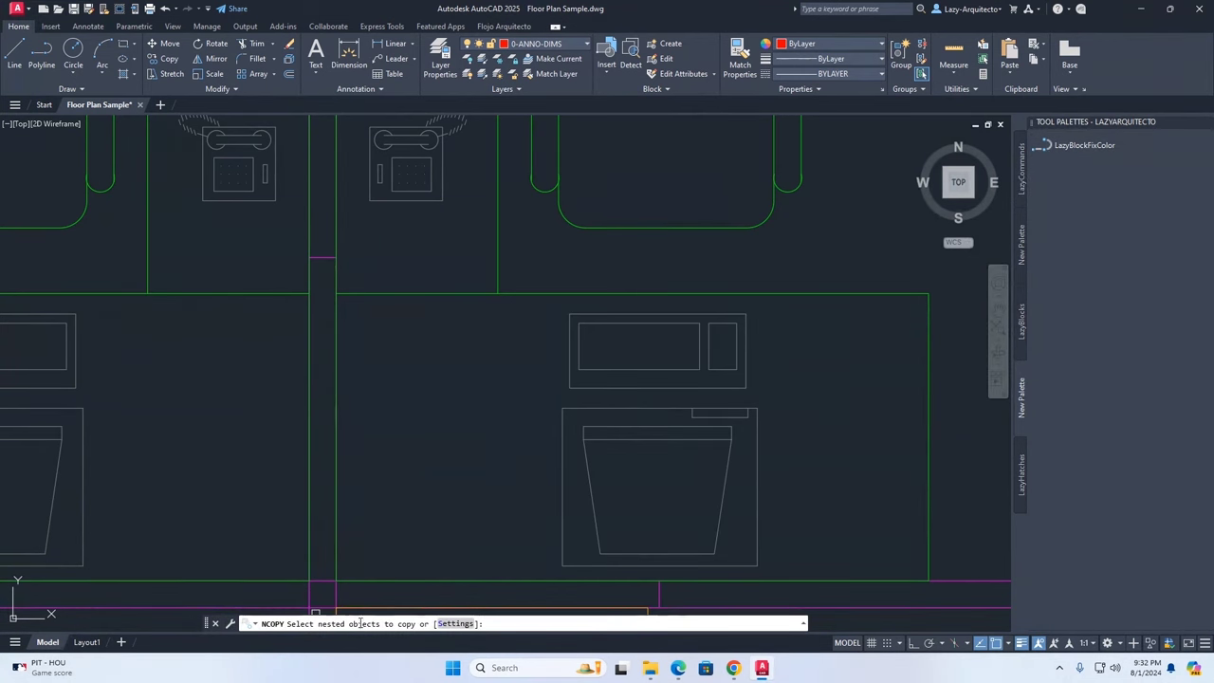
left_click(644, 432)
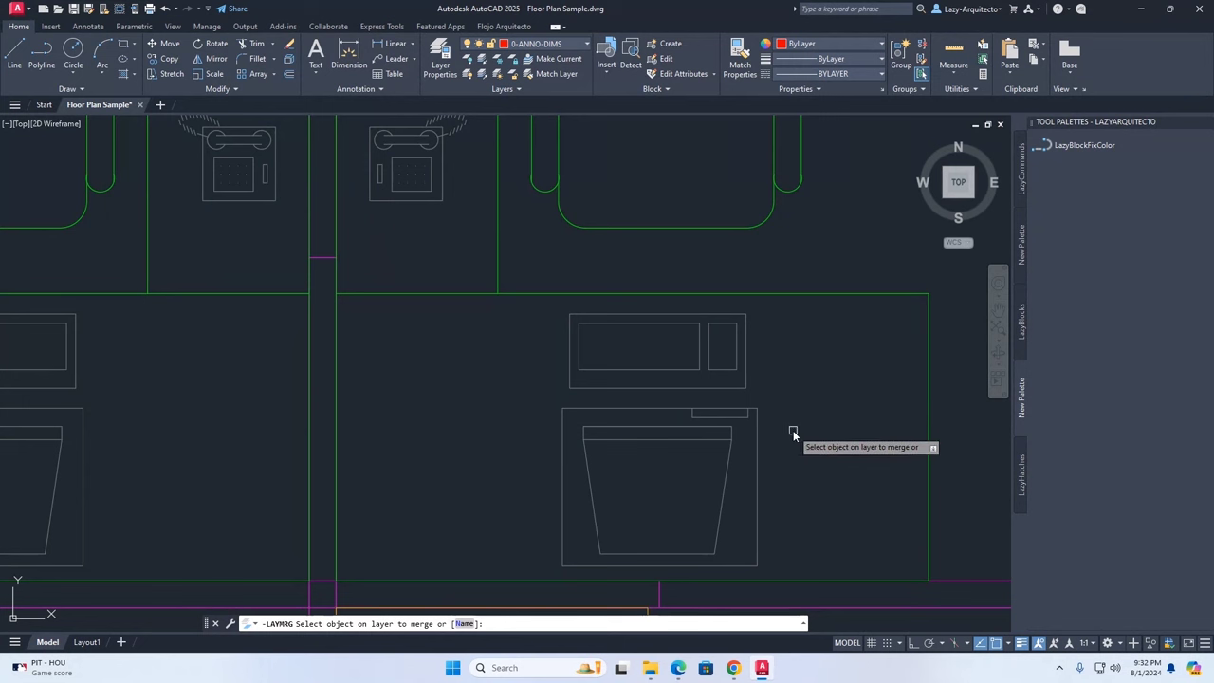
type("L")
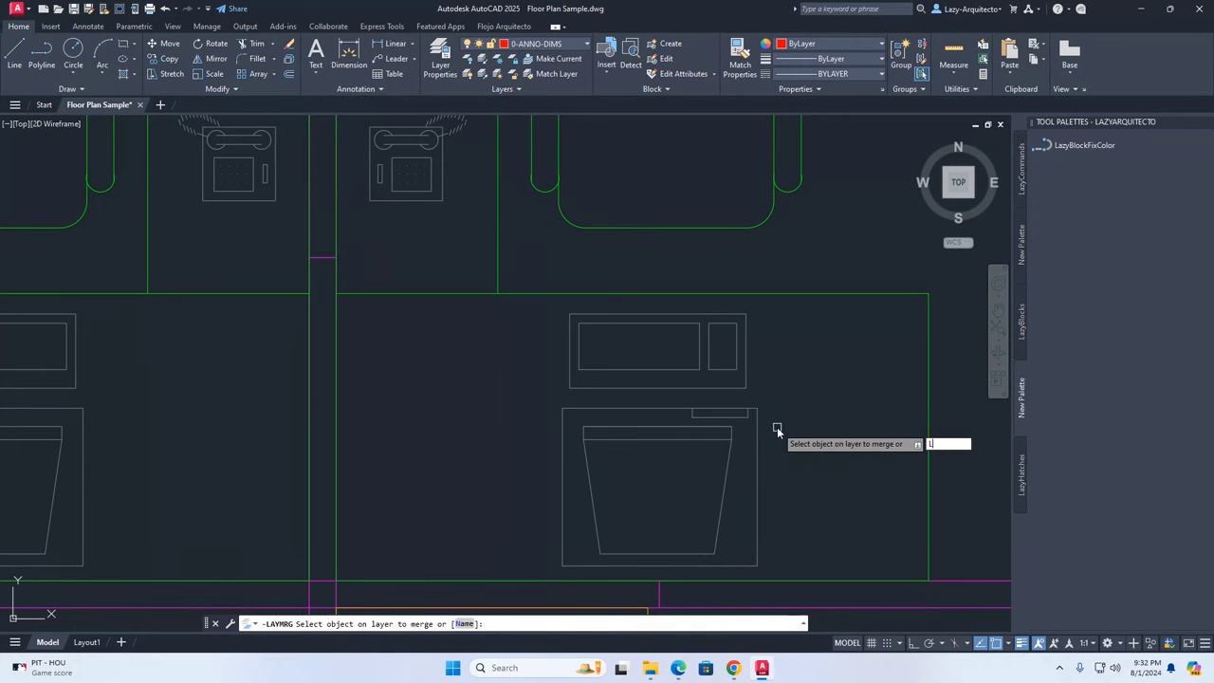
key("Return")
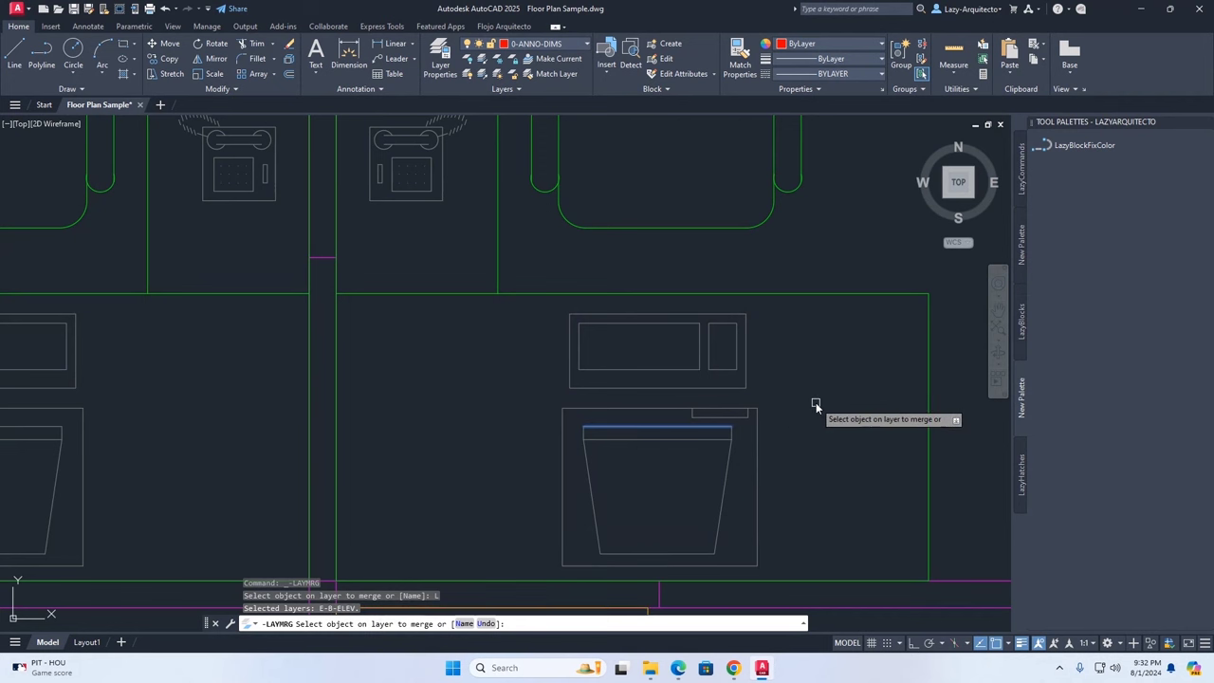
key("Return")
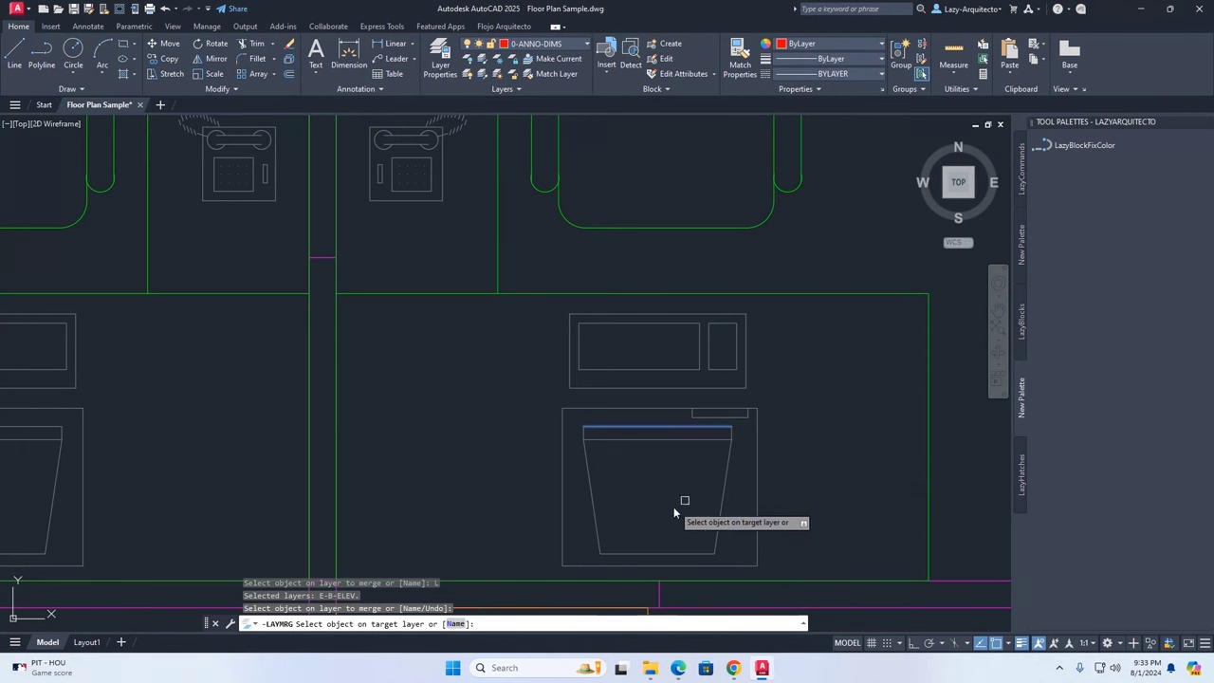
Name layer 0 as the merge target for E-B-ELEV.
type("N")
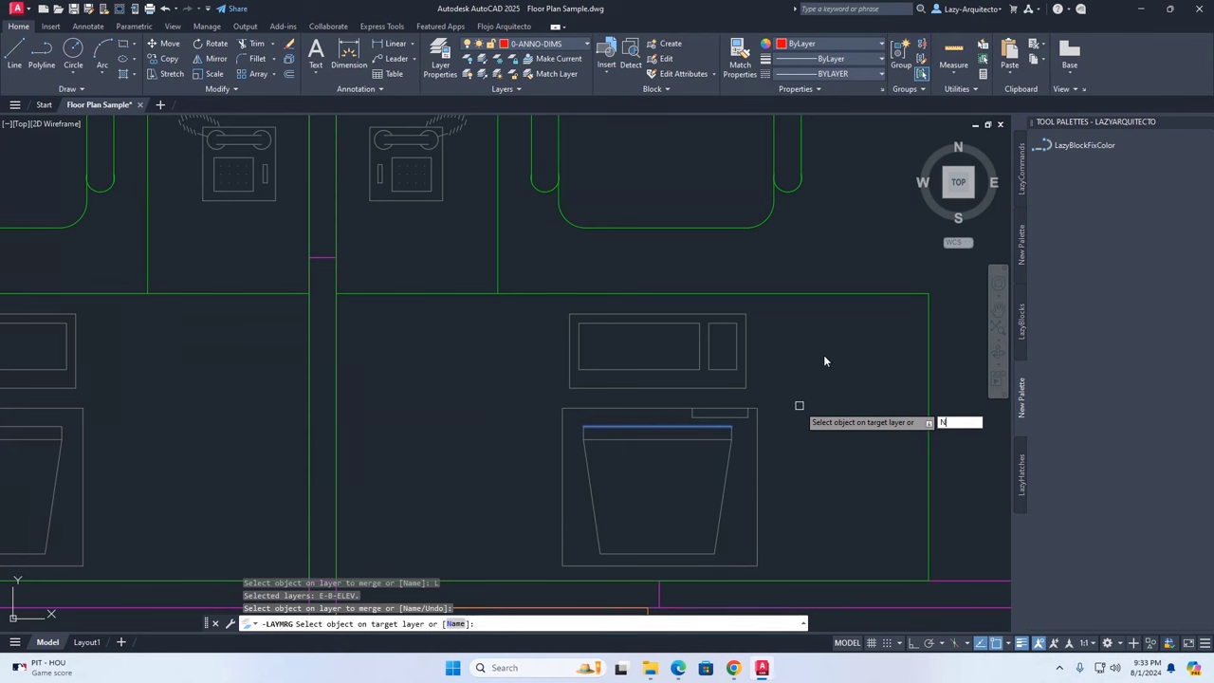
key("Return")
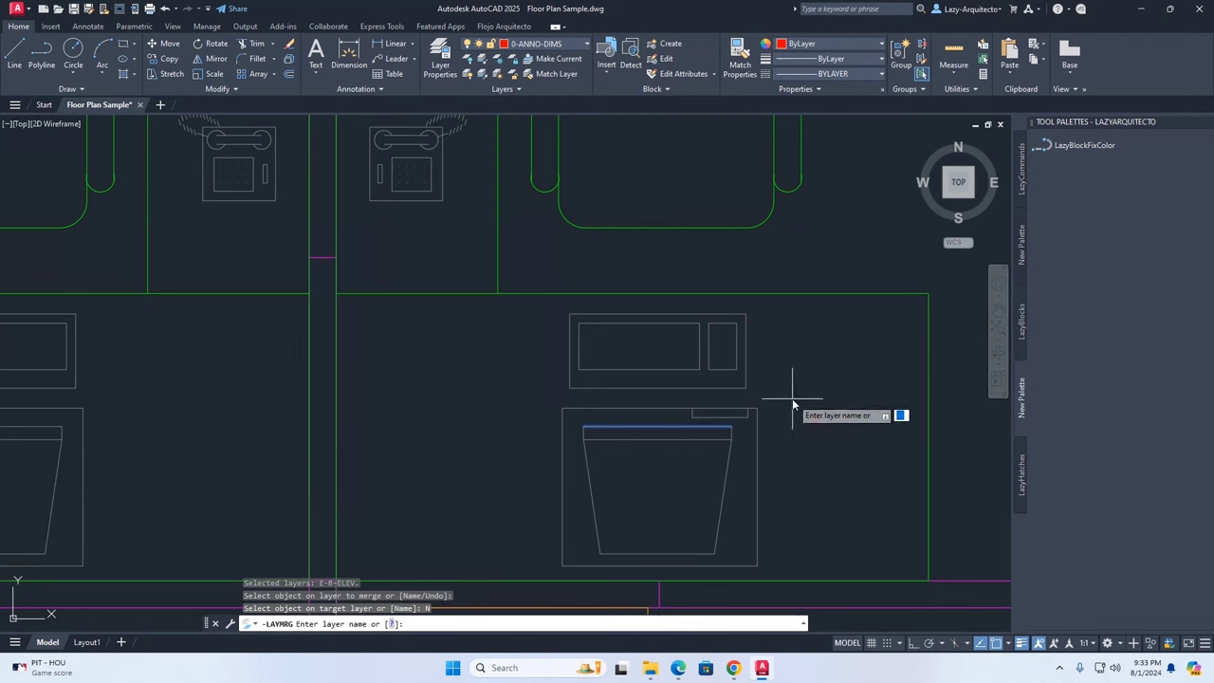
type("0")
key("Return")
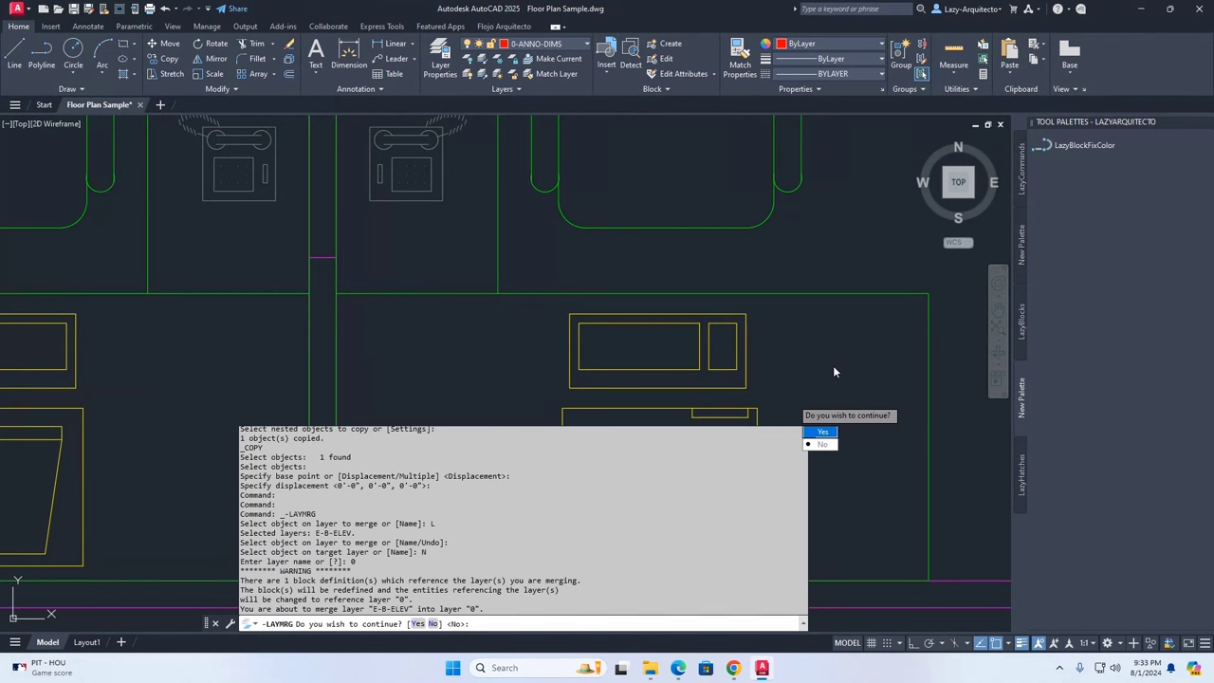
Confirm merging E-B-ELEV into layer 0, then recentre on the now-yellow desk fixtures.
type("Y")
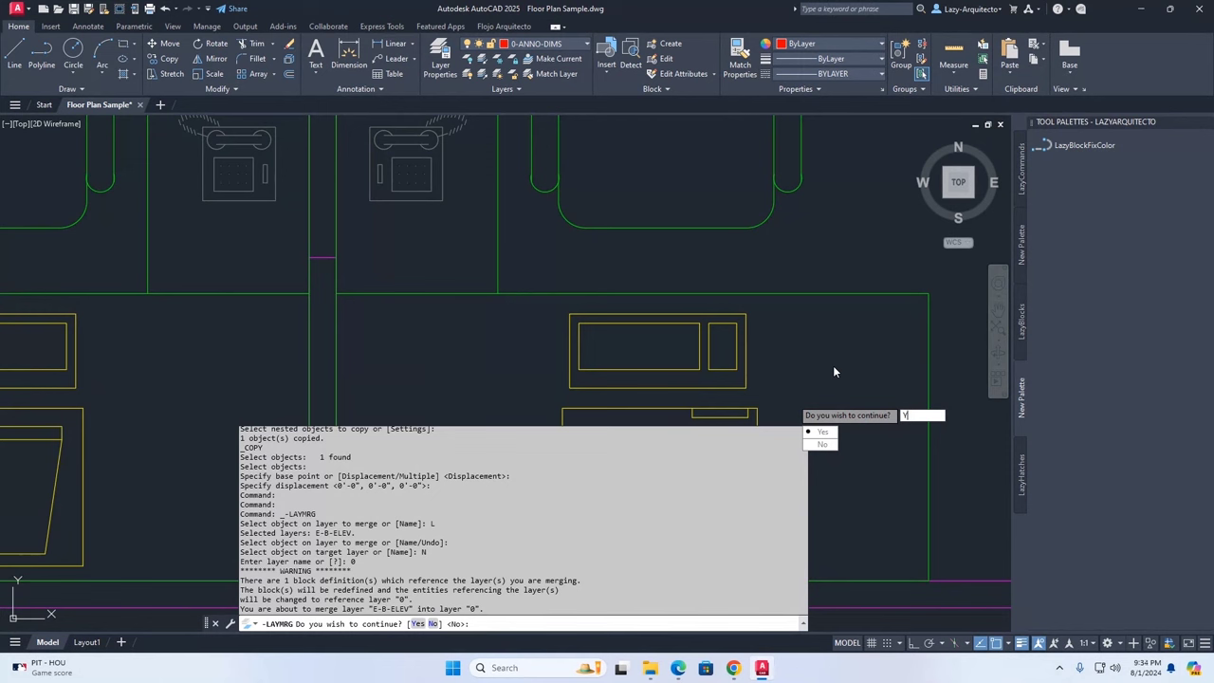
key("Return")
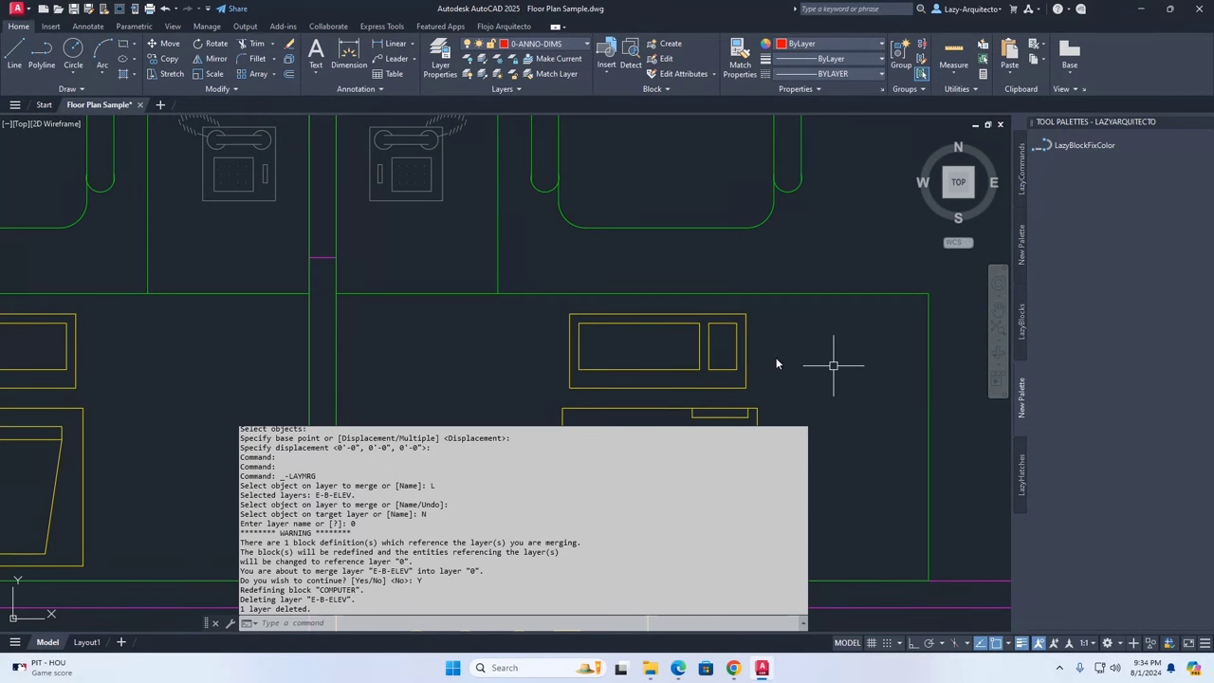
mouse_move(821, 360)
middle_mouse_down()
mouse_move(780, 374)
mouse_move(762, 328)
middle_mouse_up()
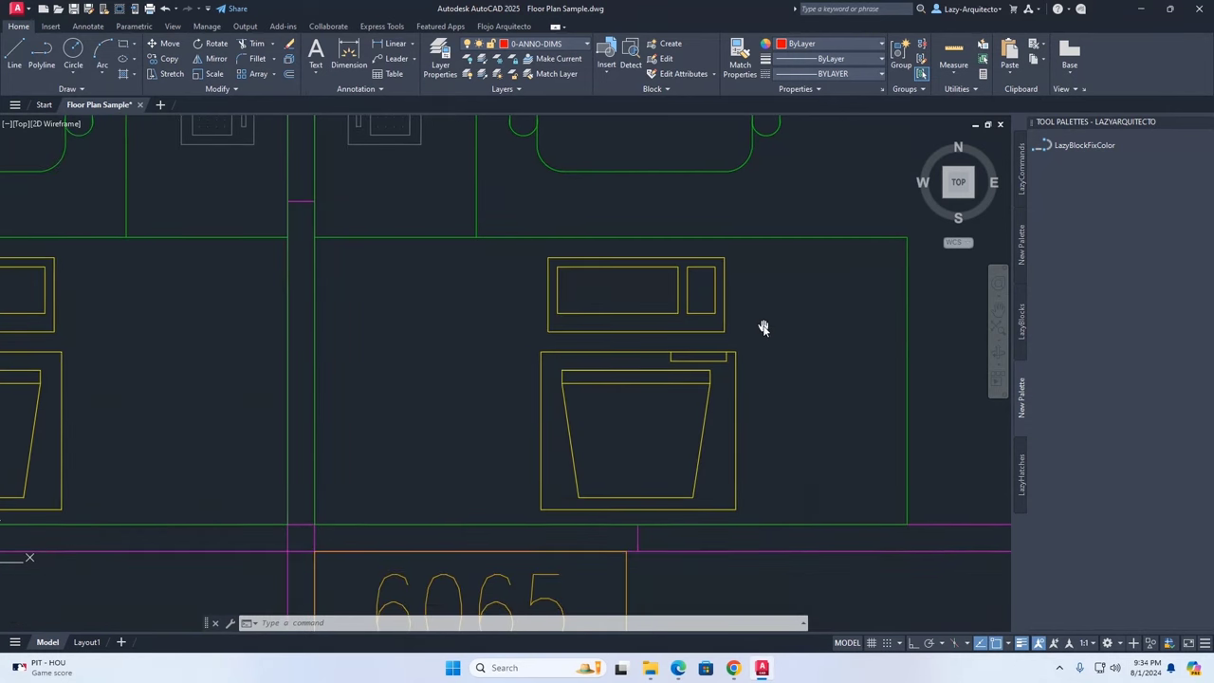
Select the computer block at the right desk to check its layer.
left_click(577, 318)
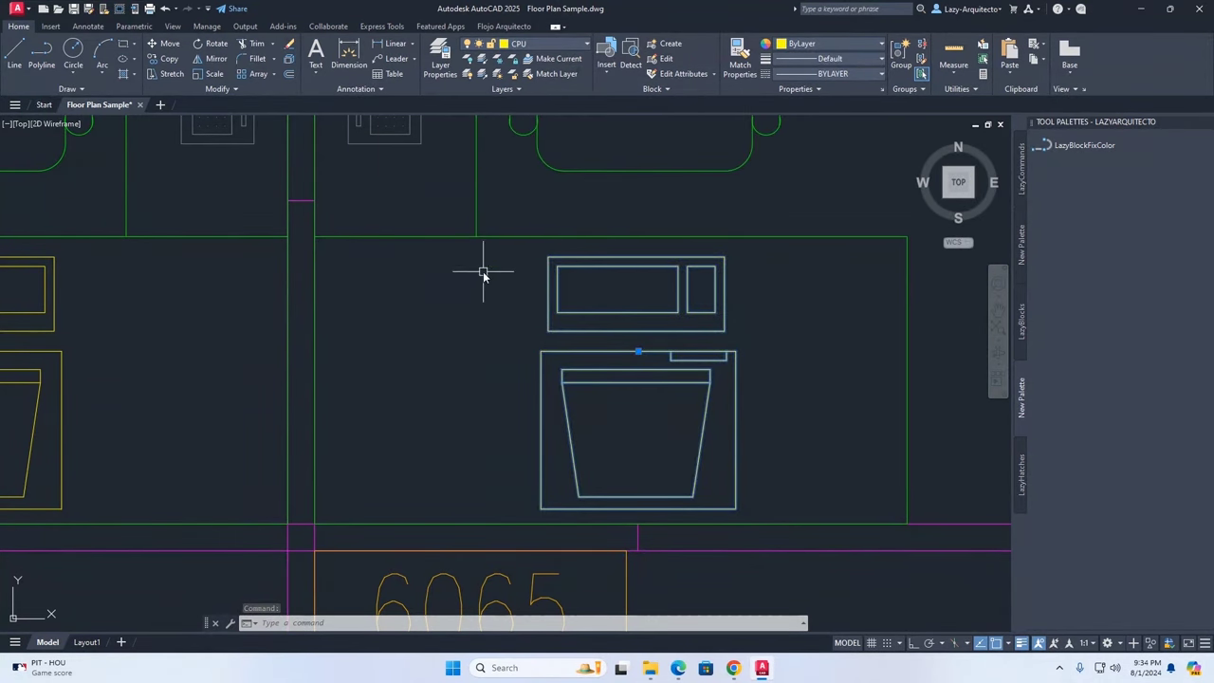
key("Escape")
scroll(466, 312, "down", 3)
left_click(517, 282)
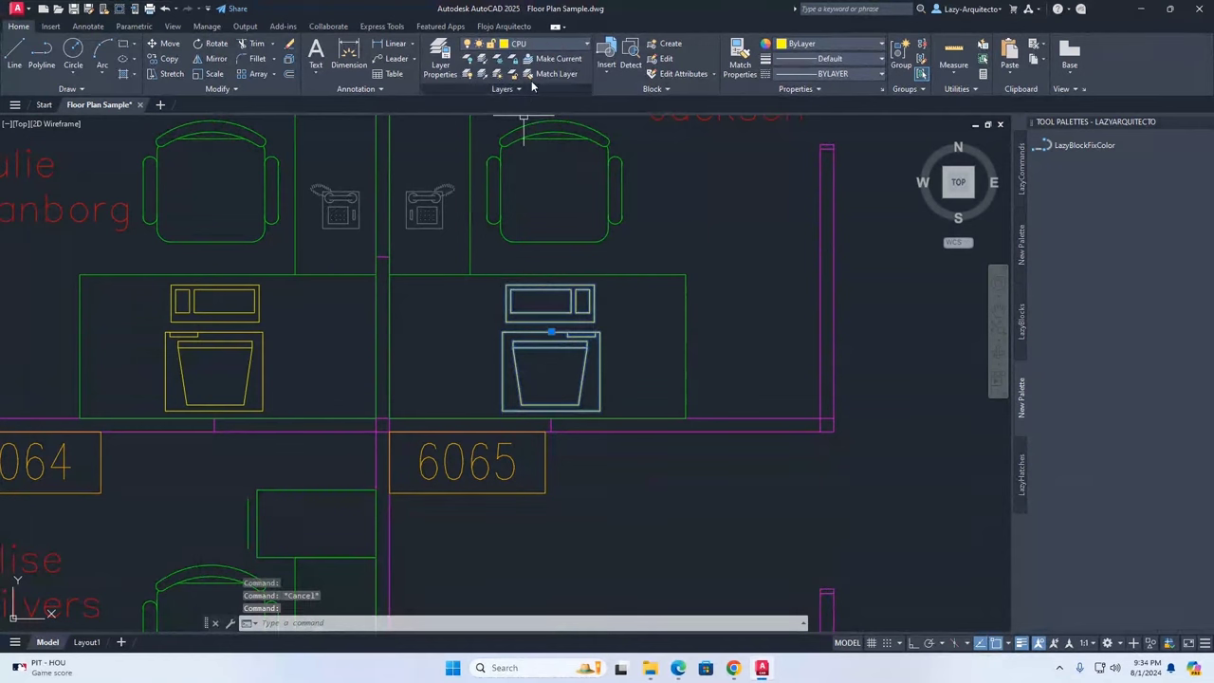
key("Escape")
left_click(563, 330)
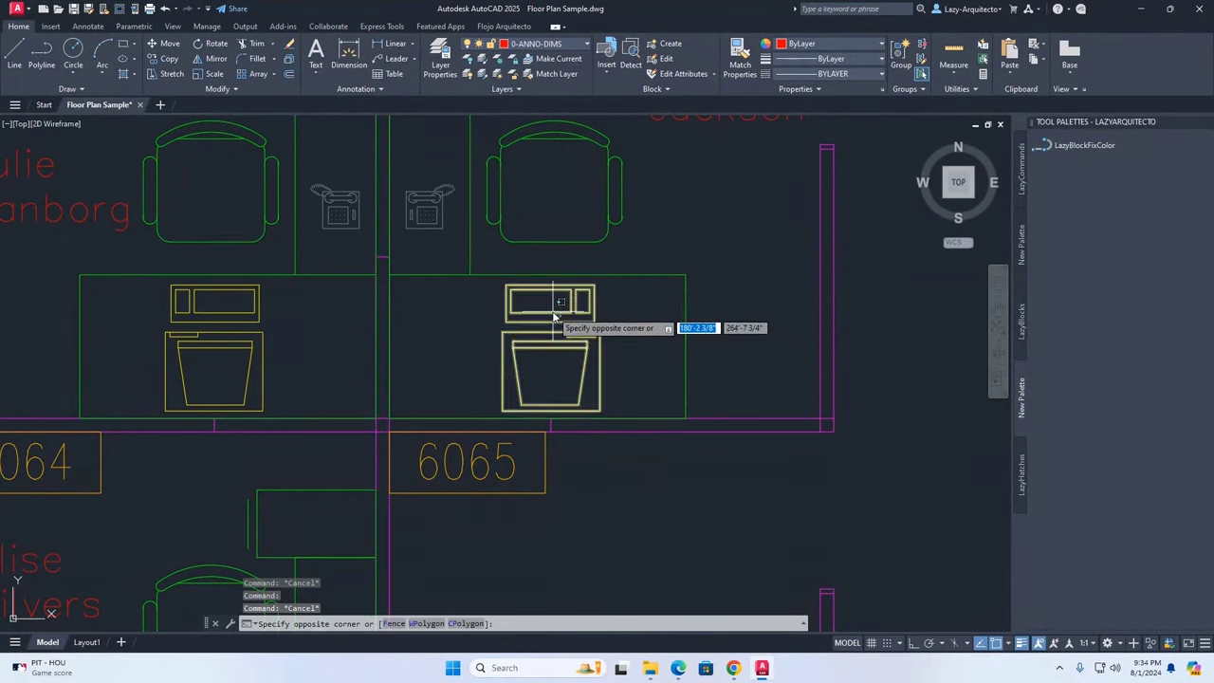
left_click(561, 326)
Set the CPU layer colour to cyan from the Layer dropdown and inspect the desks.
left_click(570, 48)
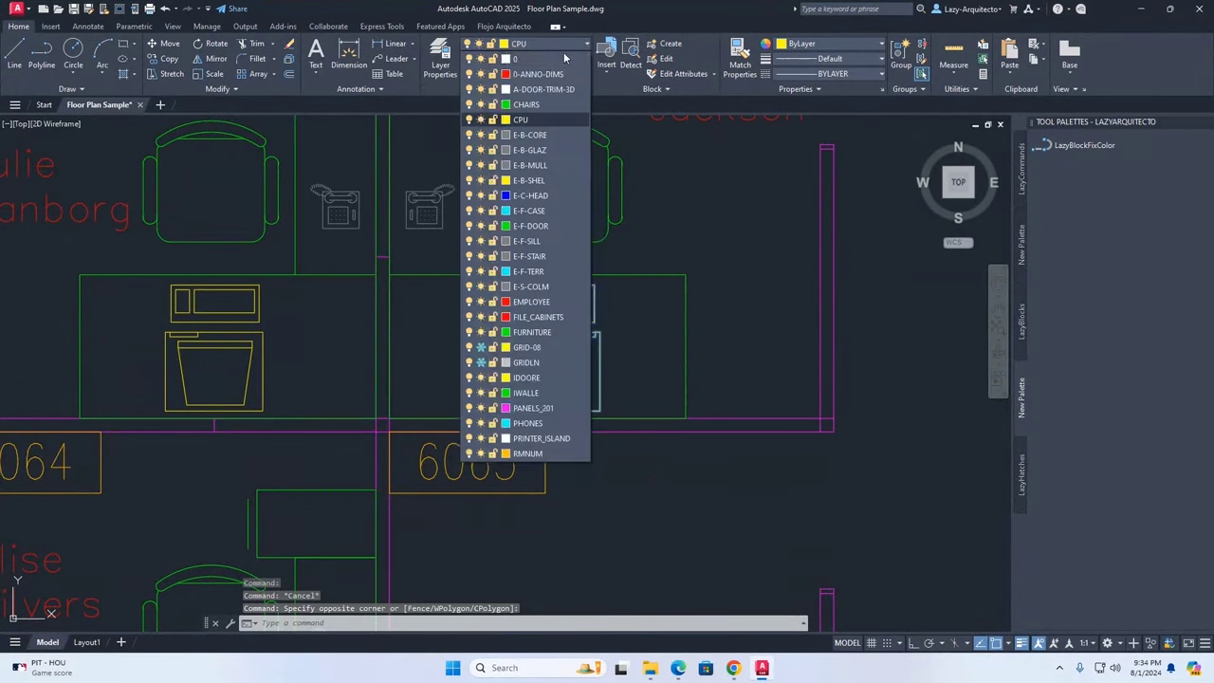
left_click(505, 120)
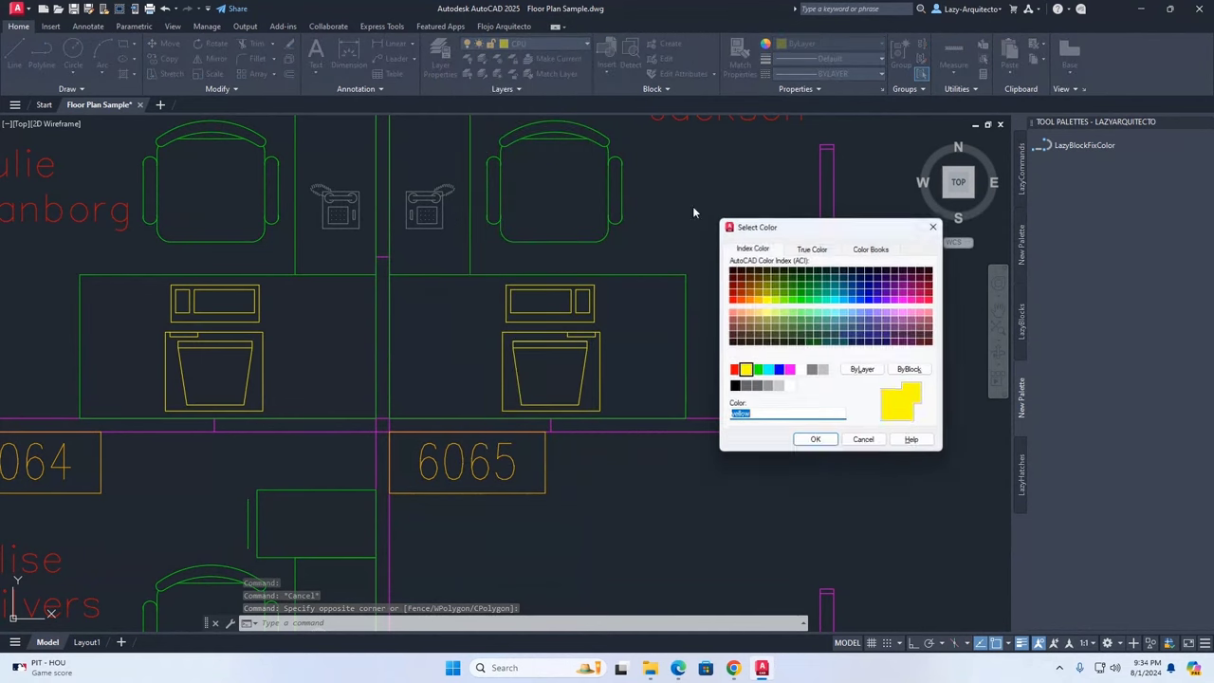
left_click(768, 371)
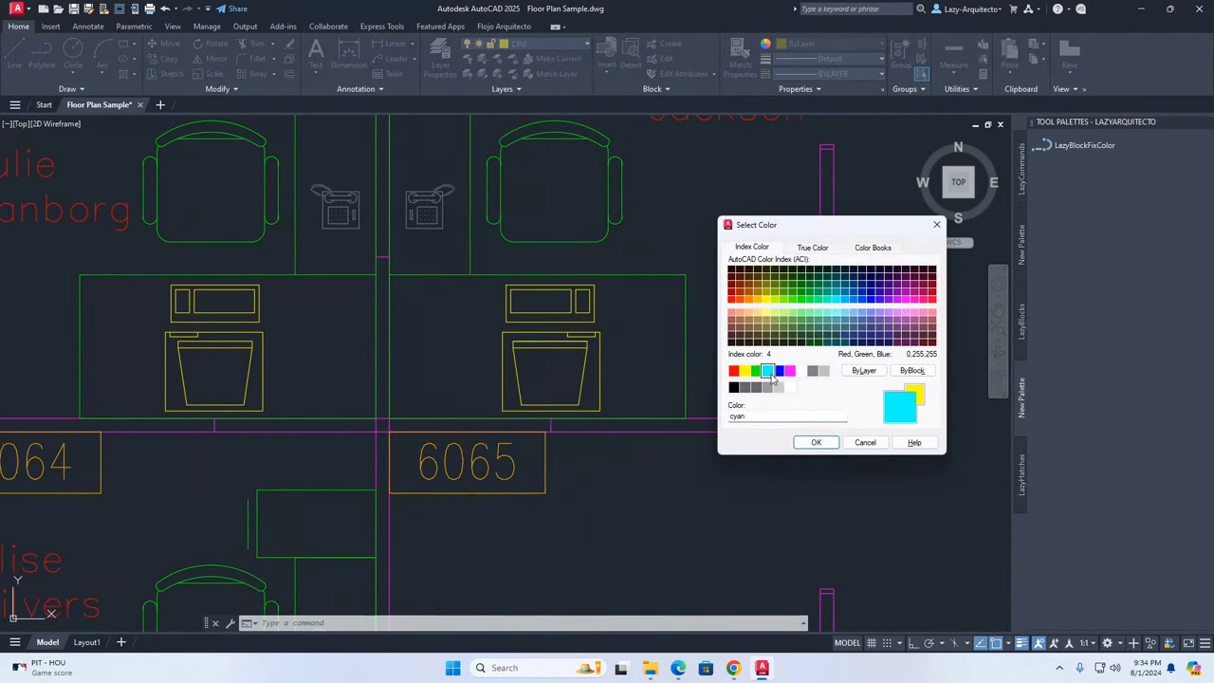
left_click(816, 442)
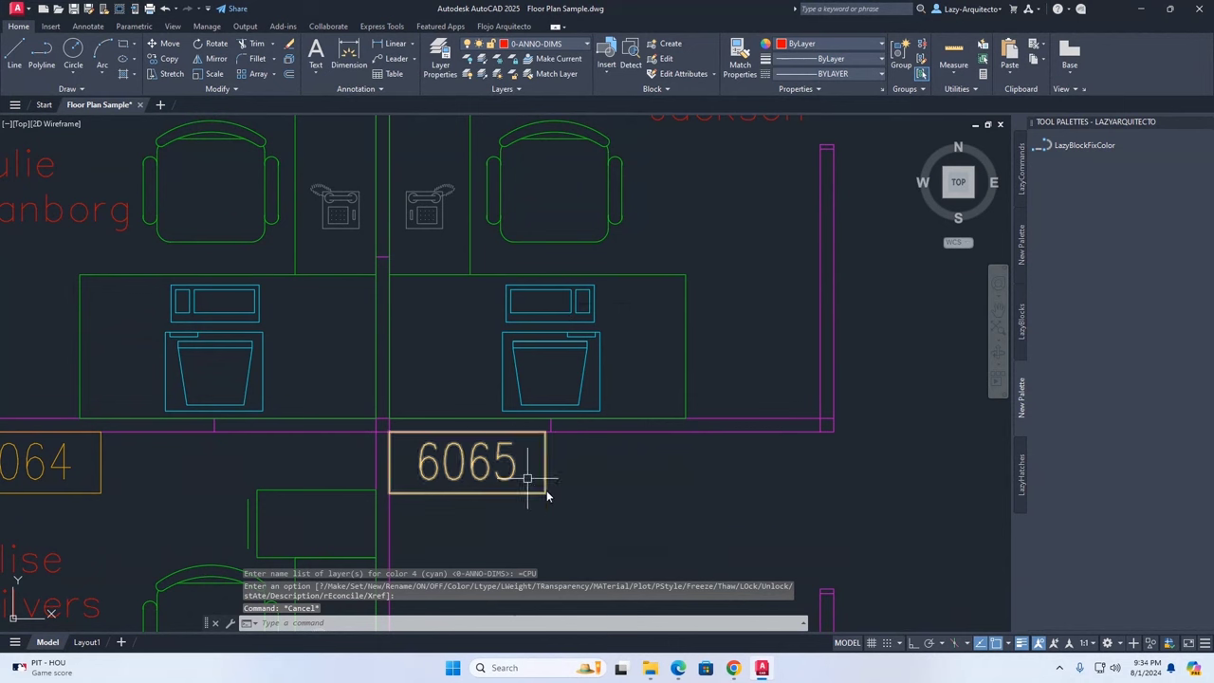
scroll(502, 338, "up", 3)
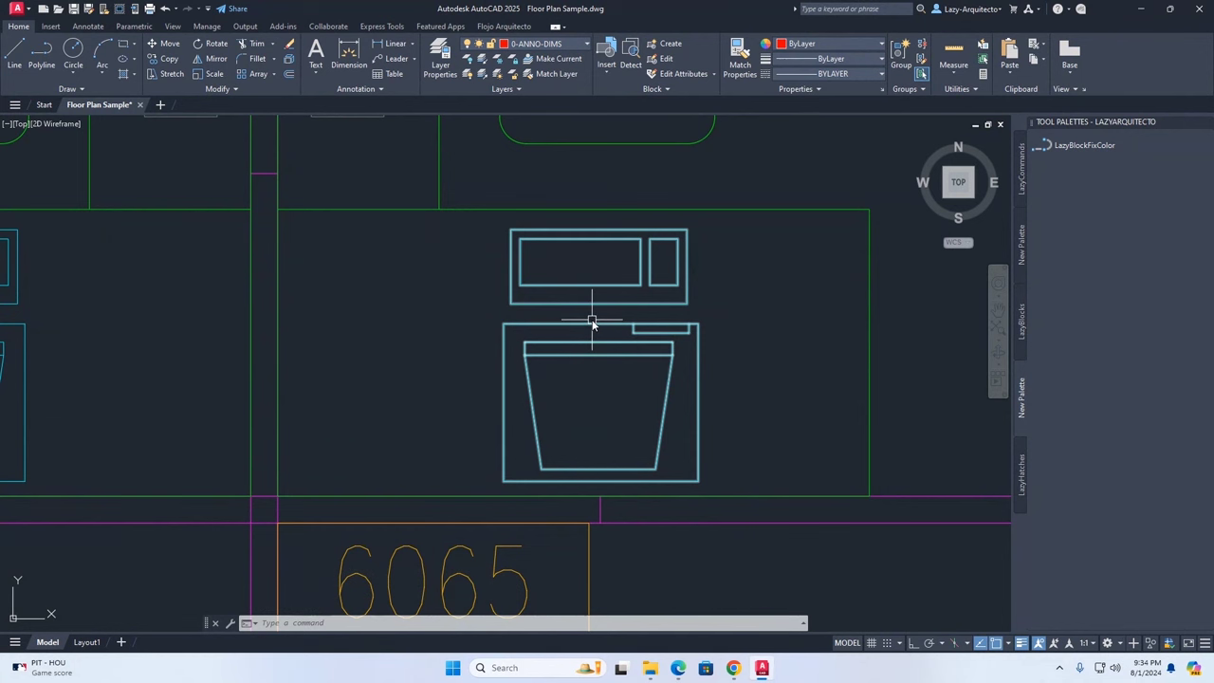
scroll(594, 372, "down", 3)
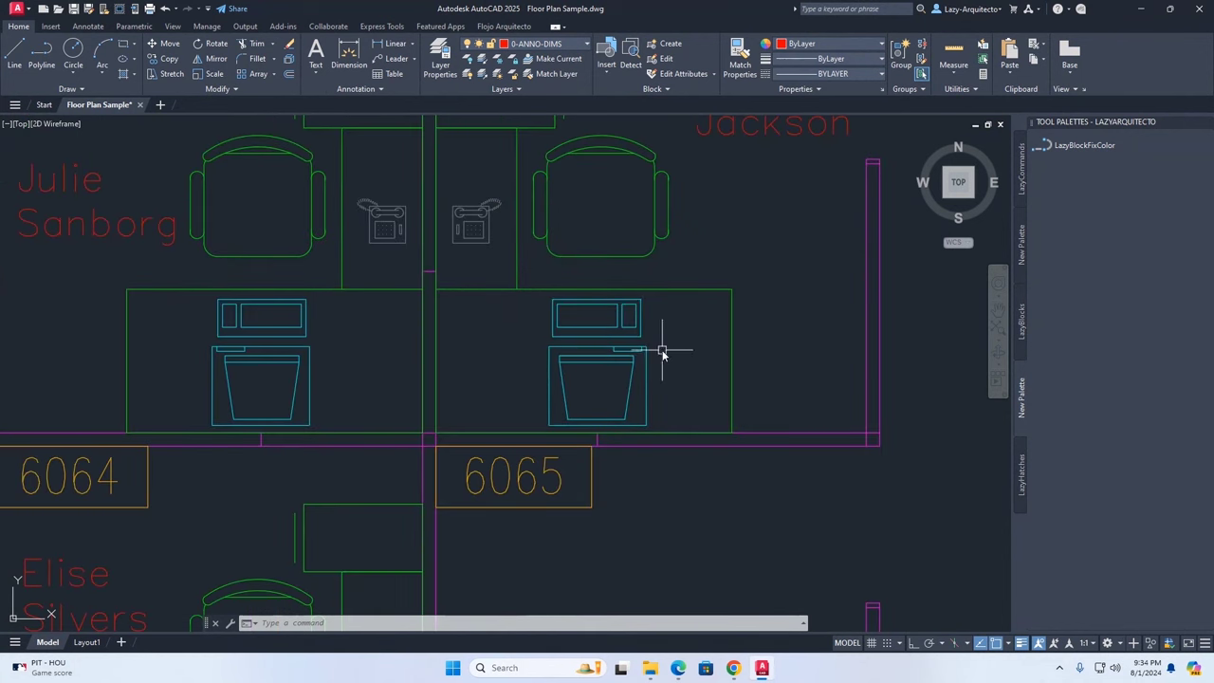
middle_click_drag(662, 353, 664, 361)
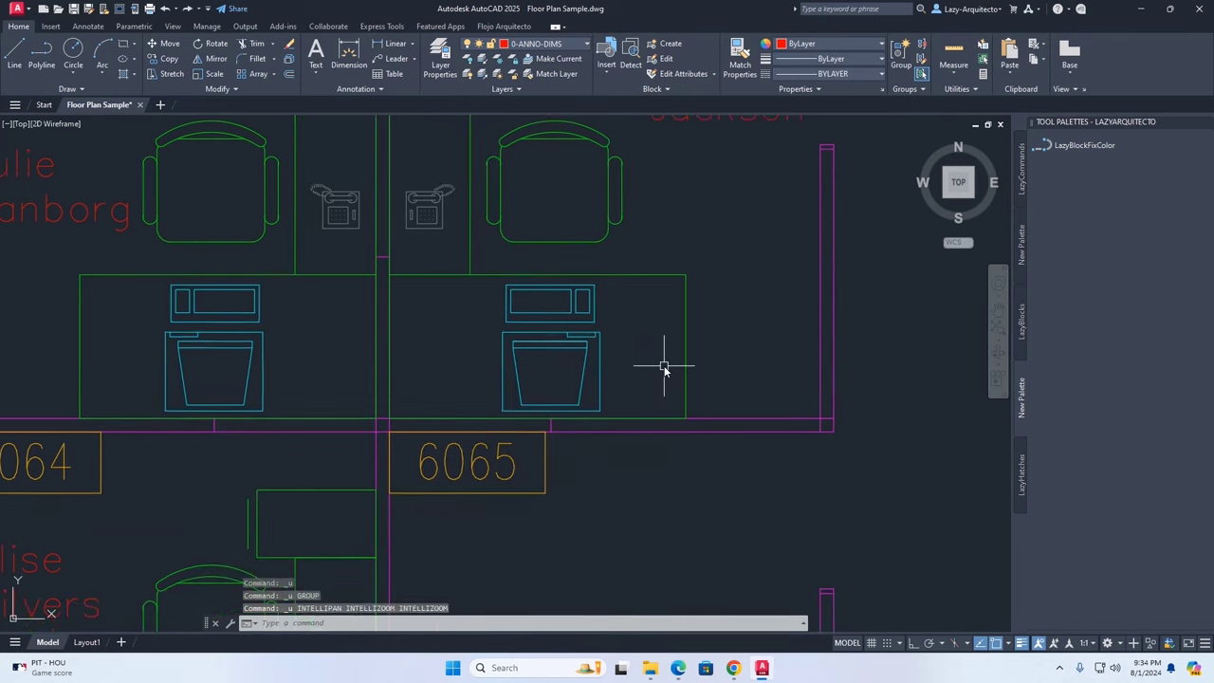
scroll(664, 365, "up", 3)
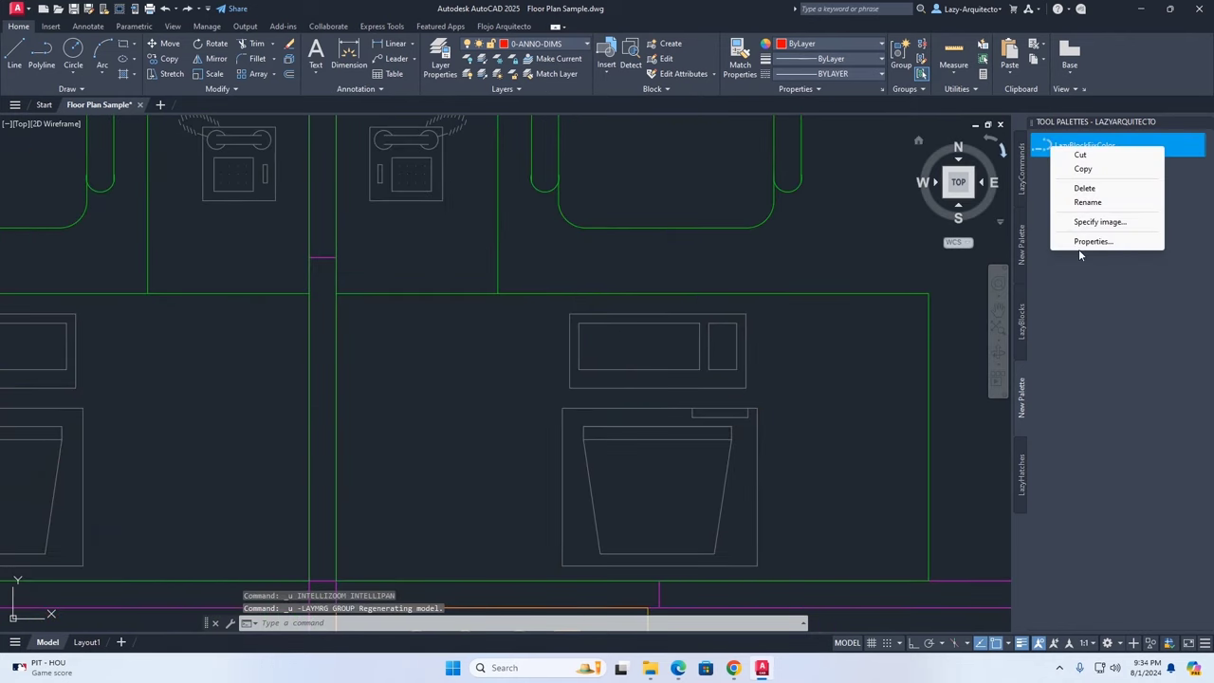
Append L;; after _-LAYMRG; in LazyBlockFixColor's command string.
left_click(1082, 242)
left_click(731, 324)
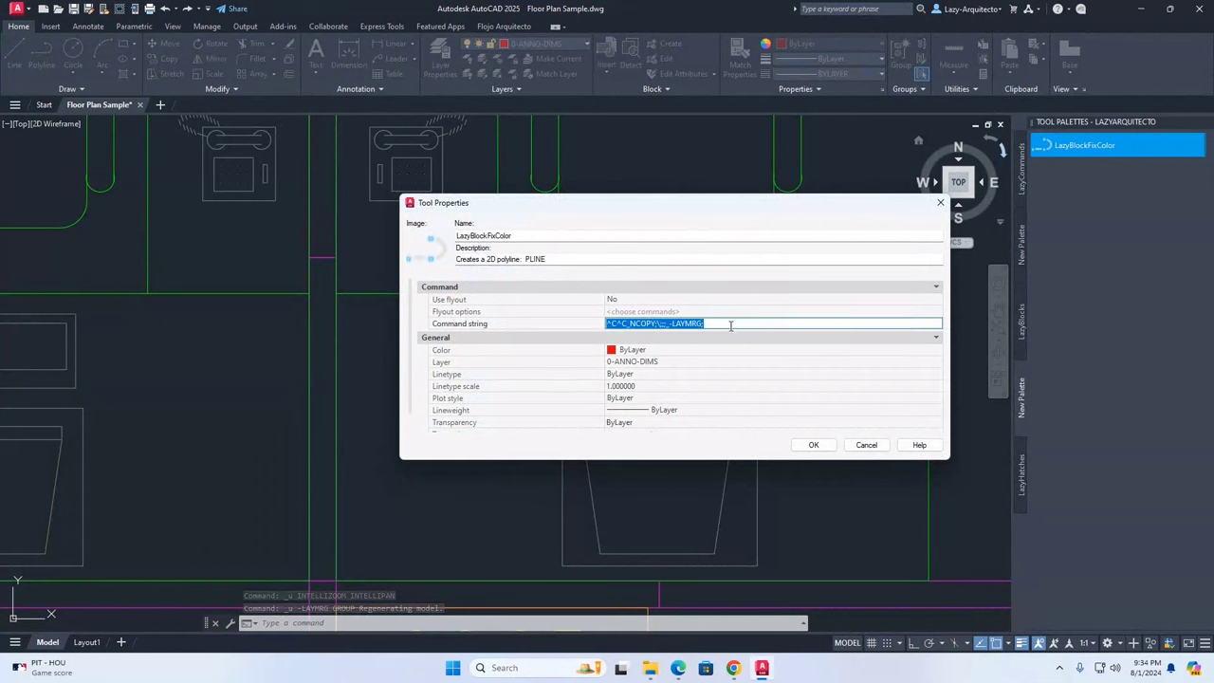
left_click(723, 323)
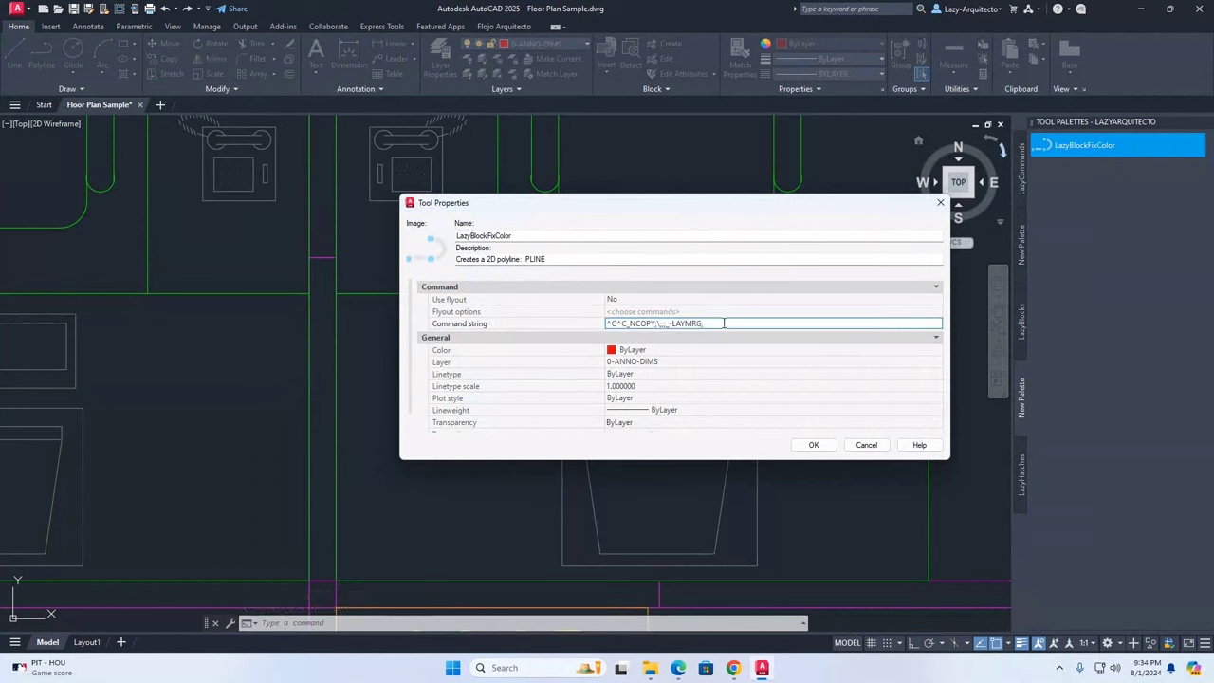
left_click_drag(724, 323, 672, 324)
left_click(712, 323)
type("L;;")
left_click_drag(743, 209, 749, 151)
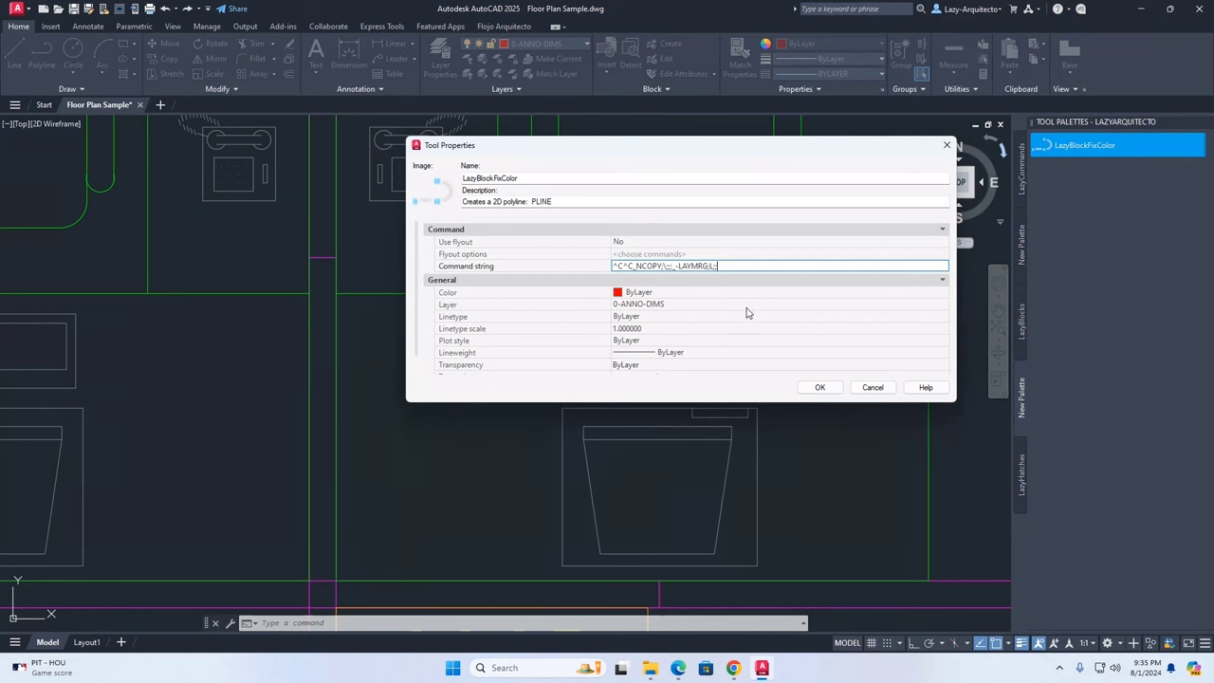
Finish the command string with N;0; so it merges into layer 0, and save.
type("N;")
left_click_drag(727, 266, 718, 267)
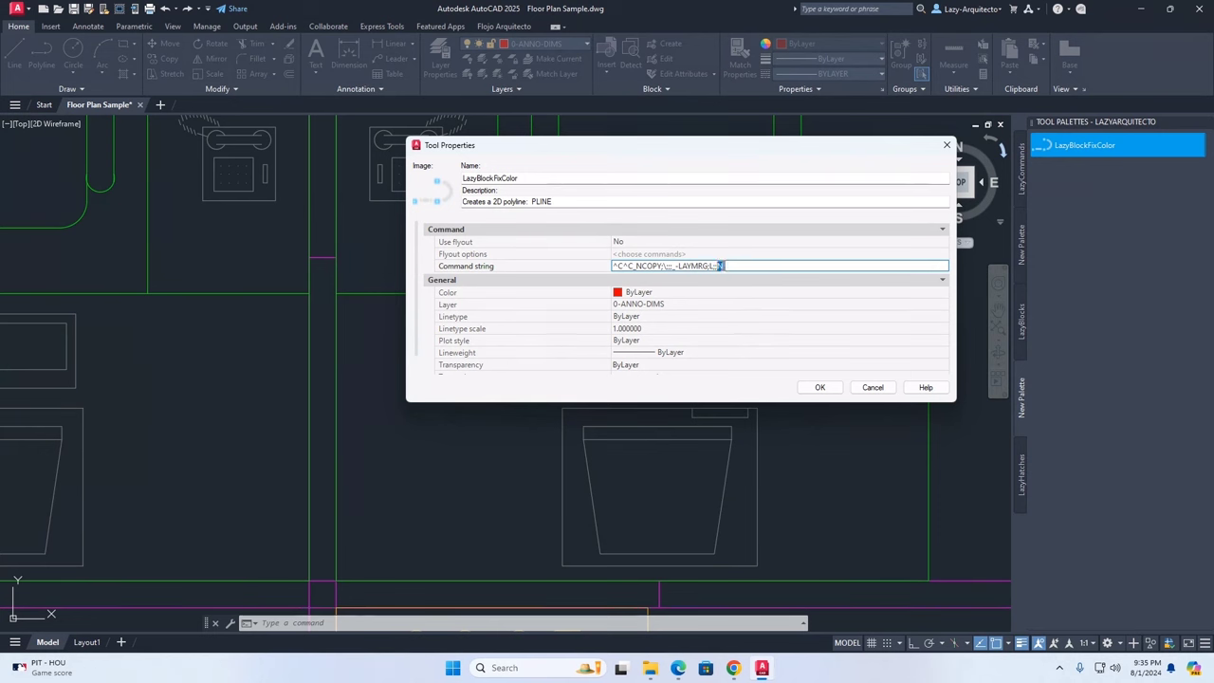
left_click(736, 266)
type("0")
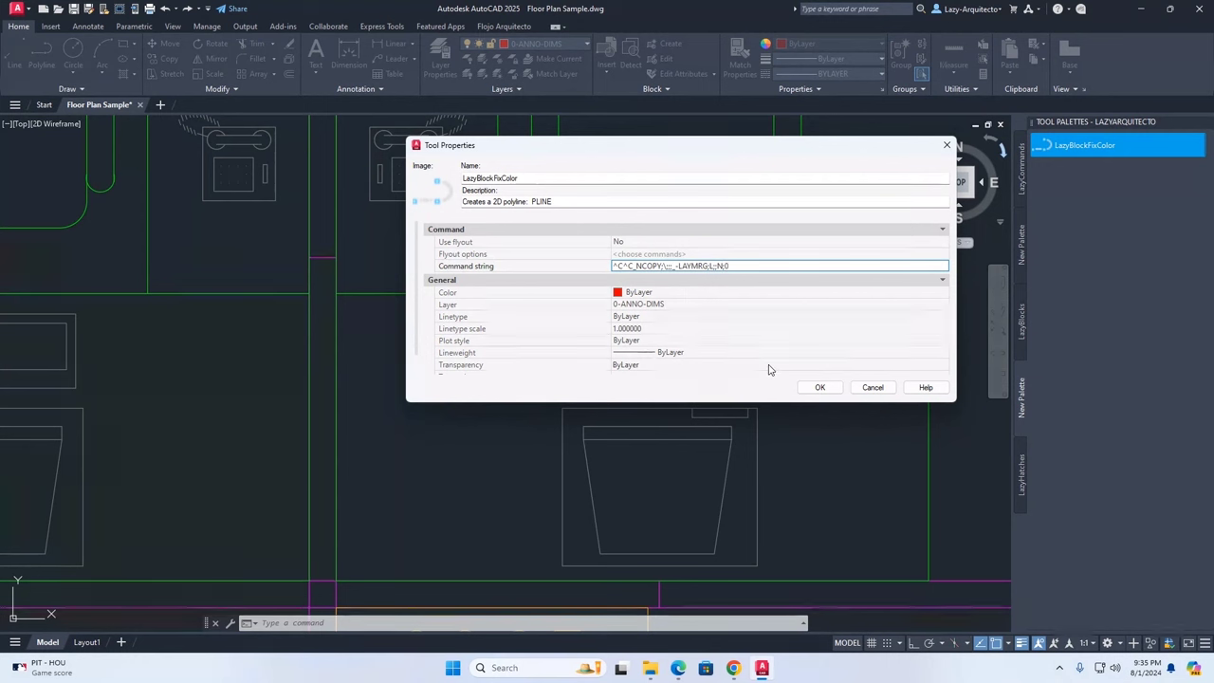
type(";Y;")
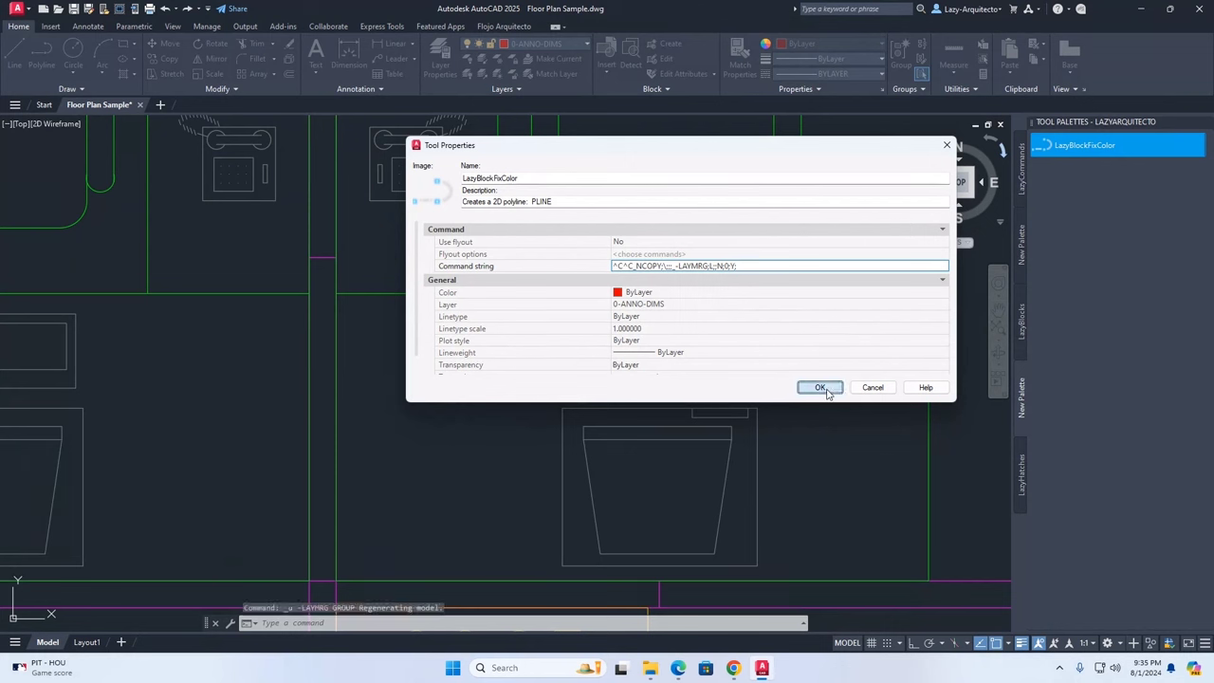
left_click(820, 387)
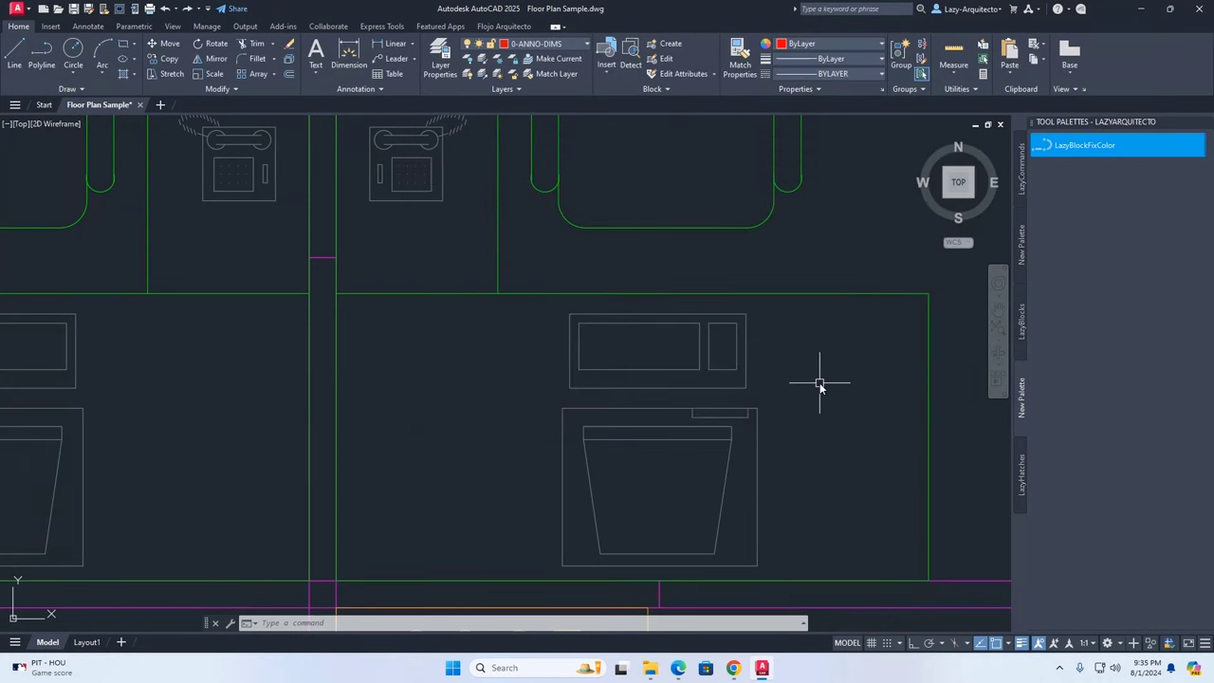
left_click(1075, 147)
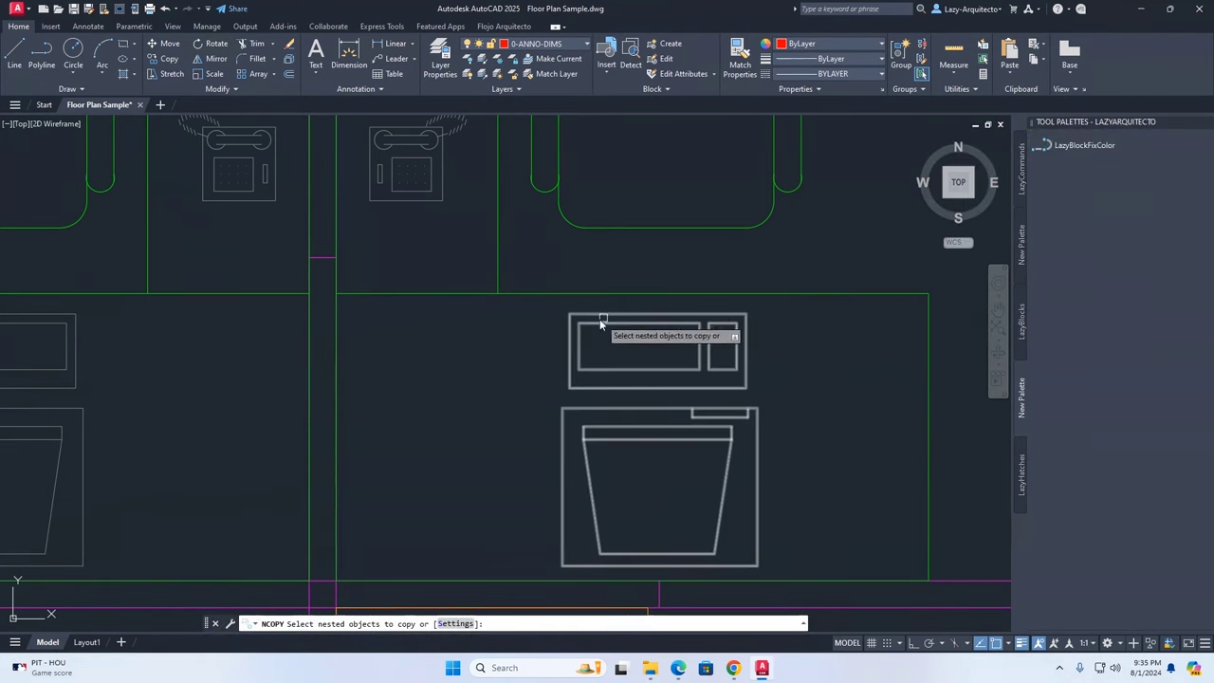
left_click(638, 435)
key("Return")
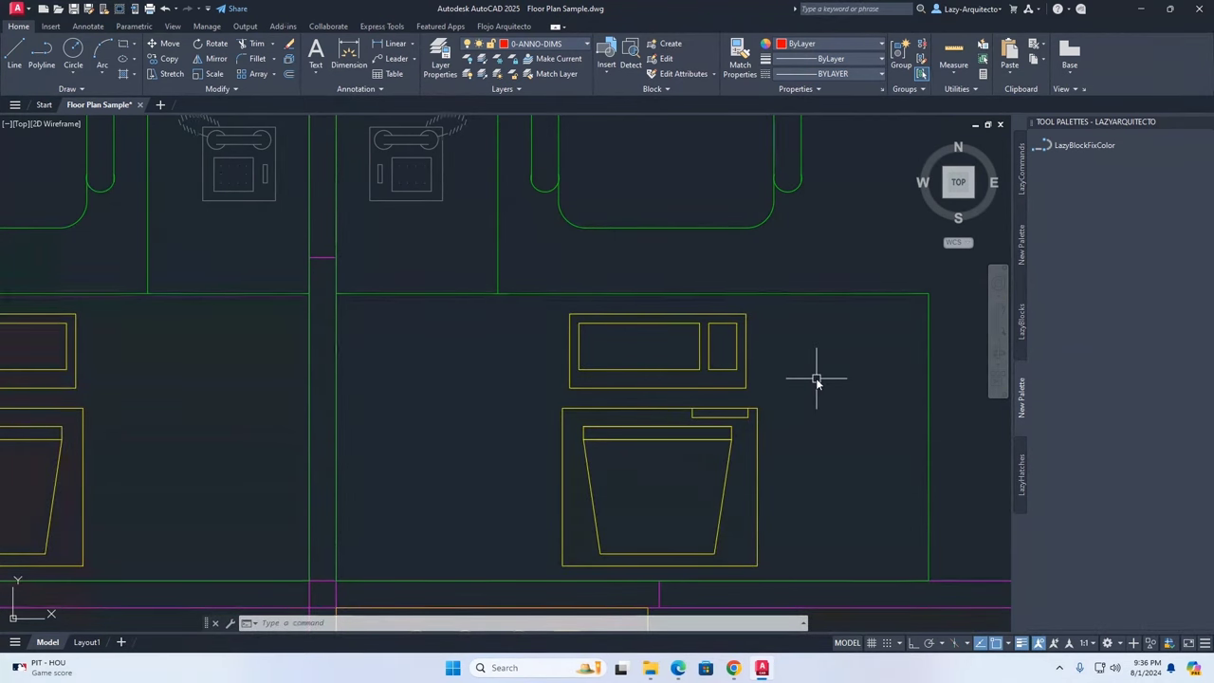
left_click(699, 331)
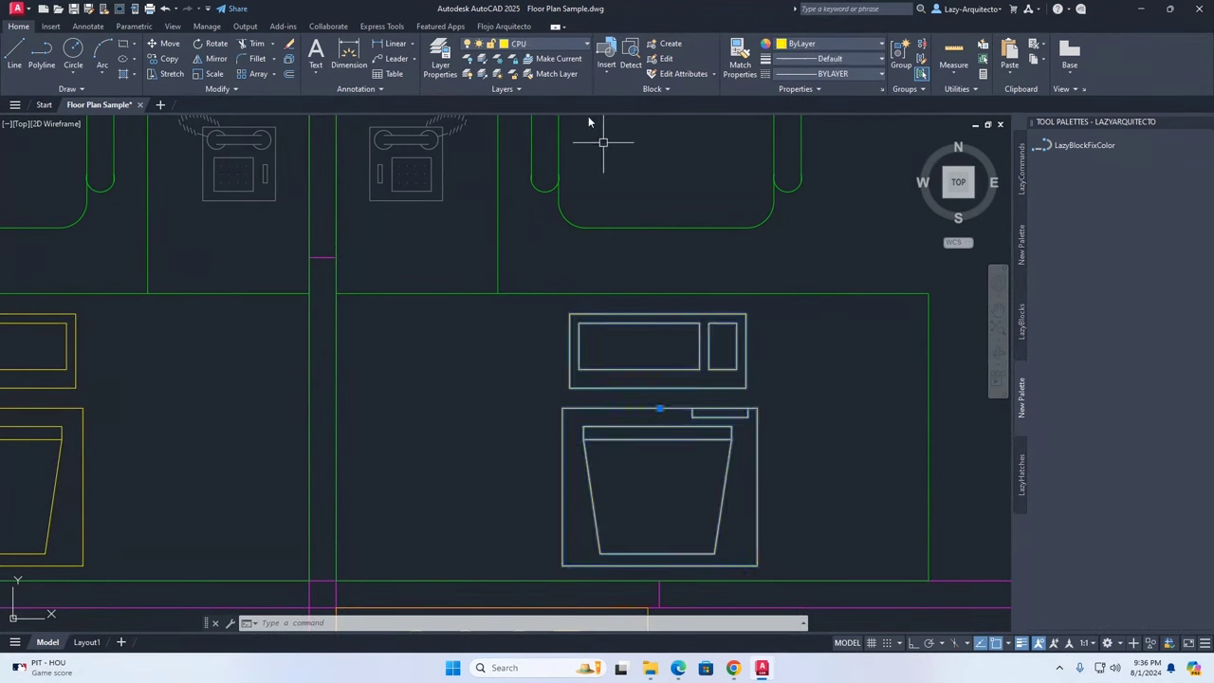
left_click(545, 45)
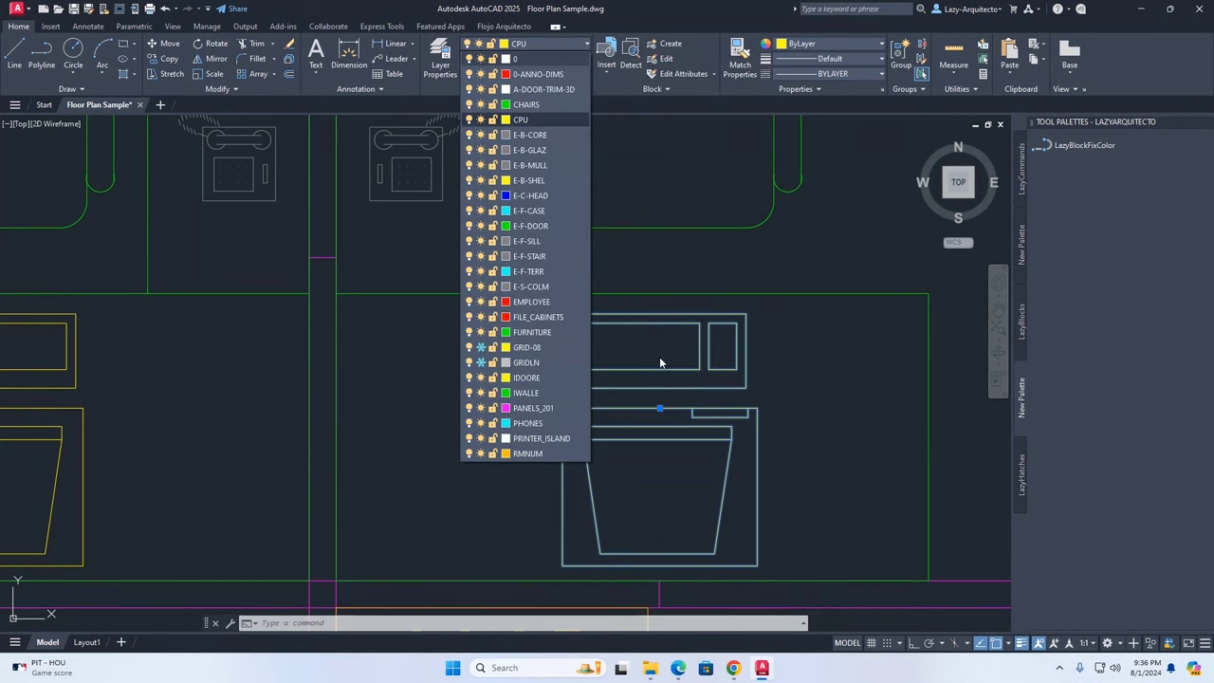
left_click(655, 365)
key("Escape")
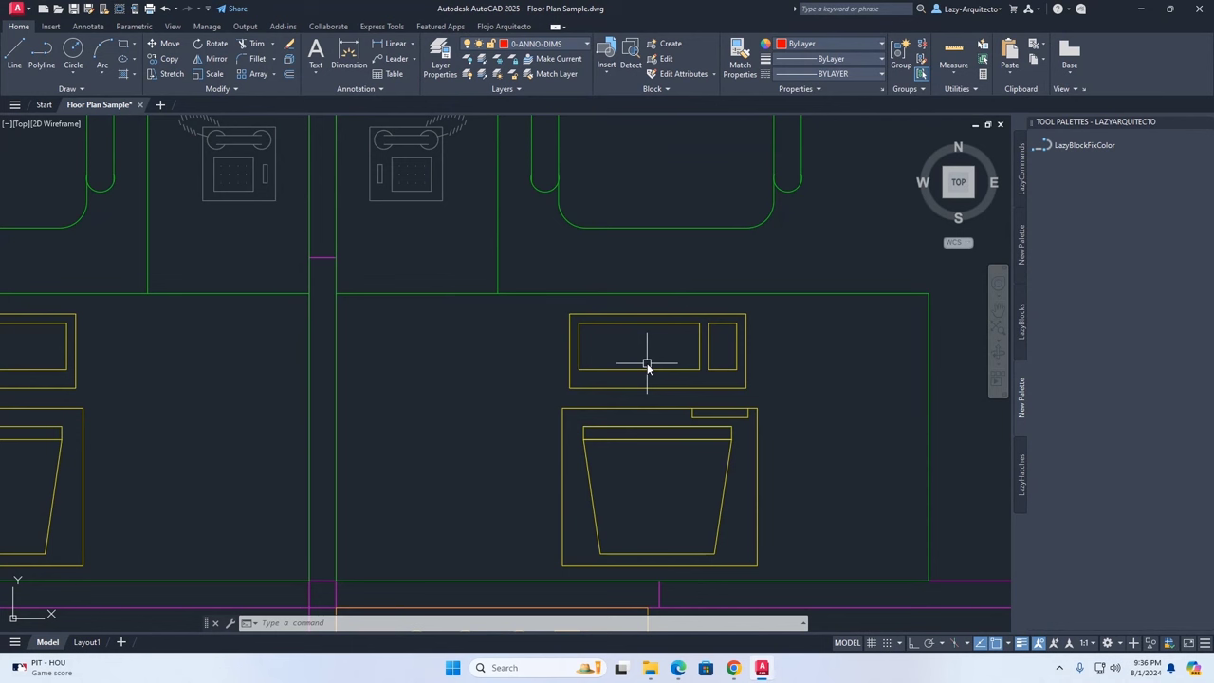
left_click(527, 390)
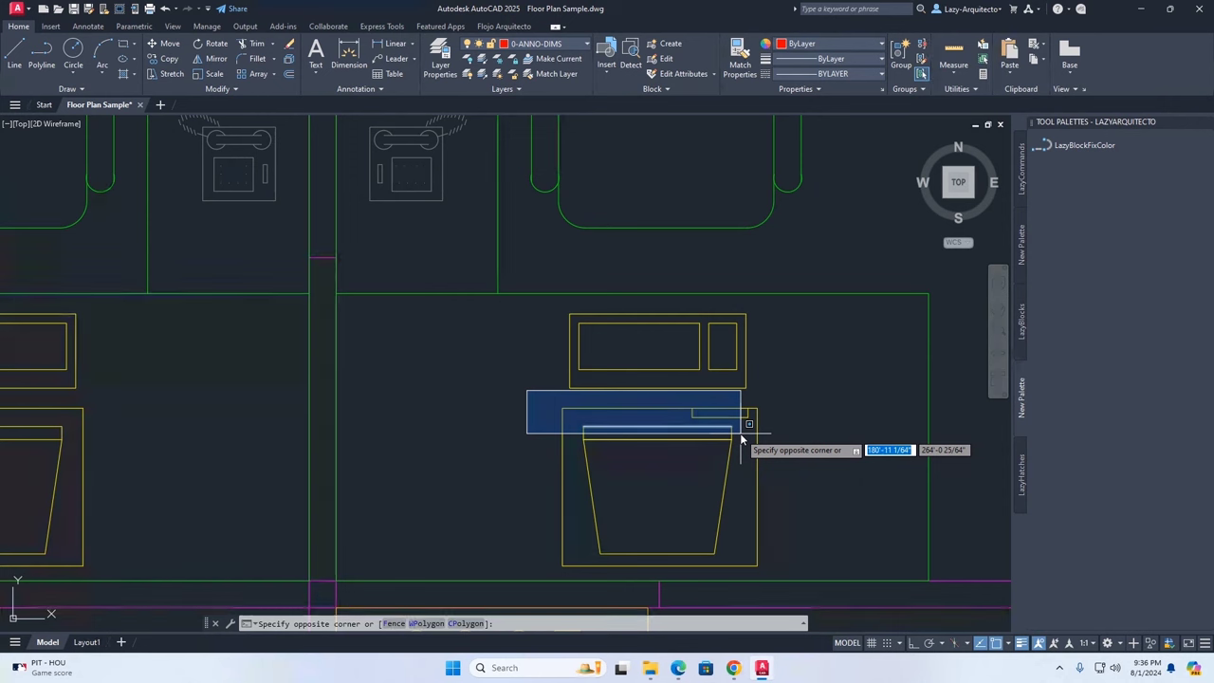
left_click(747, 437)
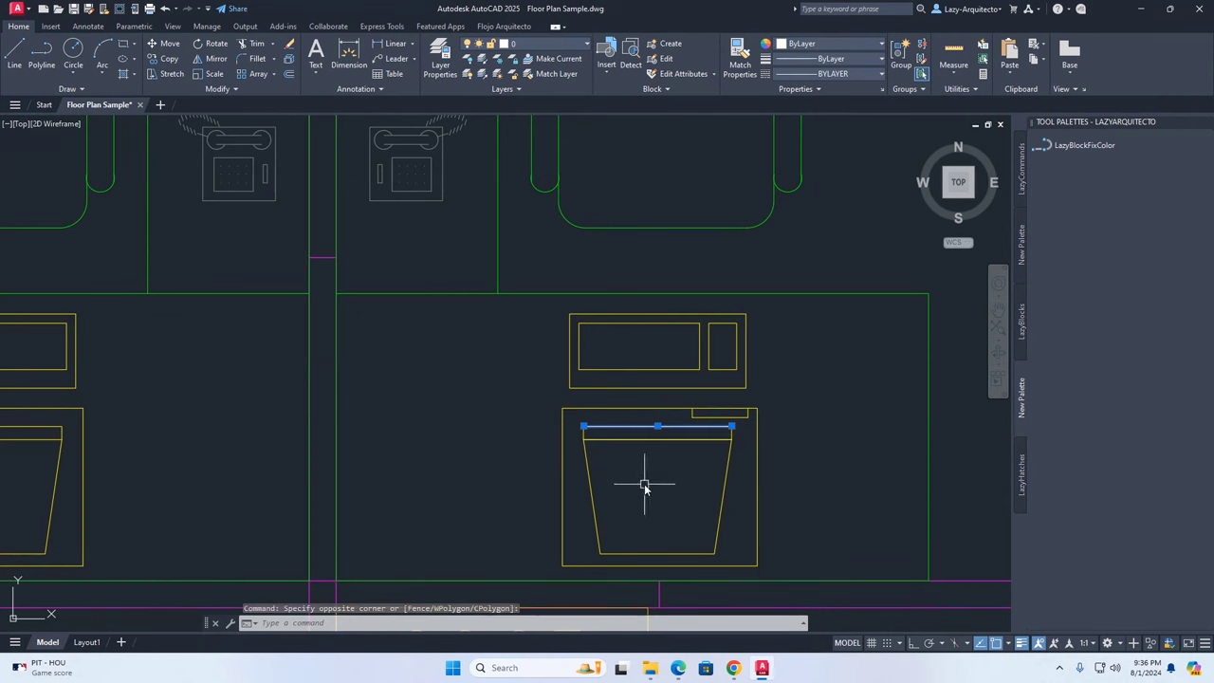
key("Delete")
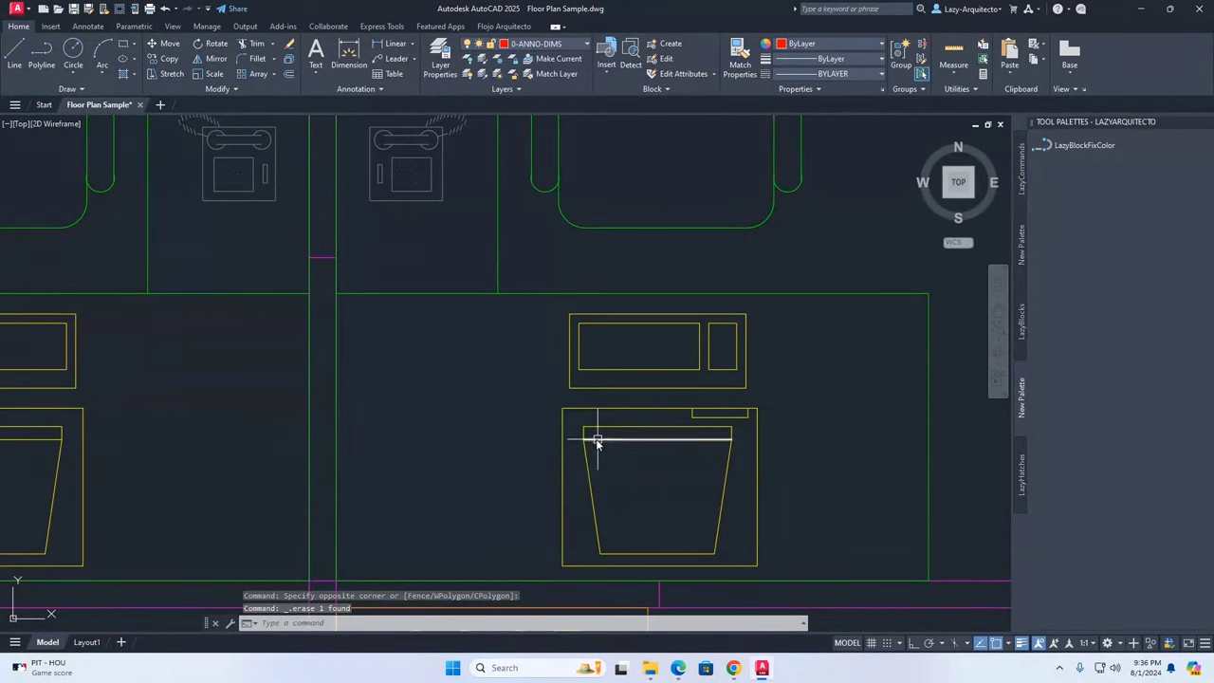
left_click(528, 434)
left_click(625, 440)
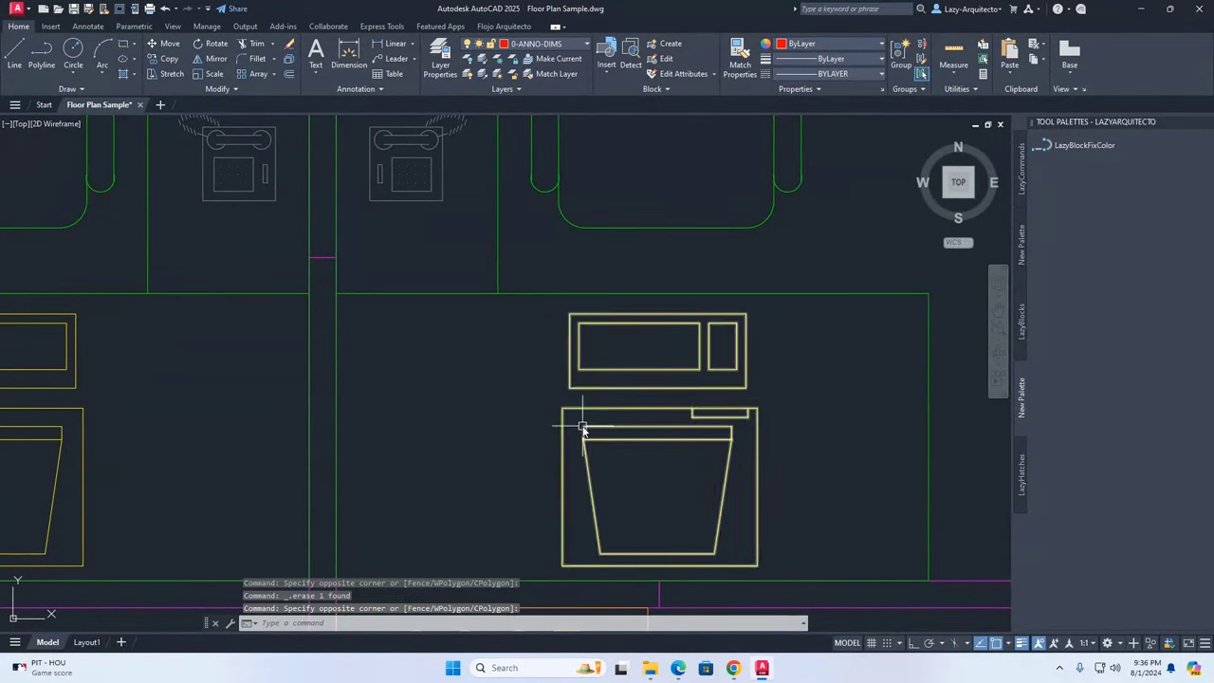
scroll(629, 432, "down", 3)
type("m")
key("Return")
left_click(643, 443)
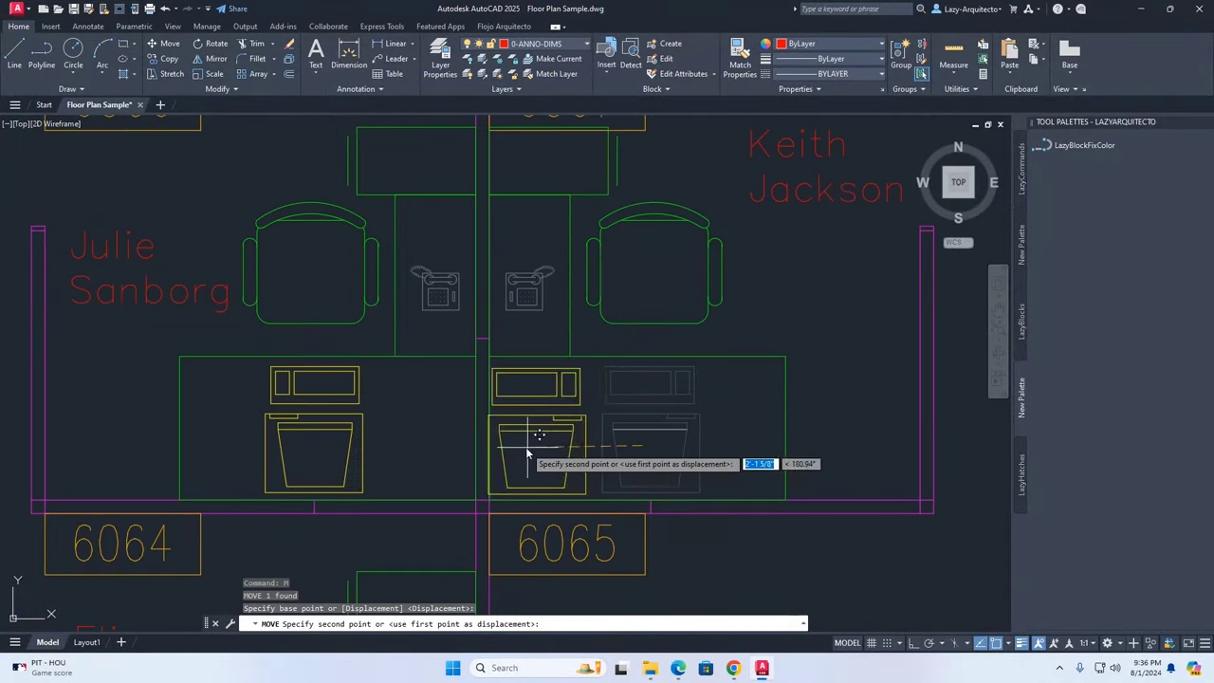
left_click(522, 452)
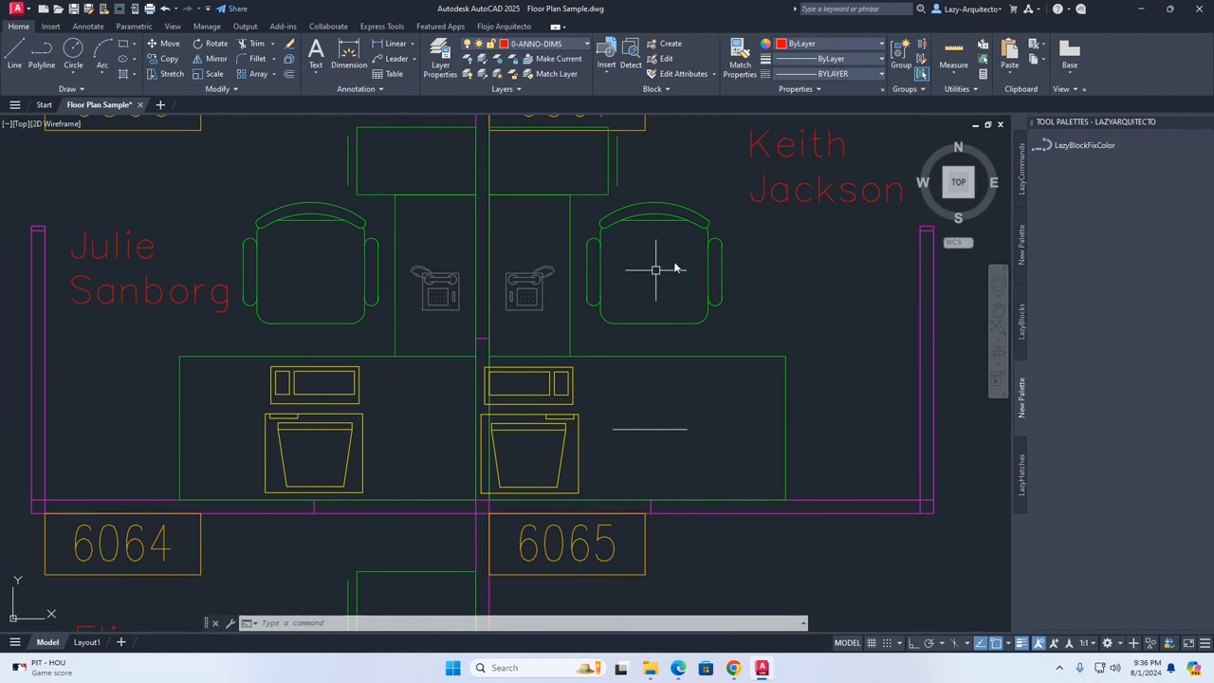
left_click(651, 437)
left_click(639, 418)
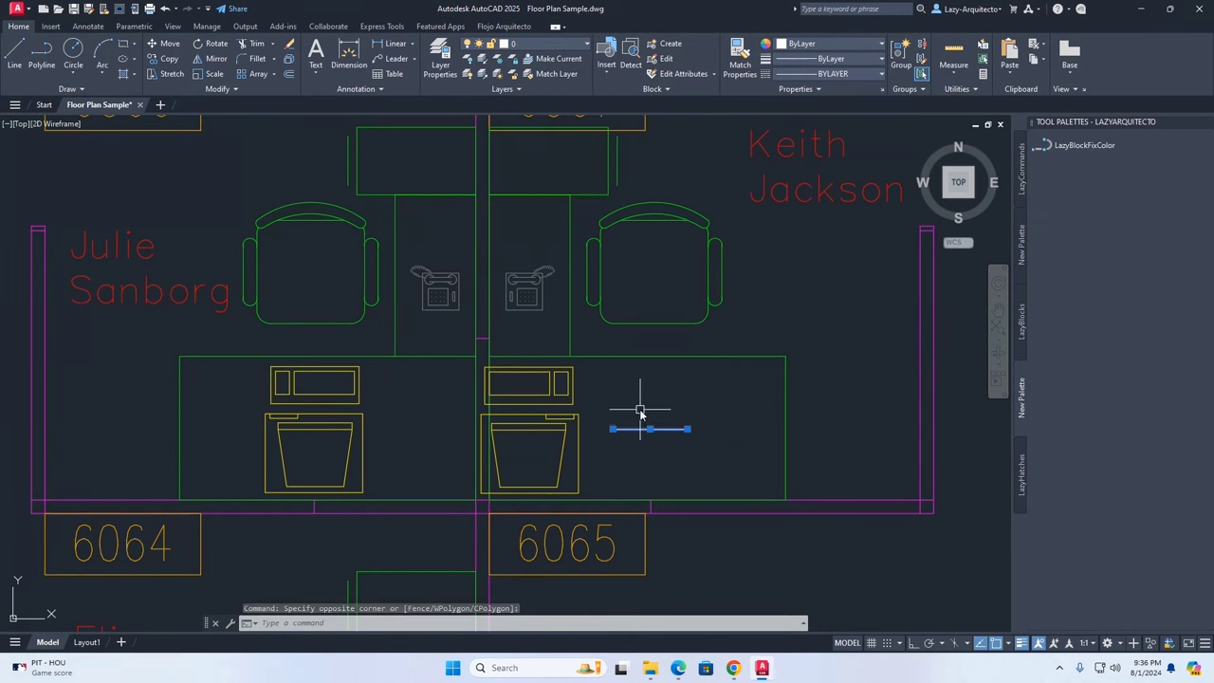
key("Delete")
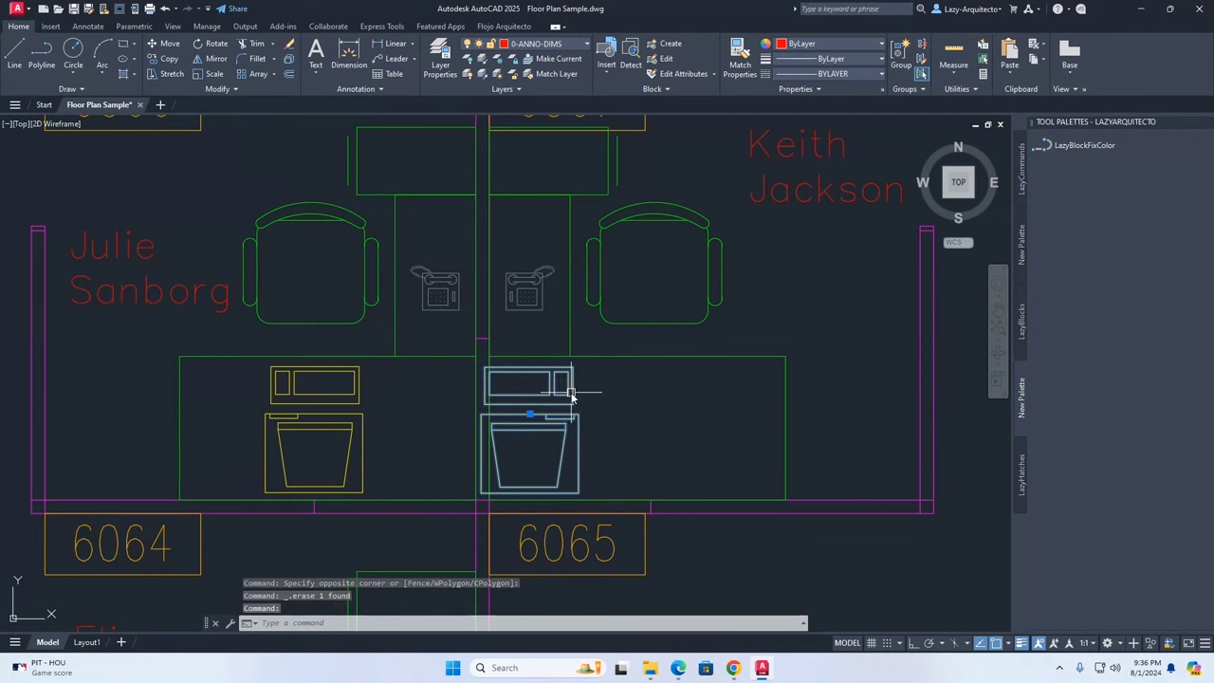
left_click(572, 393)
mouse_move(572, 393)
left_mouse_down()
mouse_move(651, 406)
mouse_move(683, 388)
left_mouse_up()
middle_click_drag(691, 410, 702, 417)
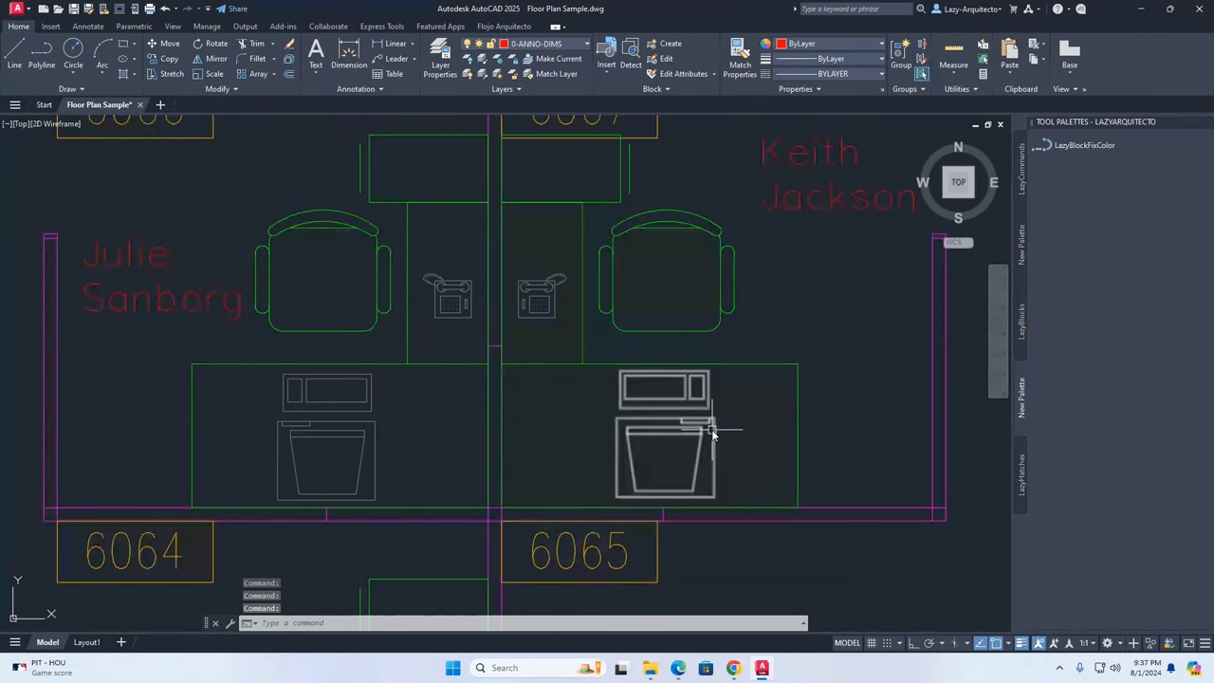
scroll(711, 432, "up", 3)
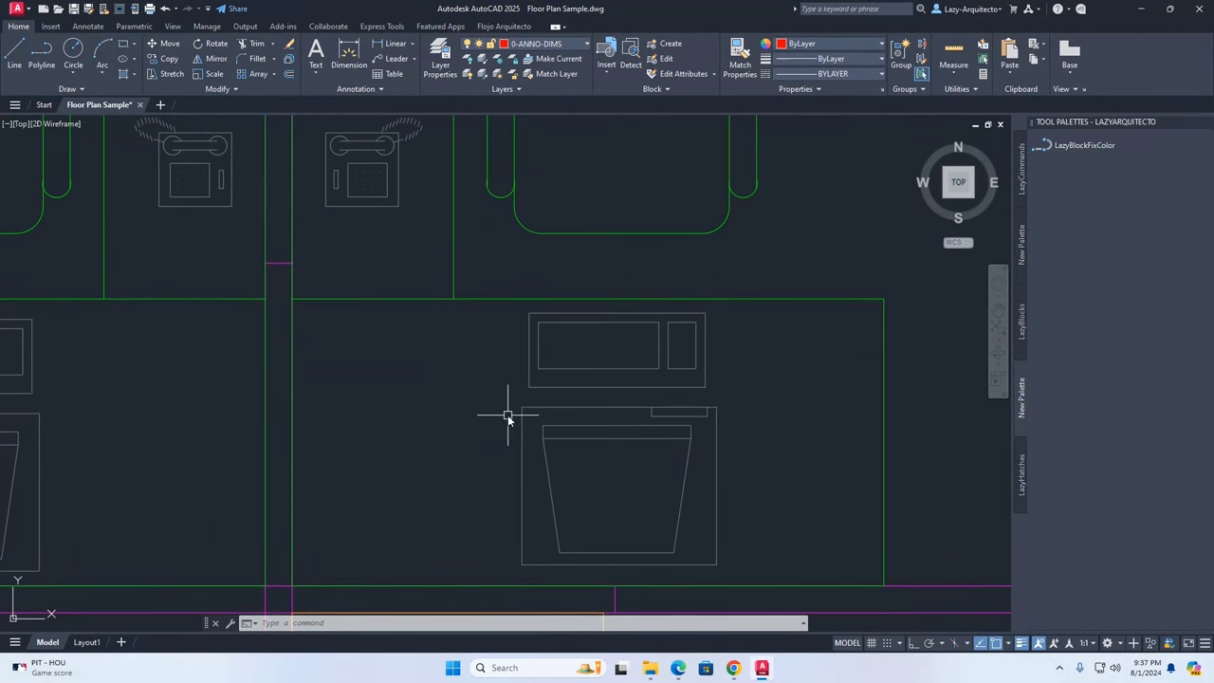
middle_click_drag(507, 414, 572, 423)
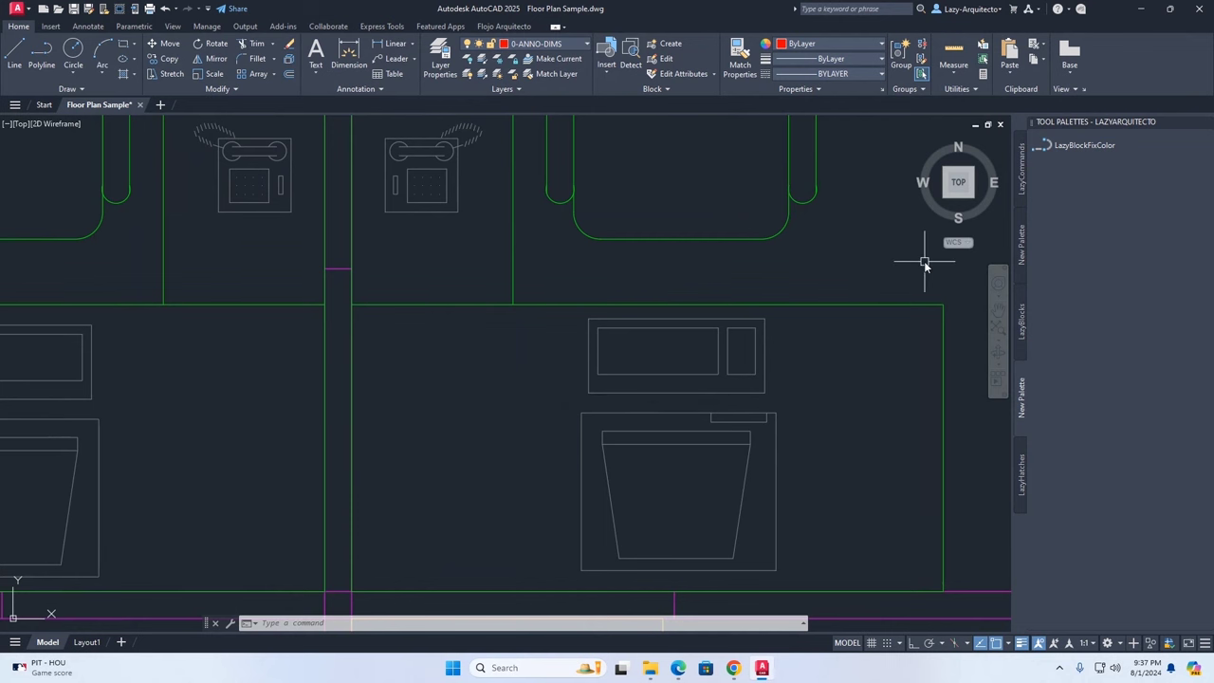
Open LazyBlockFixColor's tool properties, ready to edit the end of its command string.
right_click(1049, 146)
left_click(1082, 244)
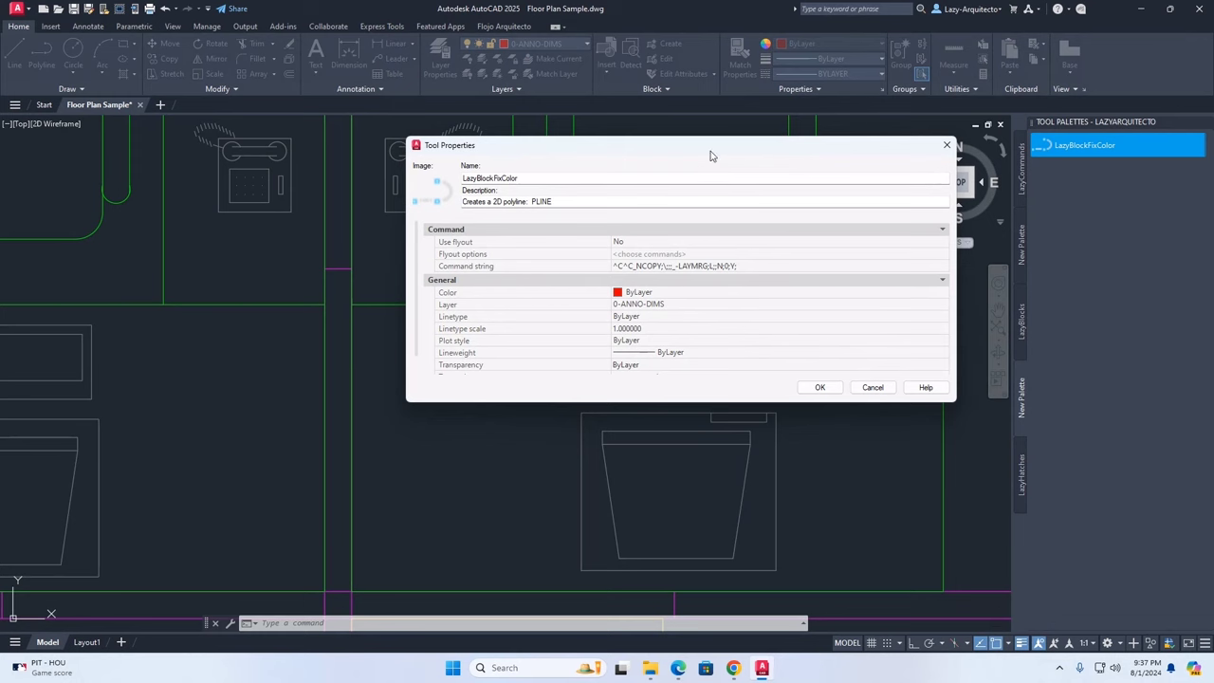
left_click_drag(712, 155, 696, 231)
left_click(730, 341)
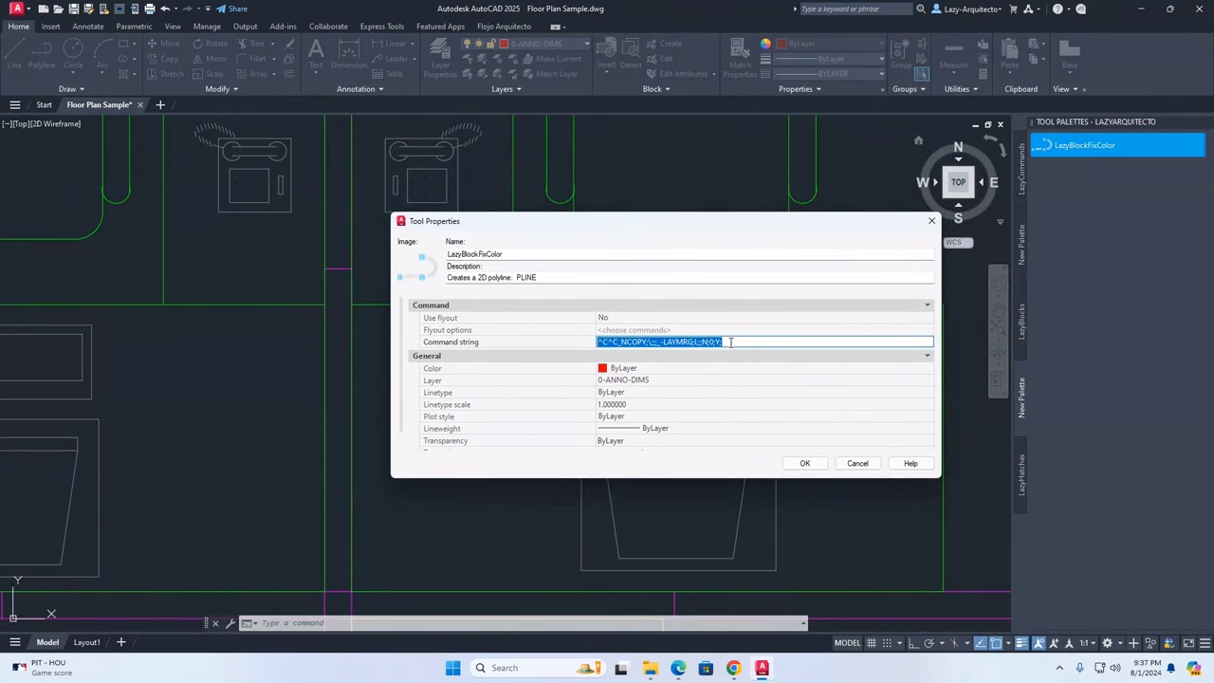
left_click(730, 341)
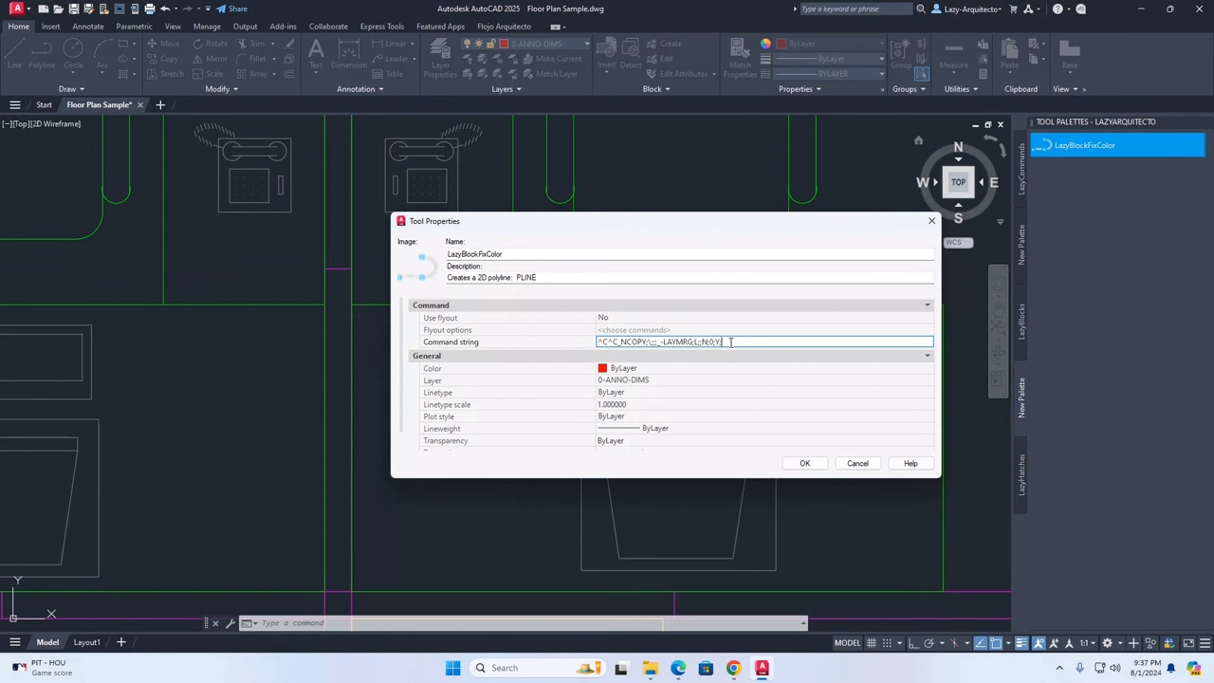
Append _ERASE;L;; to the command string and save the tool.
type("_")
type("ERASE")
left_click_drag(749, 342, 727, 342)
left_click(750, 342)
type("L;;")
double_click(757, 342)
left_click(763, 342)
left_click(805, 463)
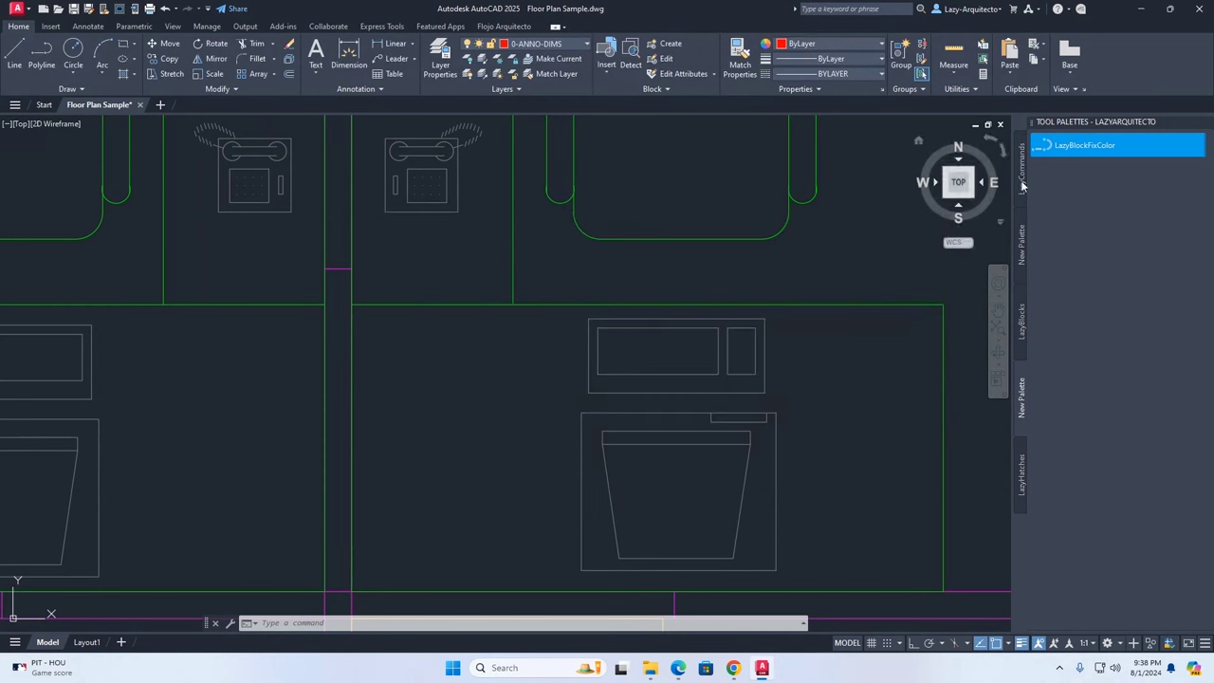
Run LazyBlockFixColor on the desk fixture, then MOVE the fixture blocks further left.
left_click(1065, 147)
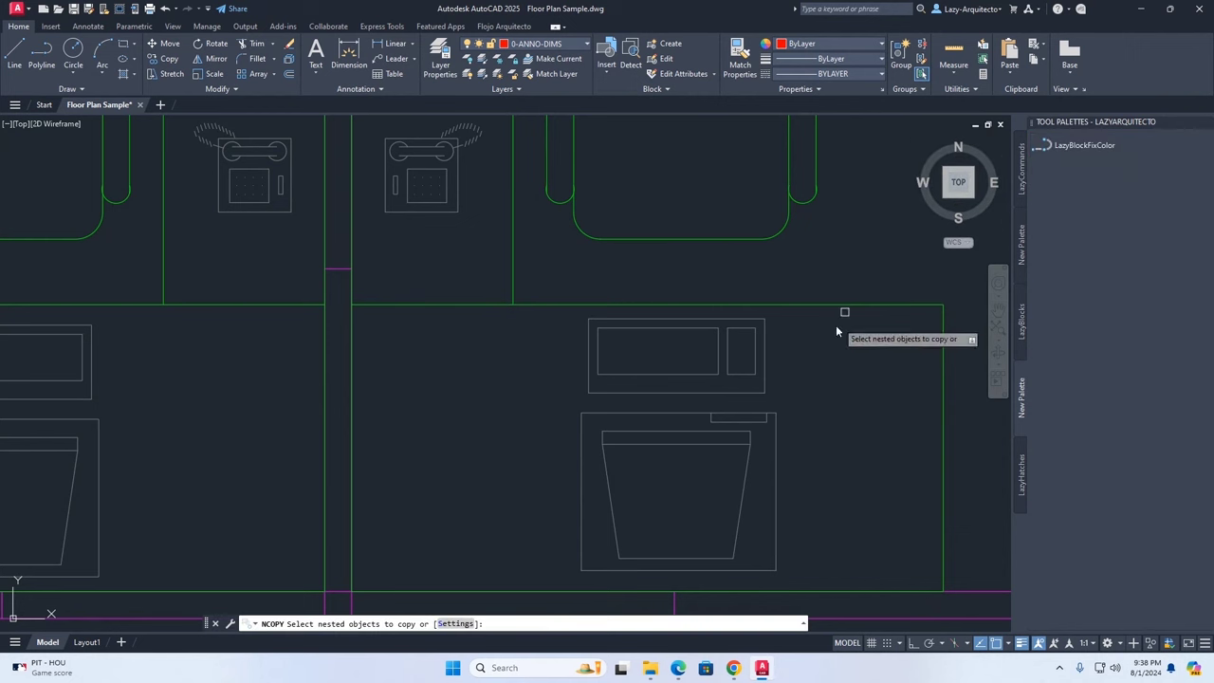
left_click(644, 434)
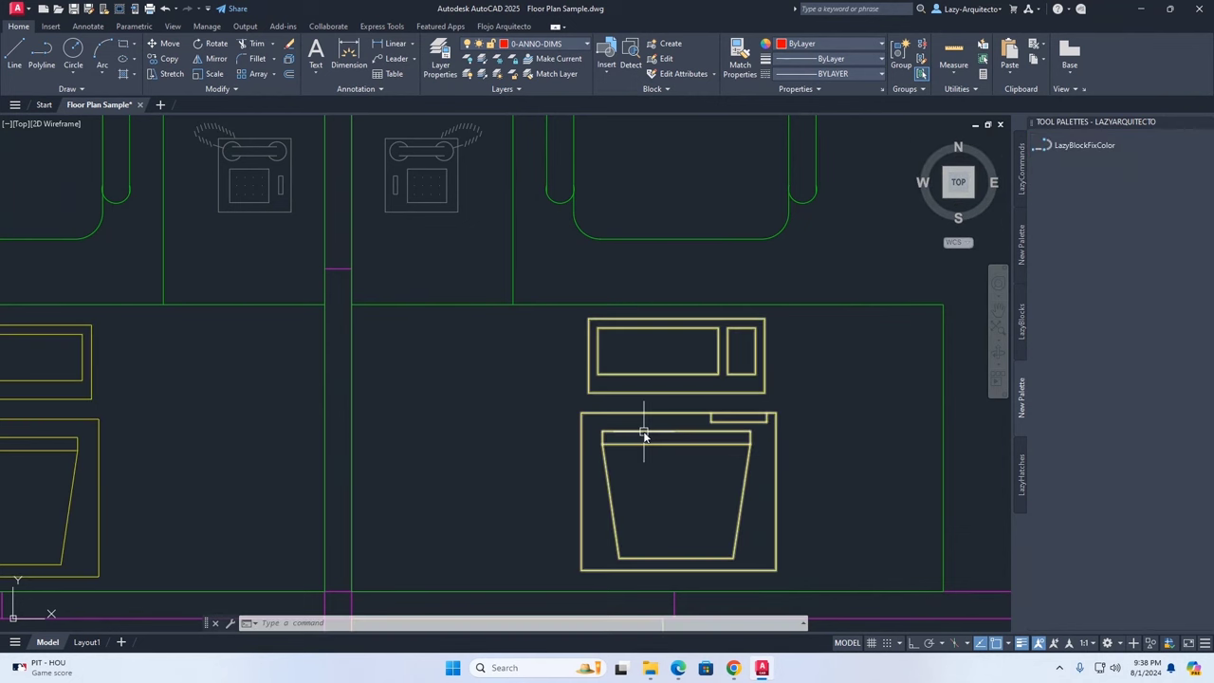
left_click(572, 415)
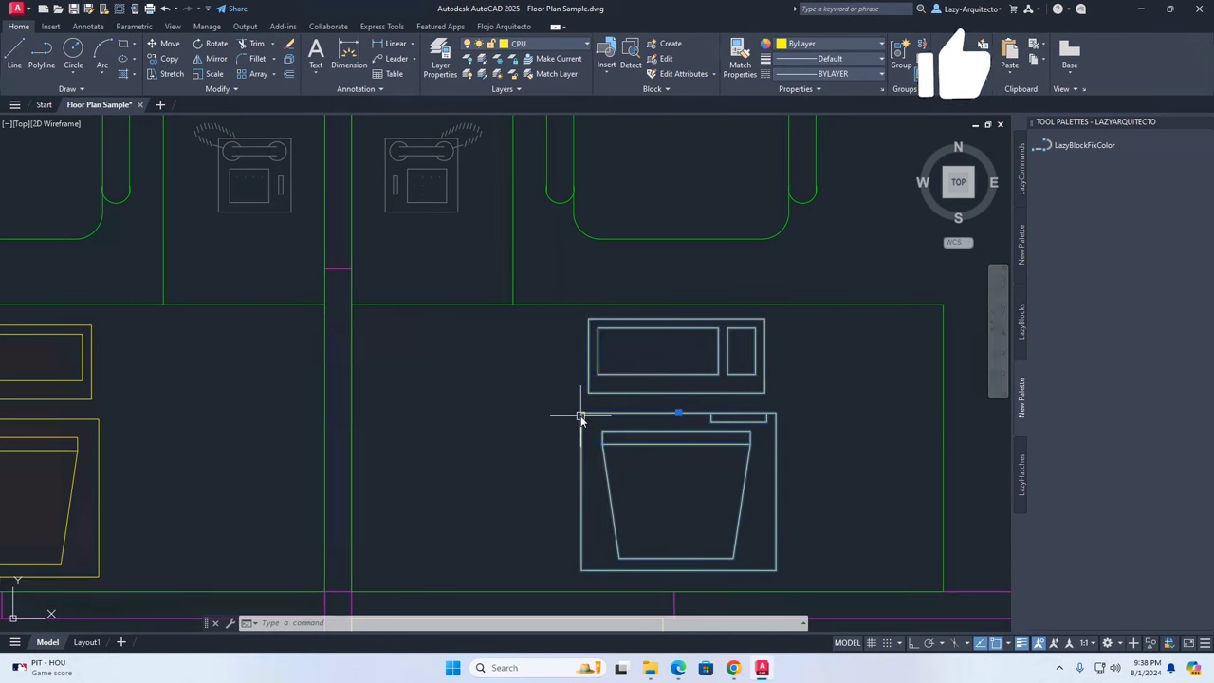
type("m")
key("Return")
left_click(579, 455)
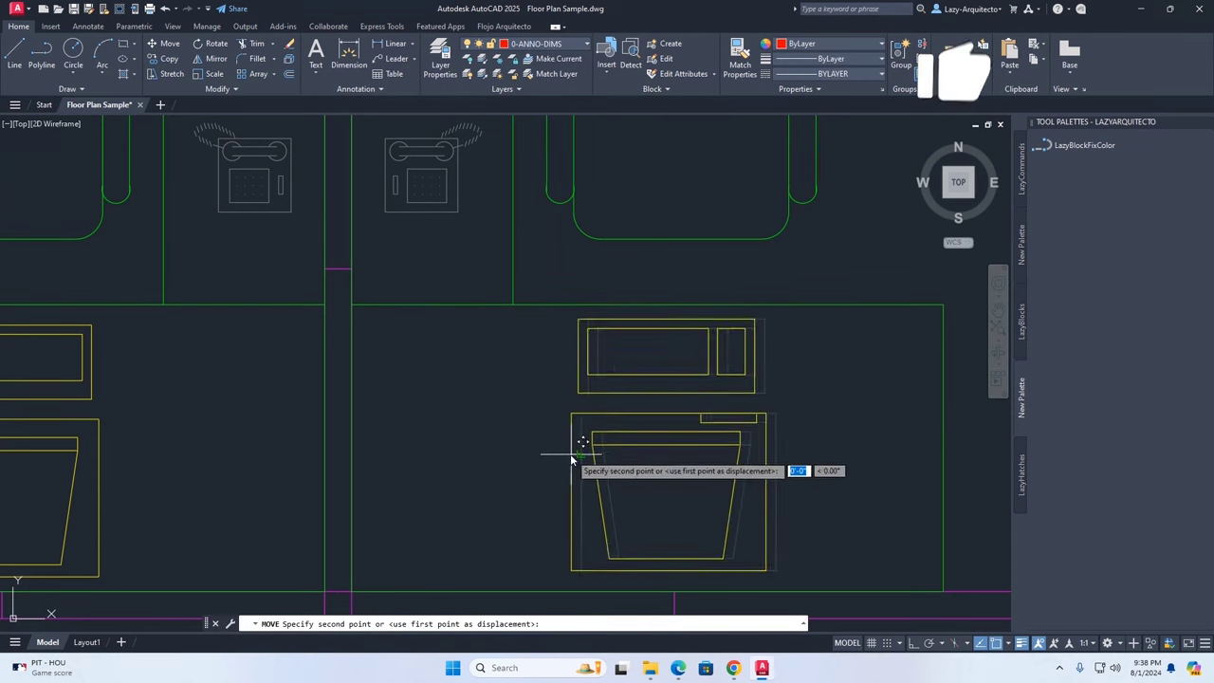
left_click(370, 459)
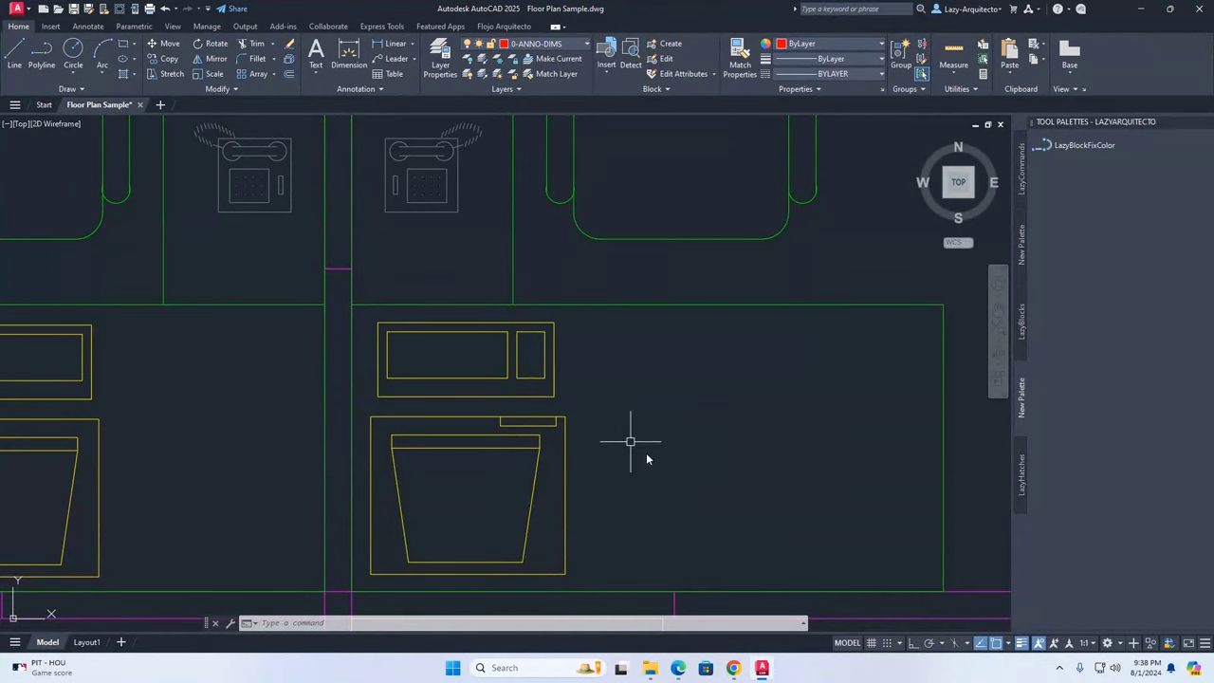
scroll(681, 453, "down", 3)
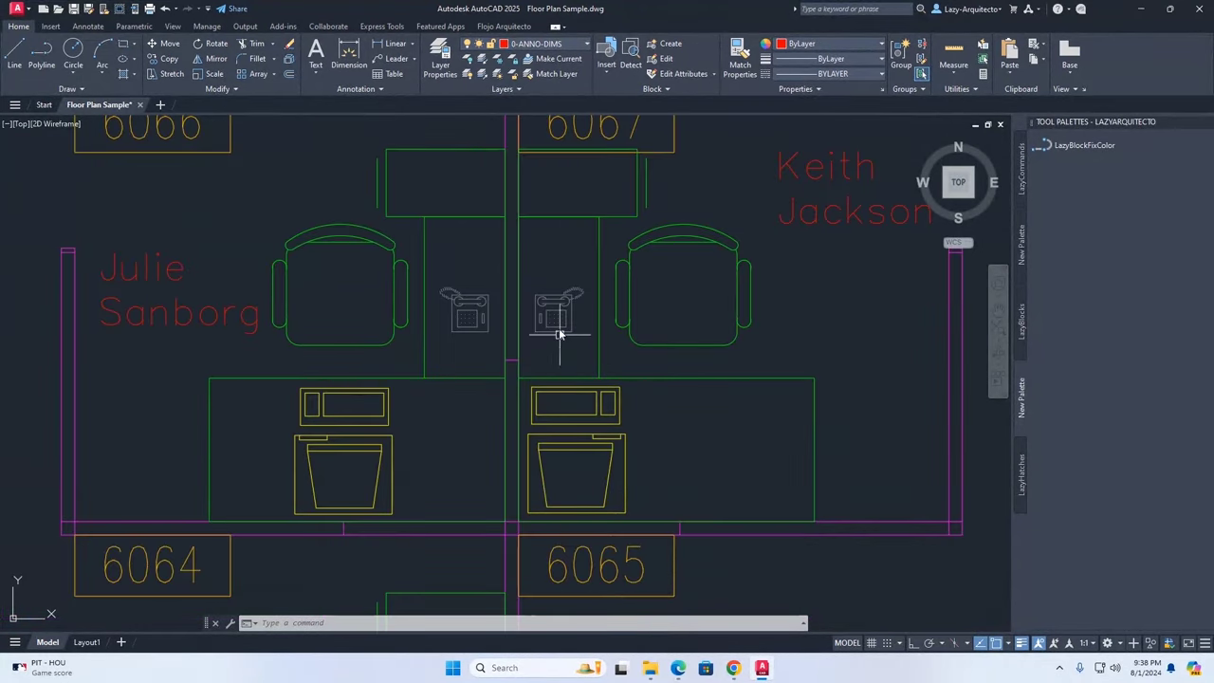